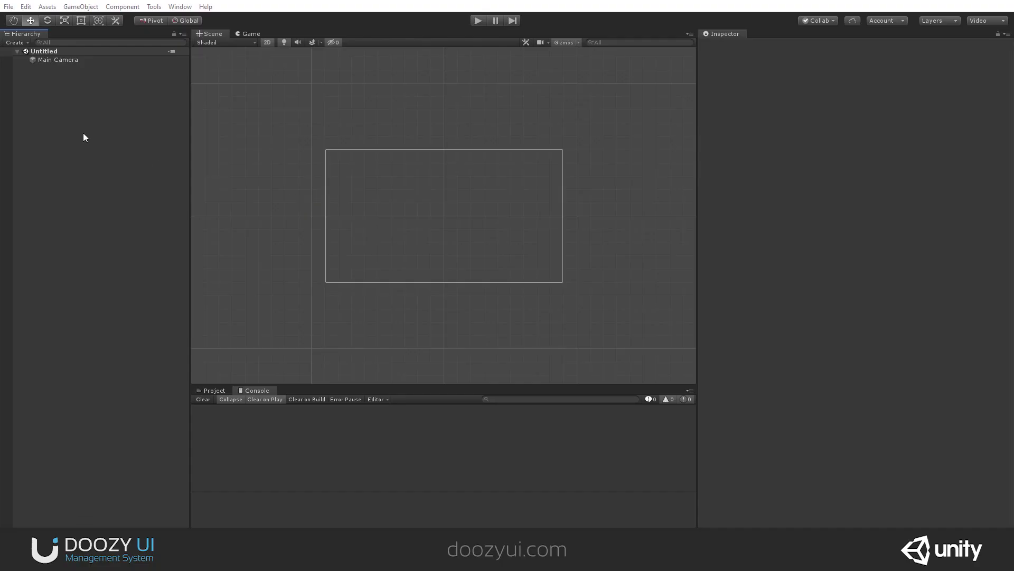
- Add a Doozy UIView to the empty scene hierarchy
{"action": "right_click", "coordinate": [46, 134]}
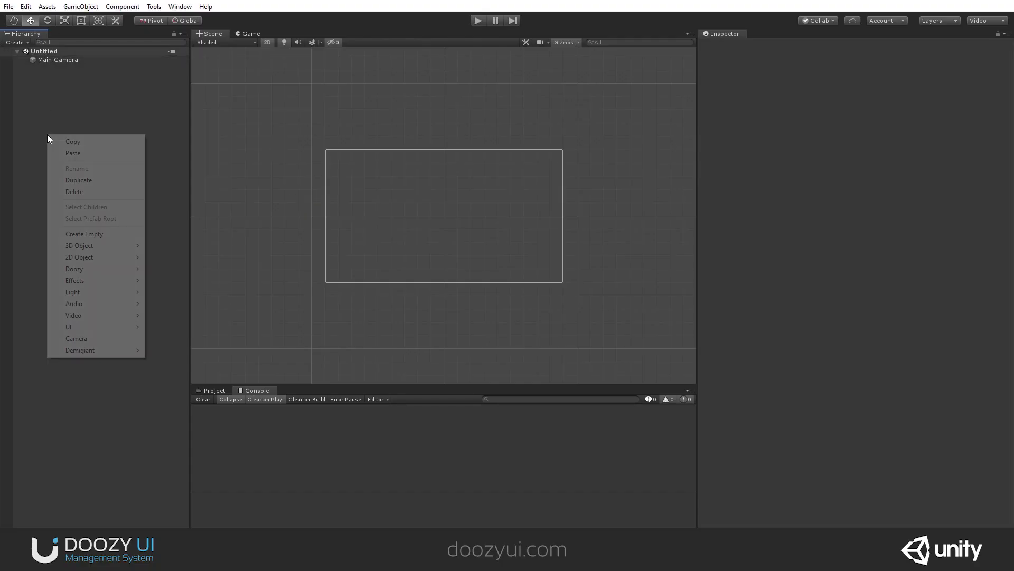
{"action": "mouse_move", "coordinate": [115, 269]}
{"action": "mouse_move", "coordinate": [162, 270]}
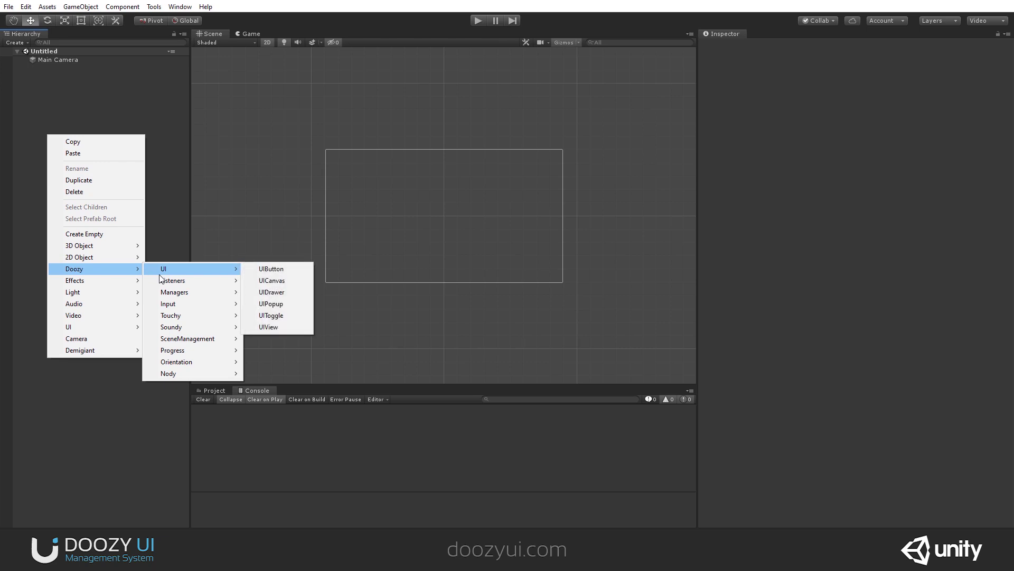
{"action": "left_click", "coordinate": [284, 326]}
{"action": "scroll", "coordinate": [389, 212], "scroll_direction": "down", "scroll_amount": 5}
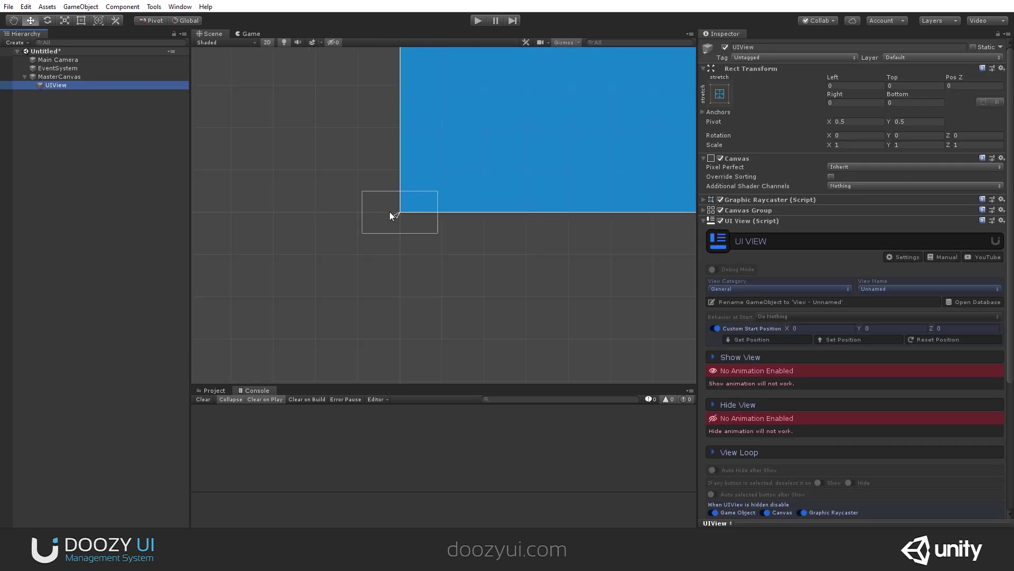
{"action": "scroll", "coordinate": [414, 156], "scroll_direction": "down", "scroll_amount": 3}
{"action": "scroll", "coordinate": [411, 180], "scroll_direction": "up", "scroll_amount": 4}
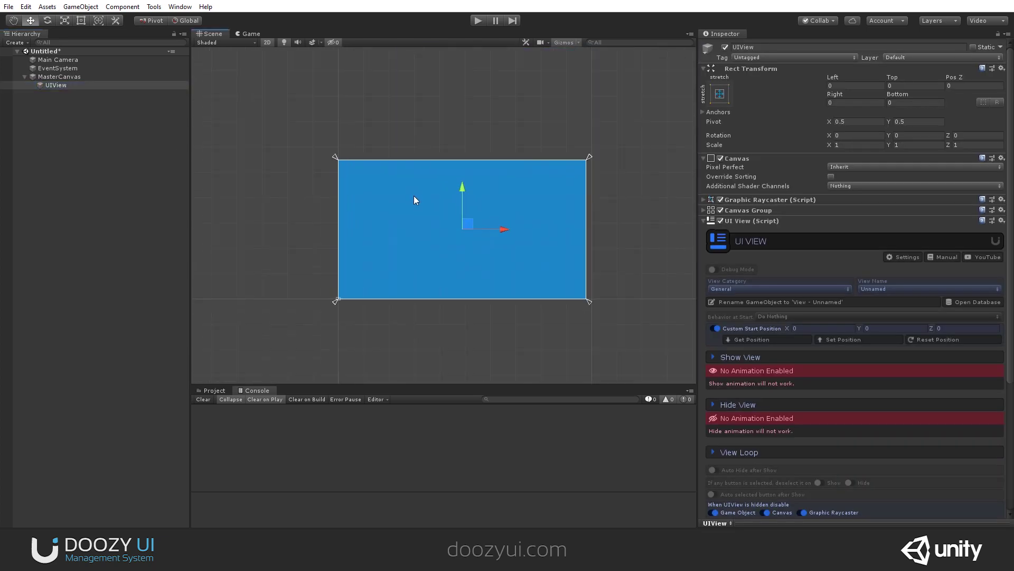
- Set the MasterCanvas render mode to Screen Space - Camera with Main Camera as its render camera
{"action": "left_click", "coordinate": [80, 76]}
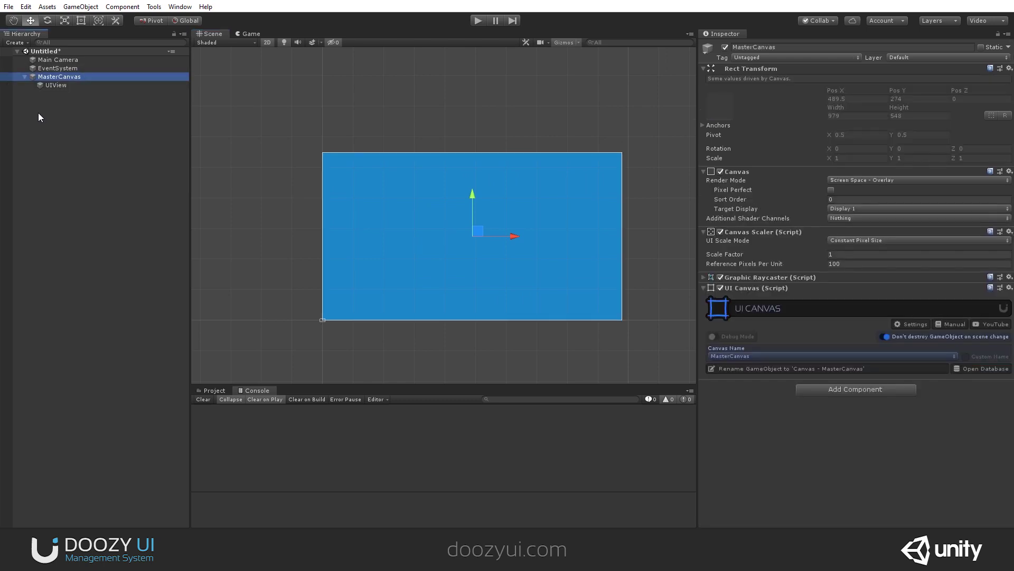
{"action": "left_click", "coordinate": [883, 181]}
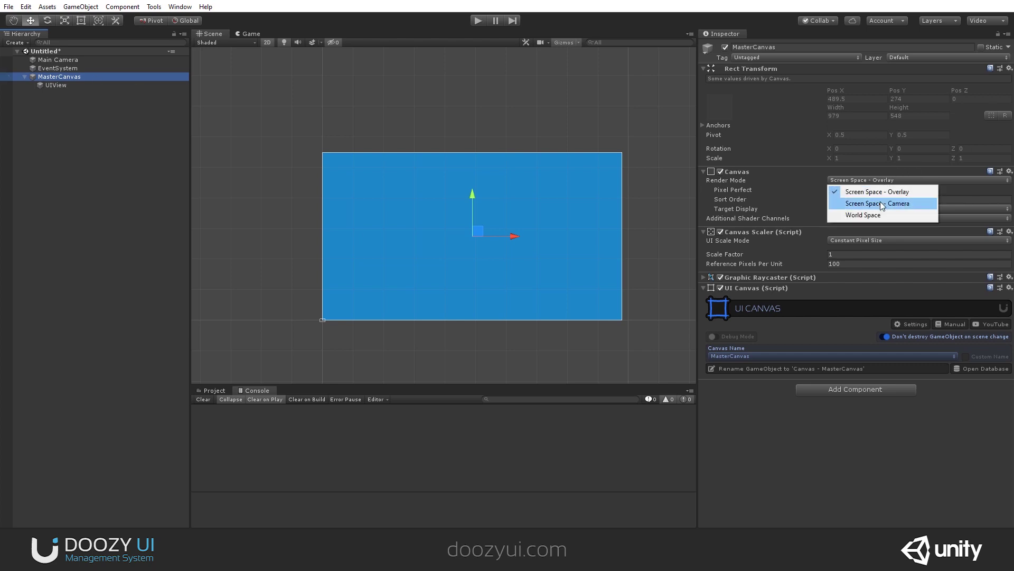
{"action": "left_click", "coordinate": [877, 203]}
{"action": "left_click", "coordinate": [1007, 199]}
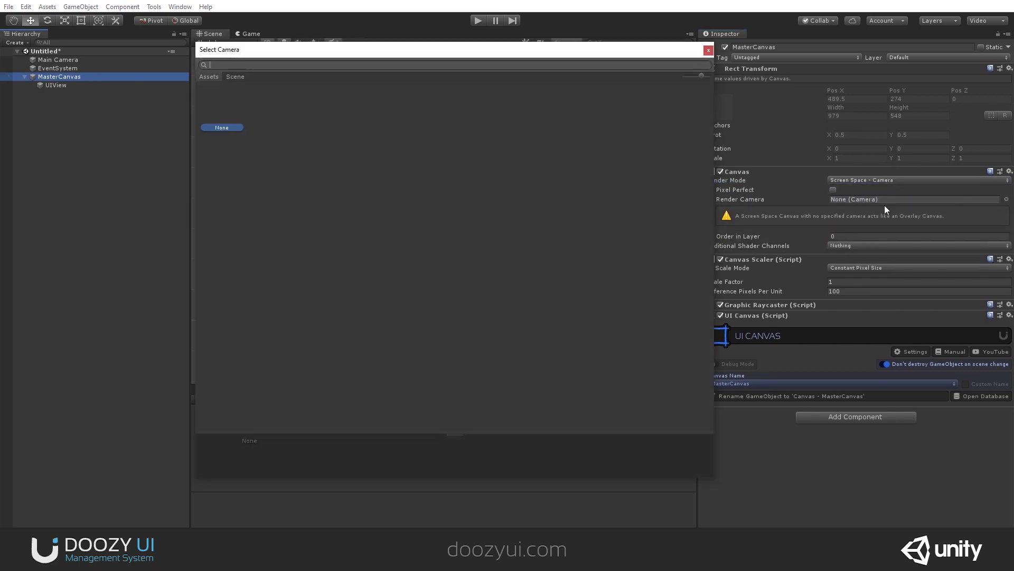
{"action": "left_click", "coordinate": [239, 76]}
{"action": "double_click", "coordinate": [236, 94]}
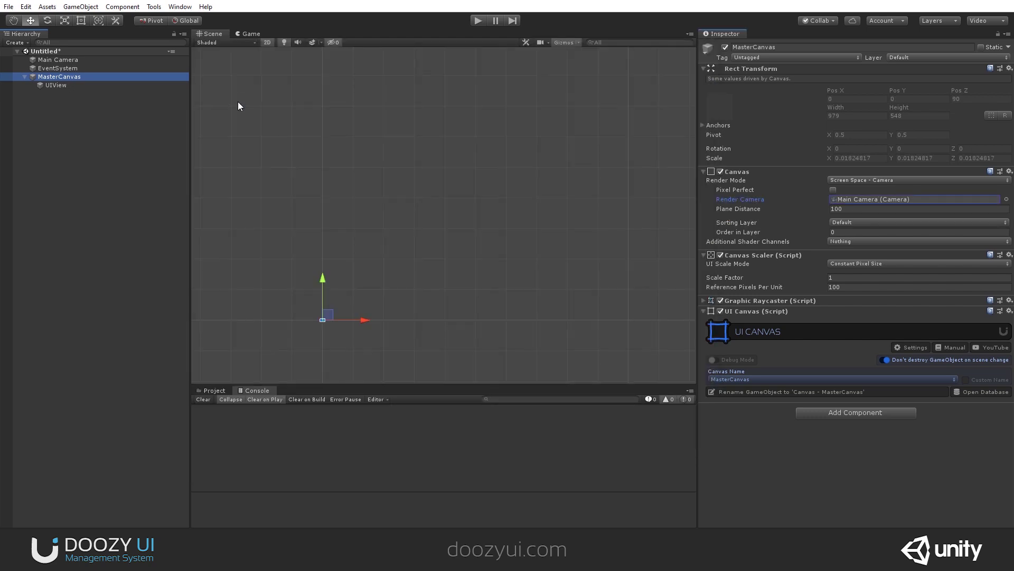
{"action": "scroll", "coordinate": [316, 251], "scroll_direction": "up", "scroll_amount": 6}
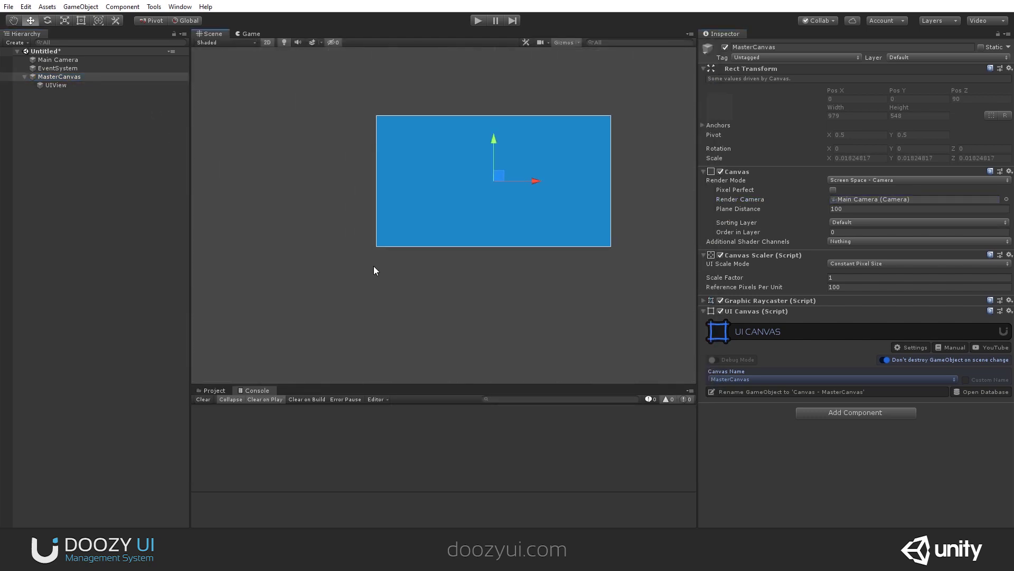
{"action": "middle_click_drag", "start_coordinate": [570, 160], "coordinate": [505, 203]}
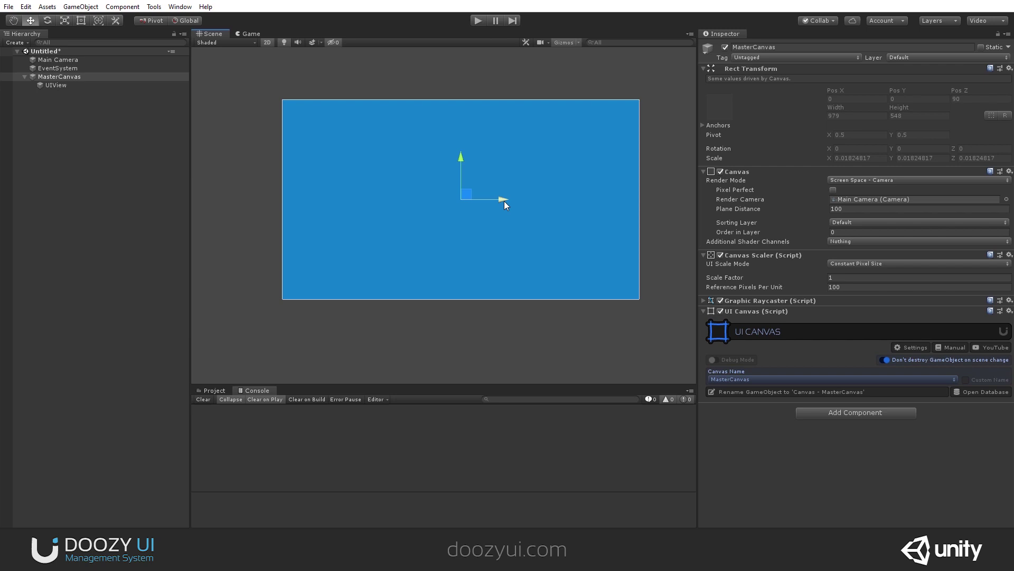
- Examine the default values for newly created UIViews in the Doozy editor settings
{"action": "left_click", "coordinate": [421, 177]}
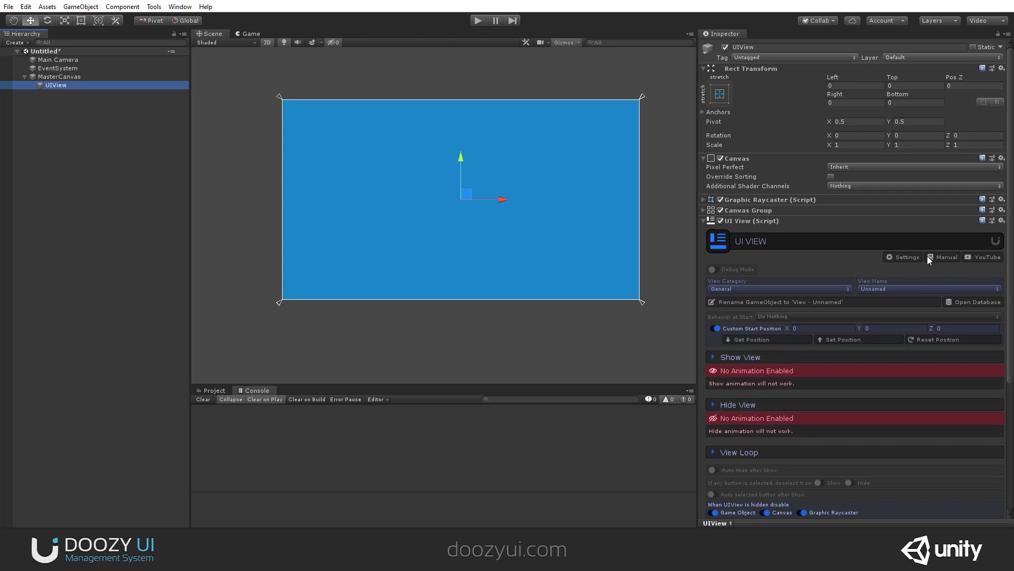
{"action": "left_click", "coordinate": [911, 256]}
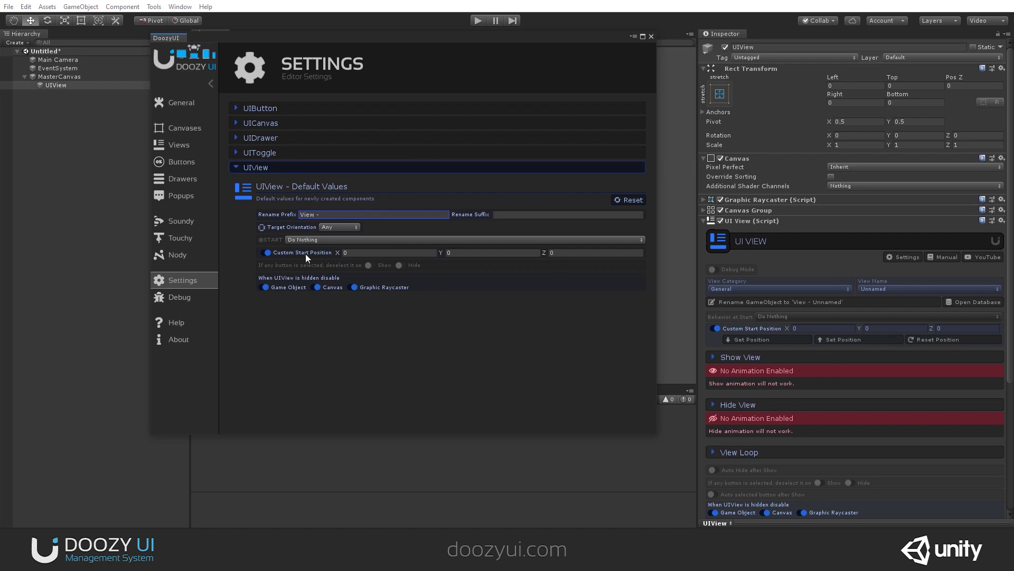
{"action": "left_click", "coordinate": [651, 37]}
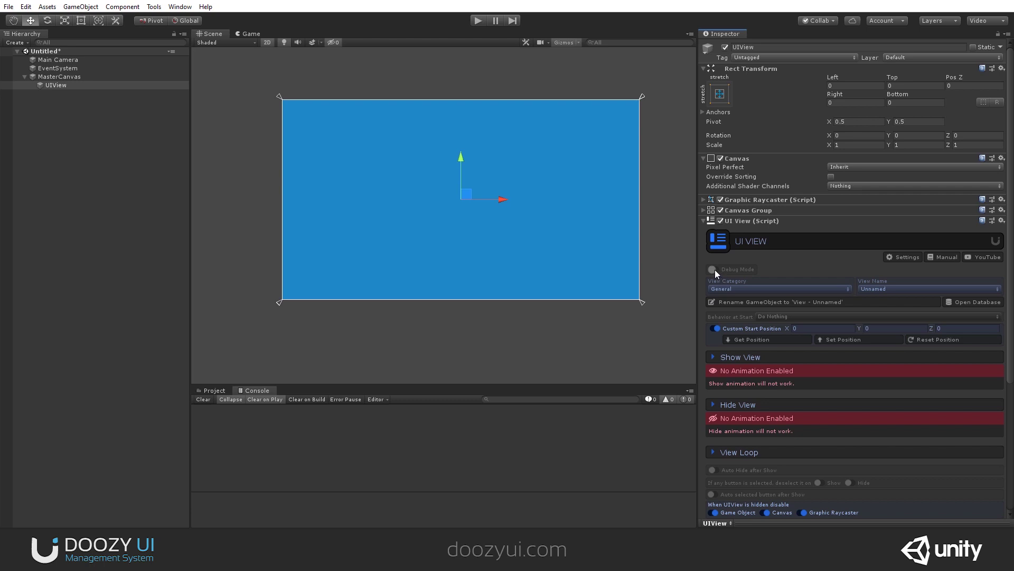
- Browse the view names of the Example category on the UIView and return its view category to General
{"action": "left_click", "coordinate": [724, 289]}
{"action": "left_click", "coordinate": [722, 292]}
{"action": "left_click", "coordinate": [791, 288]}
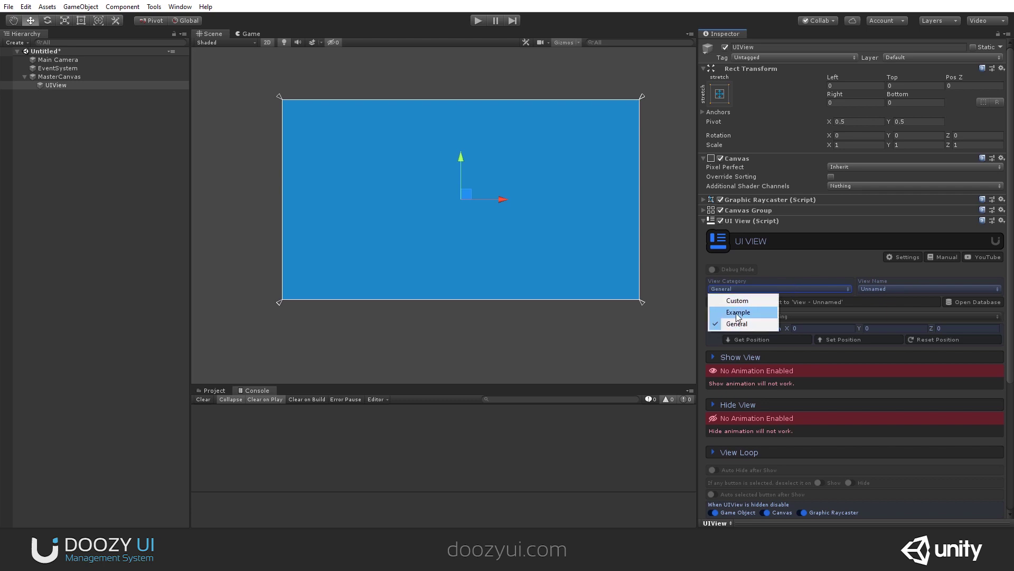
{"action": "left_click", "coordinate": [739, 311]}
{"action": "left_click", "coordinate": [861, 288]}
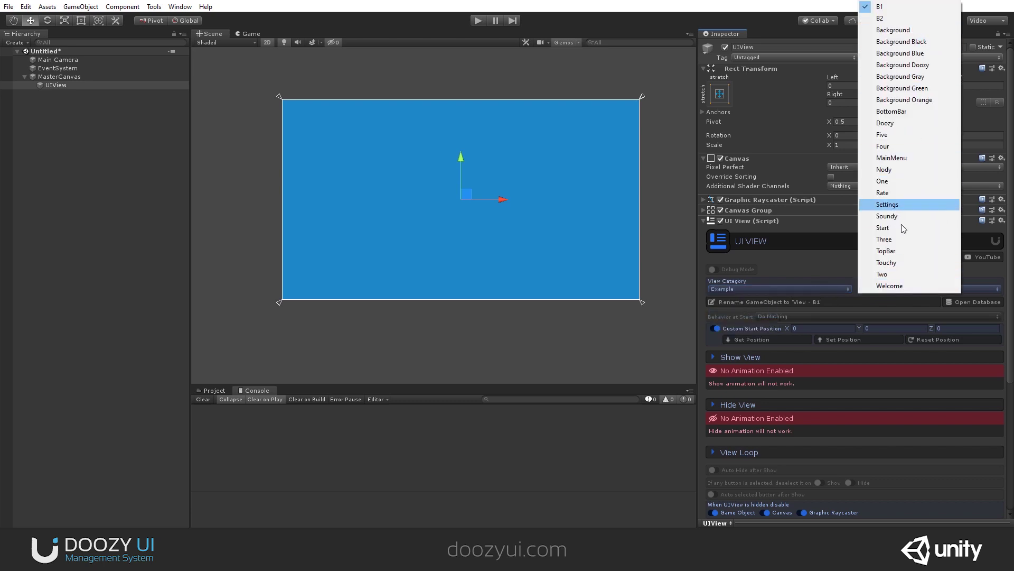
{"action": "left_click", "coordinate": [794, 271]}
{"action": "left_click", "coordinate": [882, 287]}
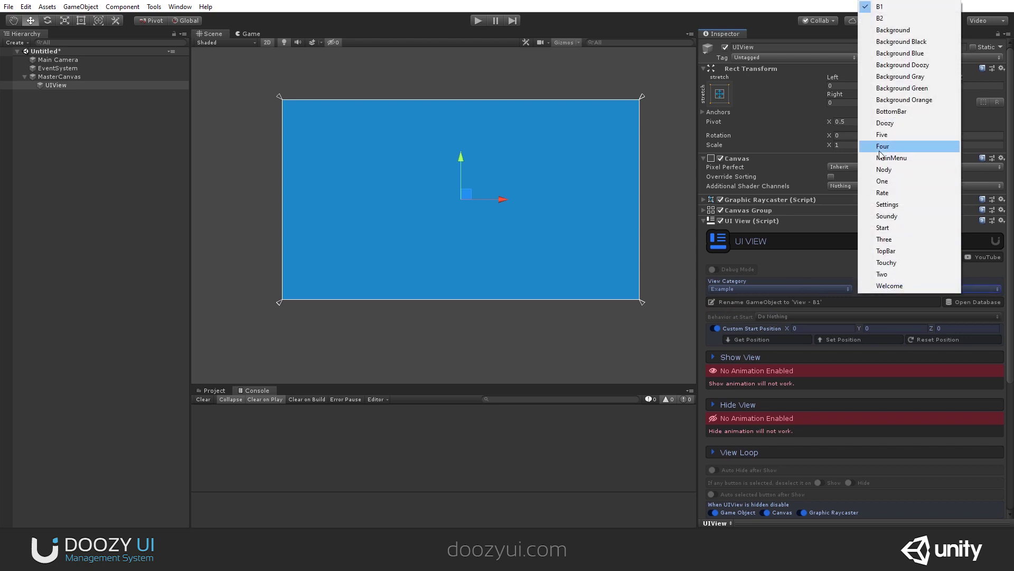
{"action": "left_click", "coordinate": [739, 288]}
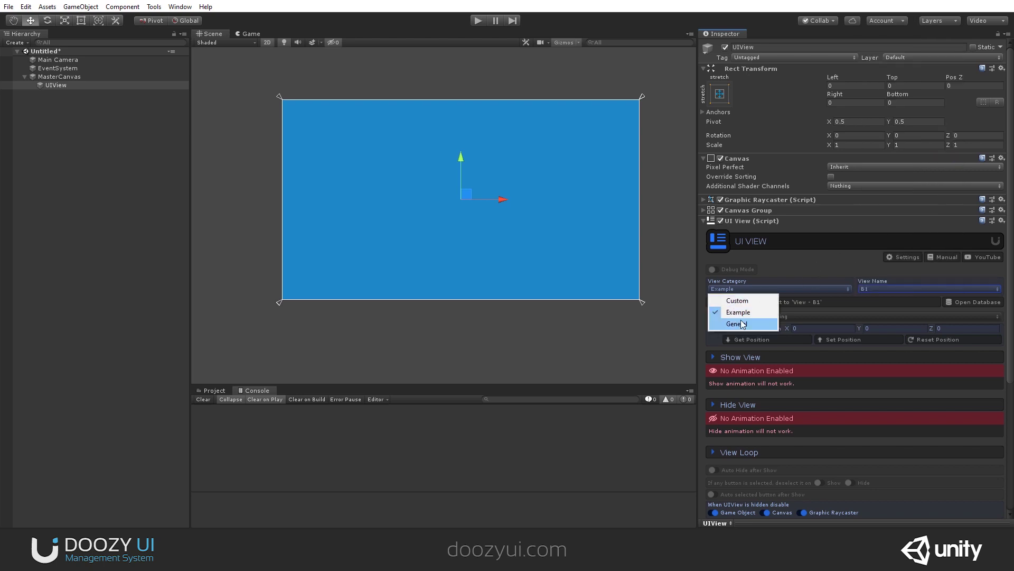
{"action": "left_click", "coordinate": [740, 323]}
{"action": "left_click", "coordinate": [587, 291]}
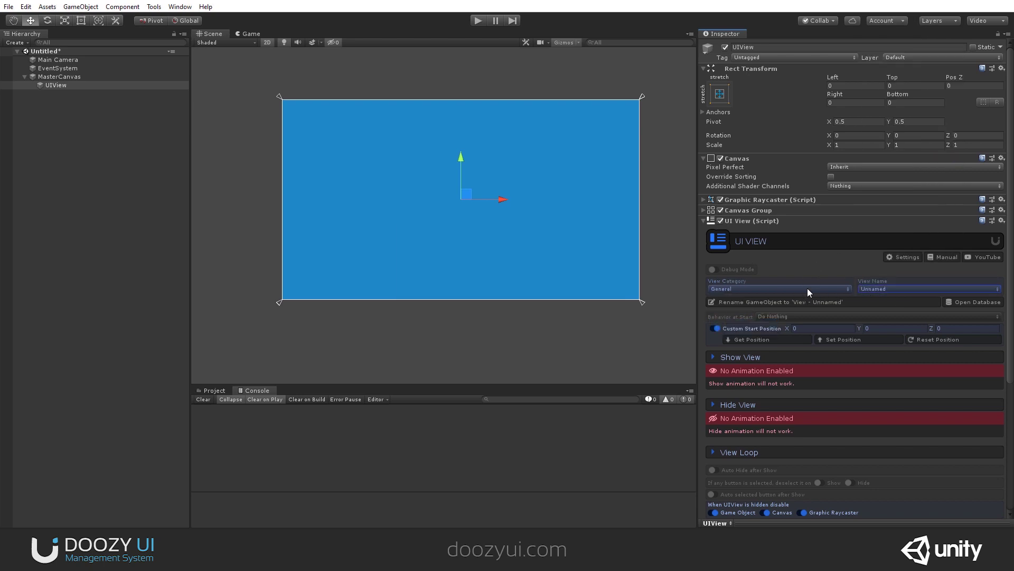
{"action": "left_click", "coordinate": [779, 289]}
- Create a new category named MyCategory in the Views database
{"action": "left_click", "coordinate": [978, 301]}
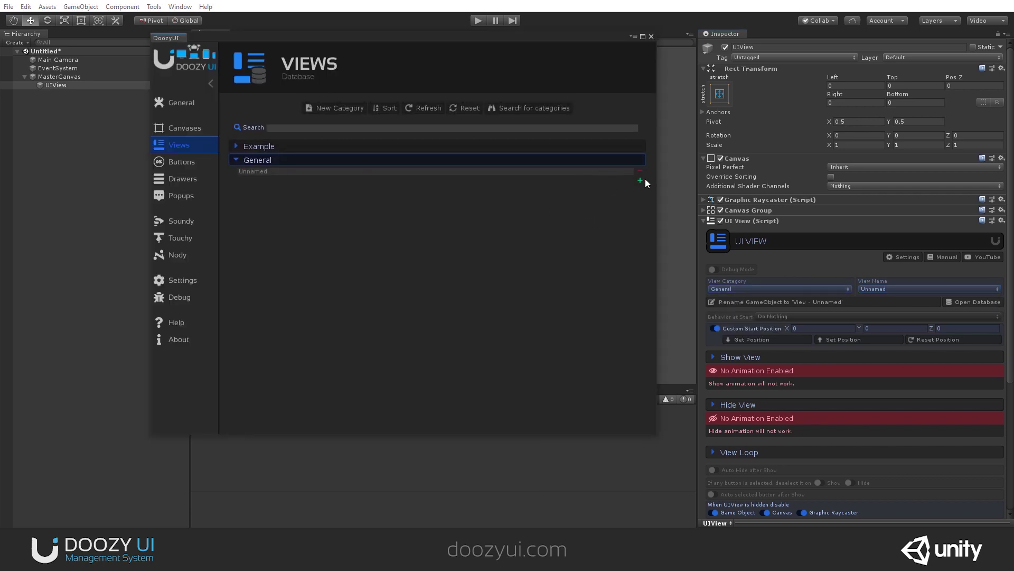
{"action": "left_click", "coordinate": [353, 110]}
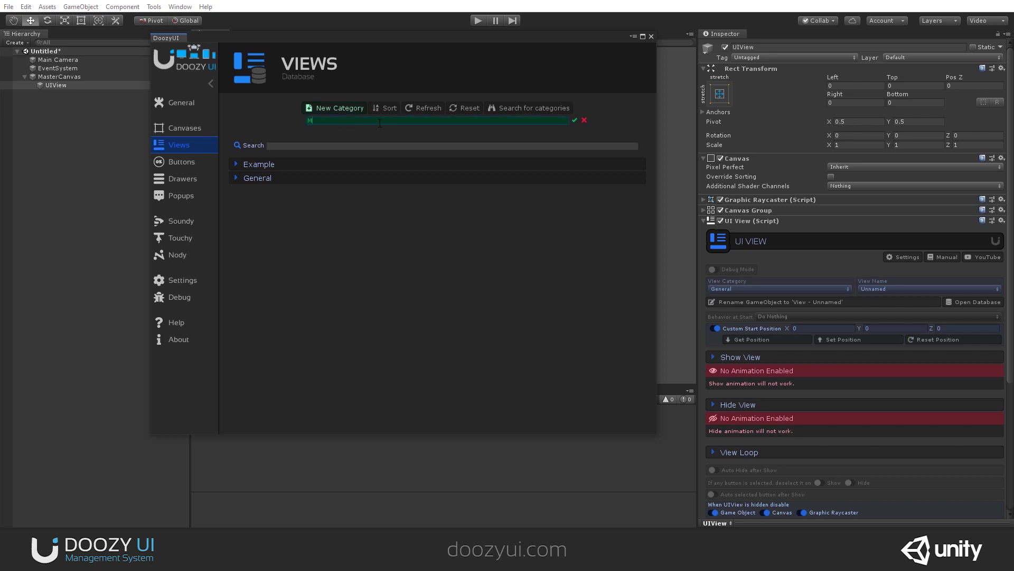
{"action": "type", "text": "MyCategory"}
{"action": "key", "text": "Return"}
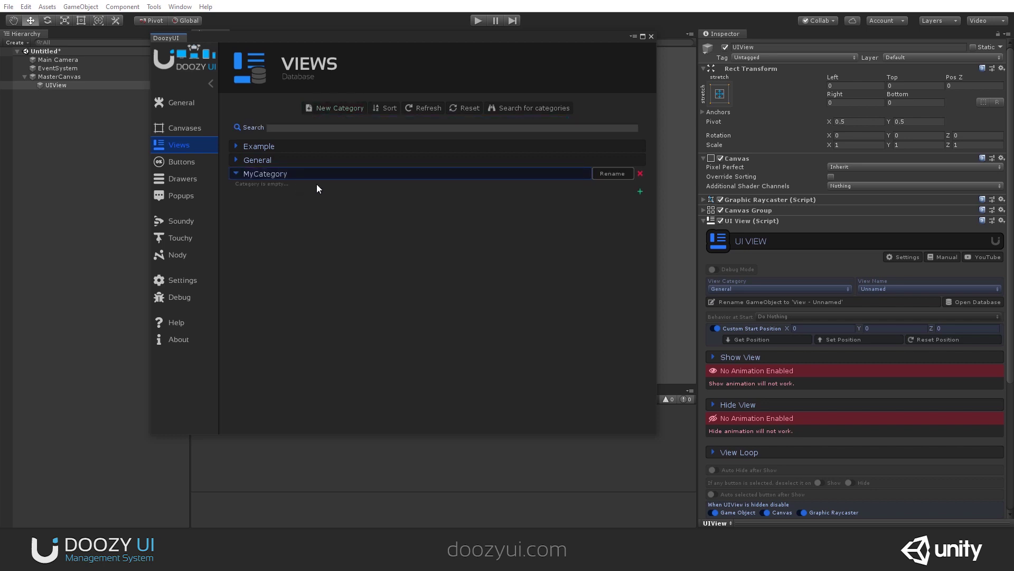
- Add the view names Main Menu, Settings Menu and Quit Menu to MyCategory, plus one blank entry, and close the database
{"action": "left_click", "coordinate": [641, 192]}
{"action": "left_click", "coordinate": [548, 186]}
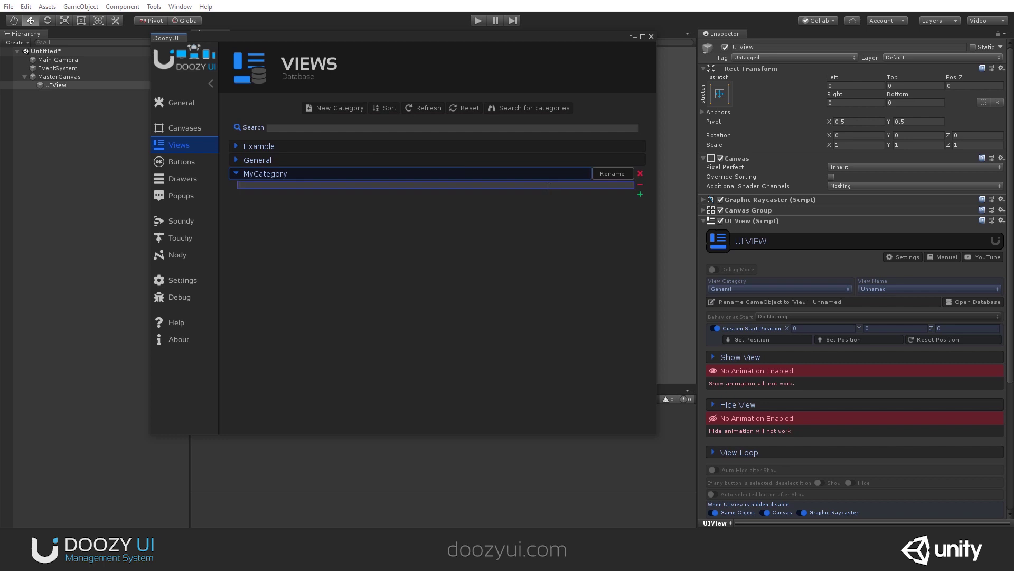
{"action": "type", "text": "Main Menu"}
{"action": "left_click", "coordinate": [640, 194]}
{"action": "left_click", "coordinate": [605, 197]}
{"action": "type", "text": "Settings Menu"}
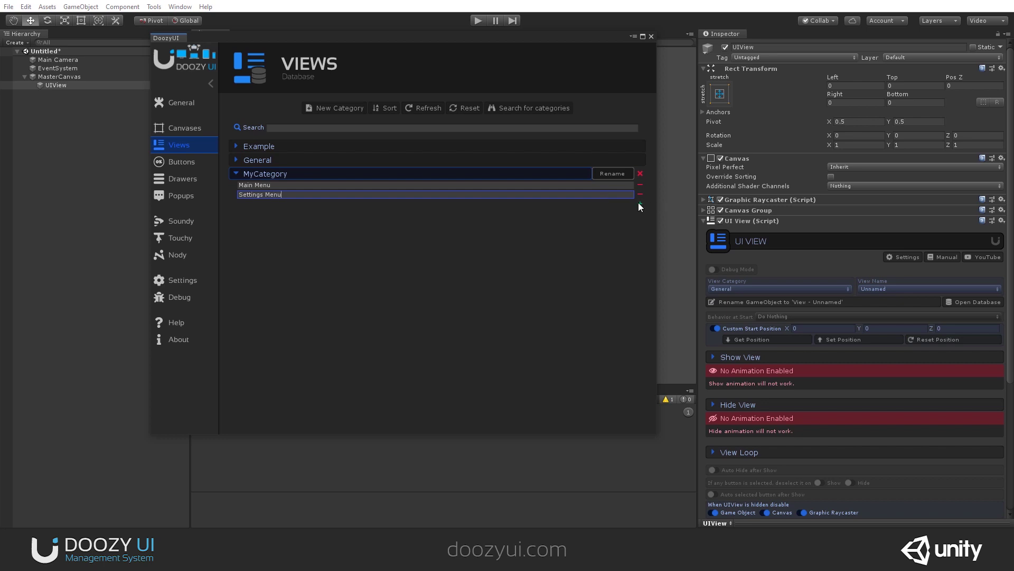
{"action": "left_click", "coordinate": [641, 204]}
{"action": "left_click", "coordinate": [605, 205]}
{"action": "type", "text": "Quit Menu"}
{"action": "left_click", "coordinate": [641, 213]}
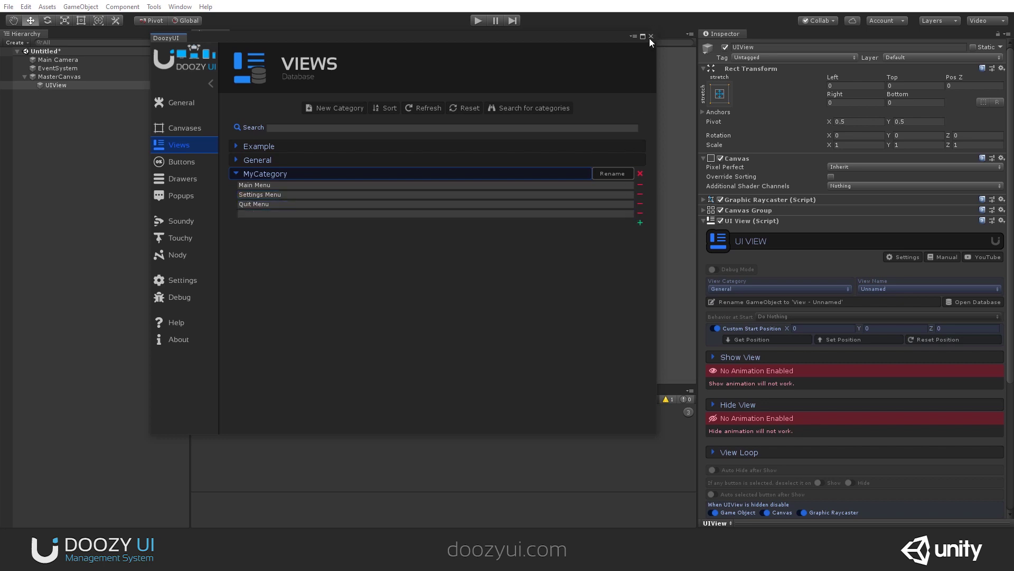
{"action": "left_click", "coordinate": [651, 37]}
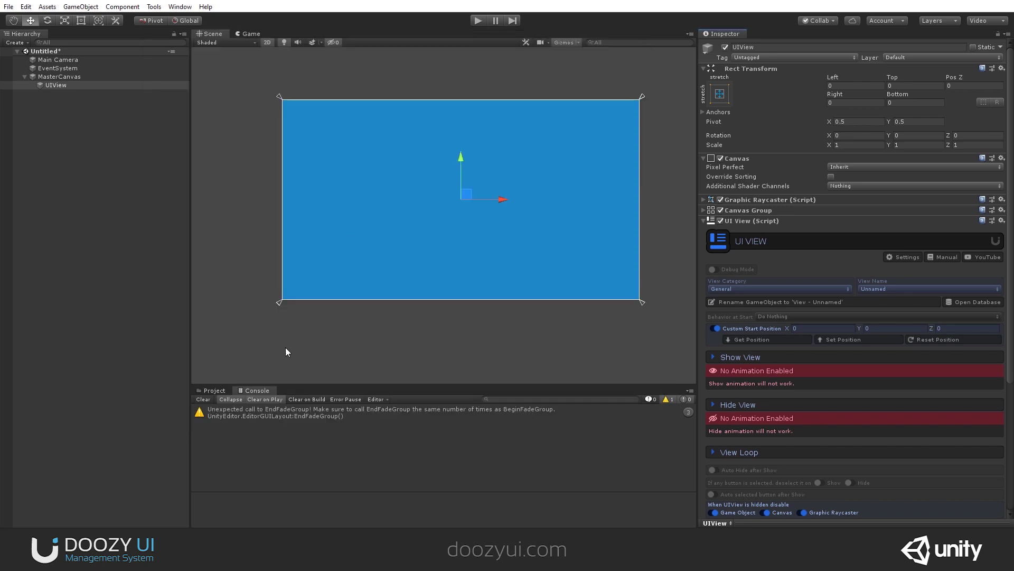
- Assign the UIView to the MyCategory category with the view name Main Menu
{"action": "left_click", "coordinate": [894, 289]}
{"action": "left_click", "coordinate": [748, 290]}
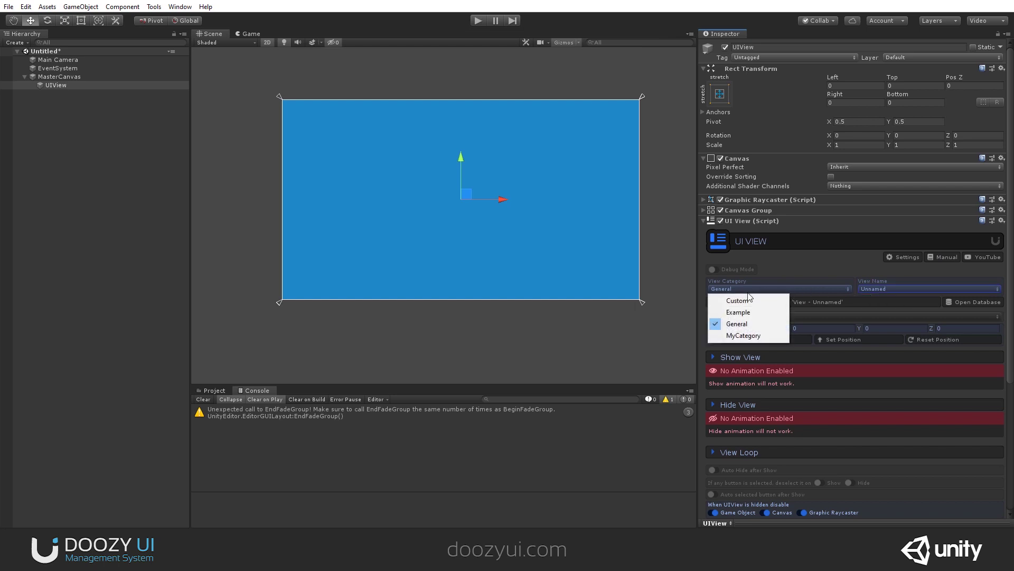
{"action": "left_click", "coordinate": [744, 336]}
{"action": "left_click", "coordinate": [892, 289]}
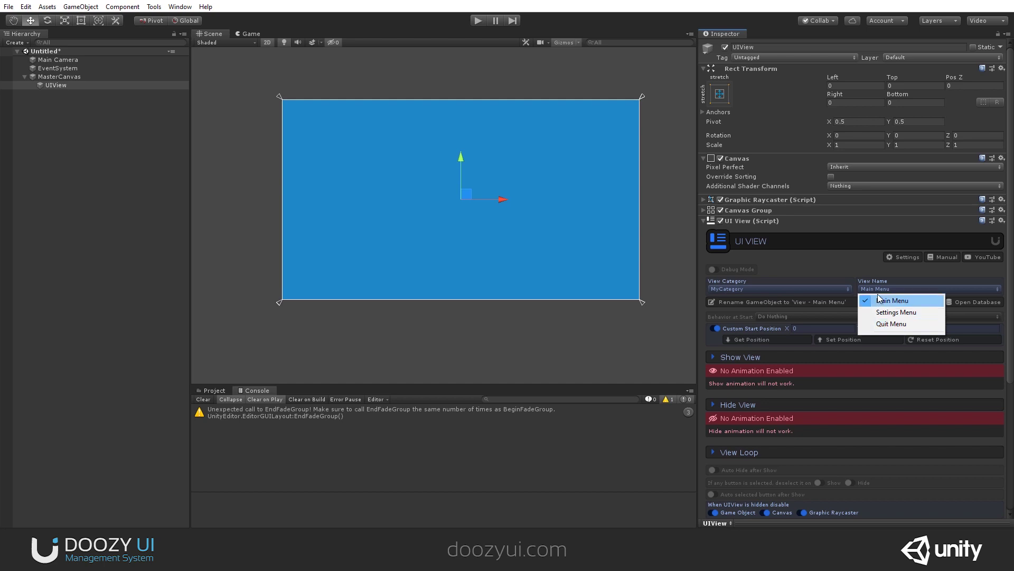
{"action": "left_click", "coordinate": [794, 293]}
- Give the UIView the custom view name Custom Menu and add that name to the MyCategory category
{"action": "left_click", "coordinate": [756, 290]}
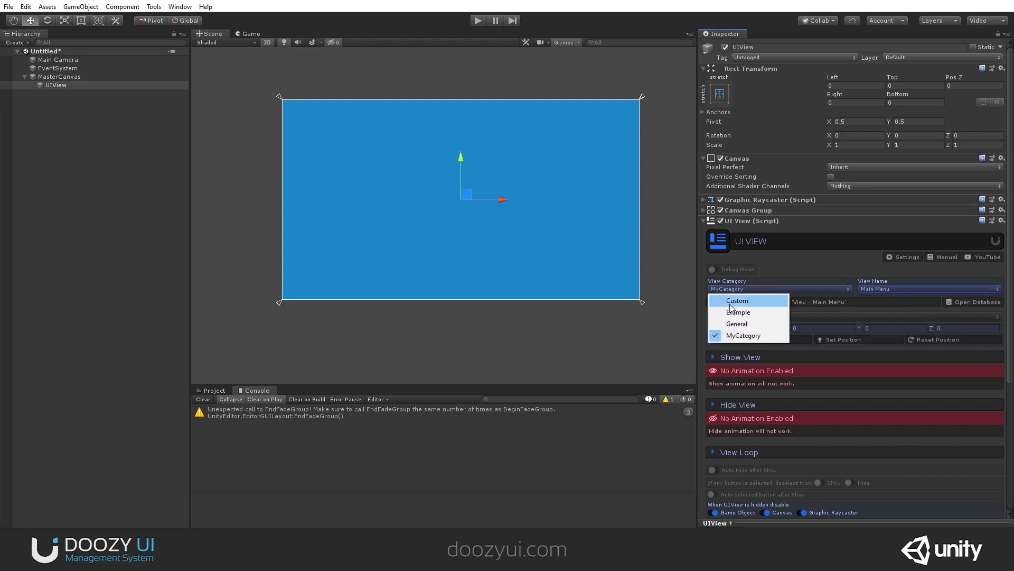
{"action": "left_click", "coordinate": [731, 301]}
{"action": "left_click", "coordinate": [955, 281]}
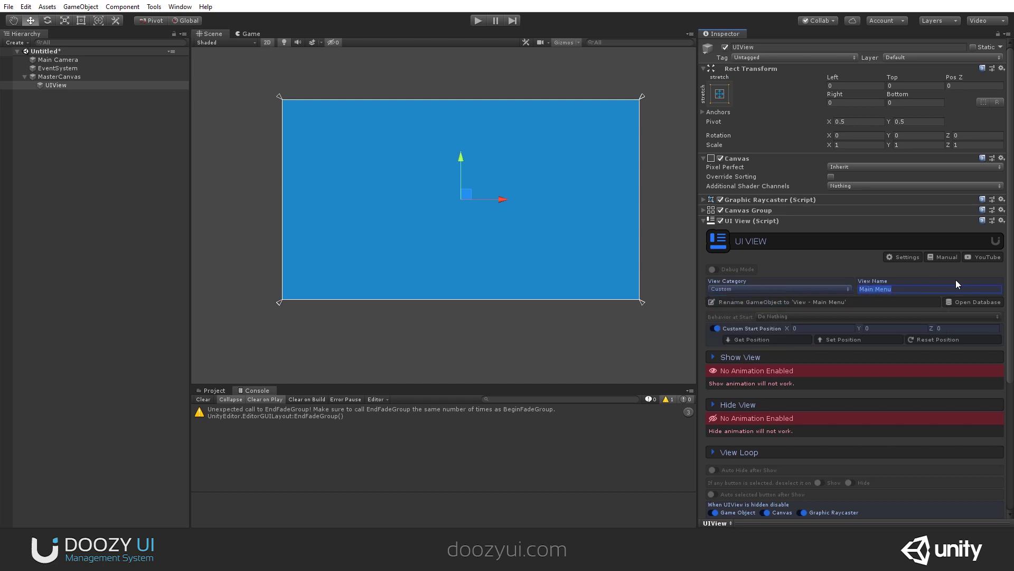
{"action": "type", "text": "Custom Menu"}
{"action": "left_click", "coordinate": [760, 290]}
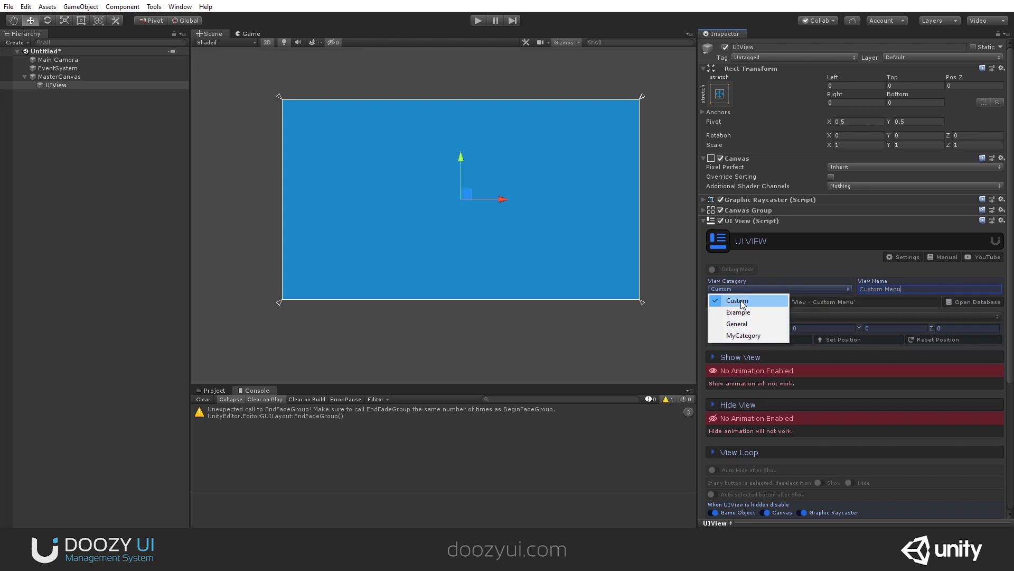
{"action": "left_click", "coordinate": [753, 336]}
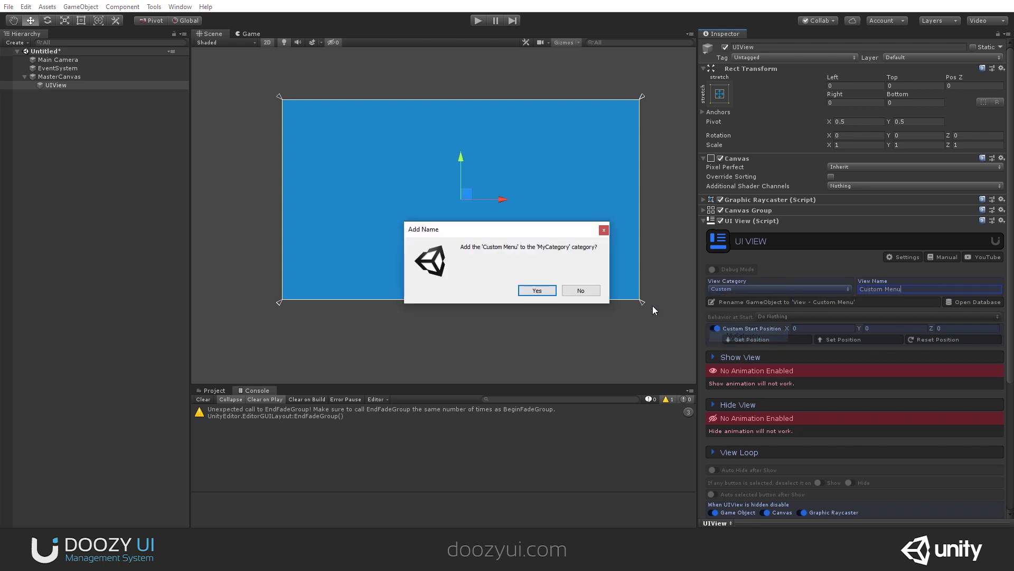
{"action": "left_click", "coordinate": [547, 293]}
- Sort the Views database and rename the UIView game object to 'View - Custom Menu'
{"action": "left_click", "coordinate": [974, 302]}
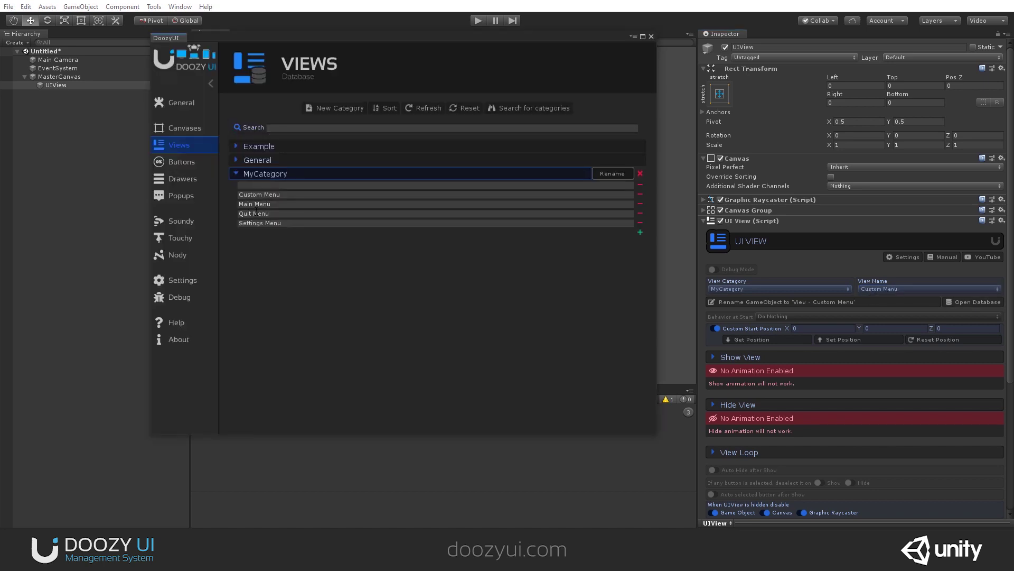
{"action": "left_click", "coordinate": [385, 107]}
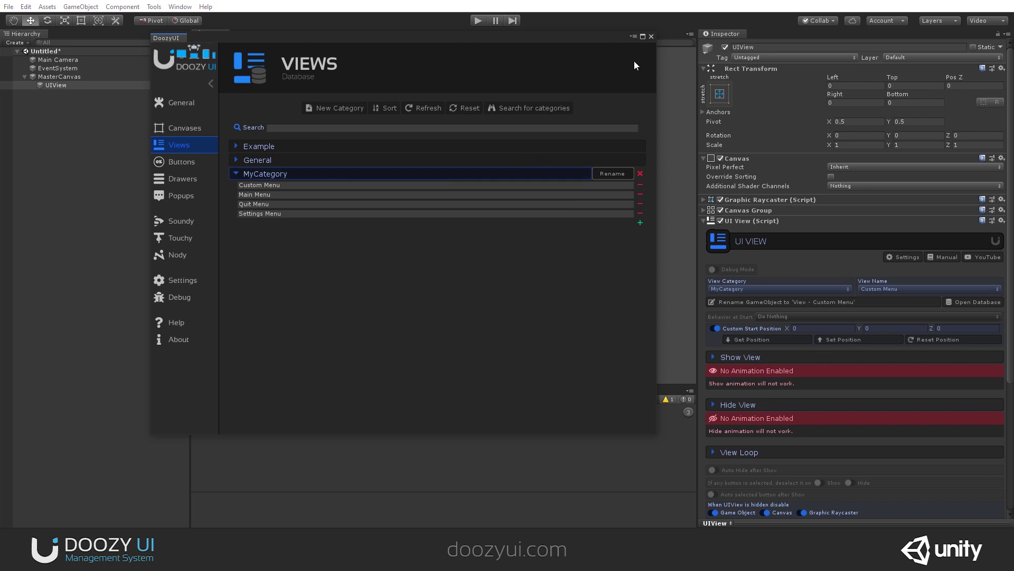
{"action": "left_click", "coordinate": [650, 36]}
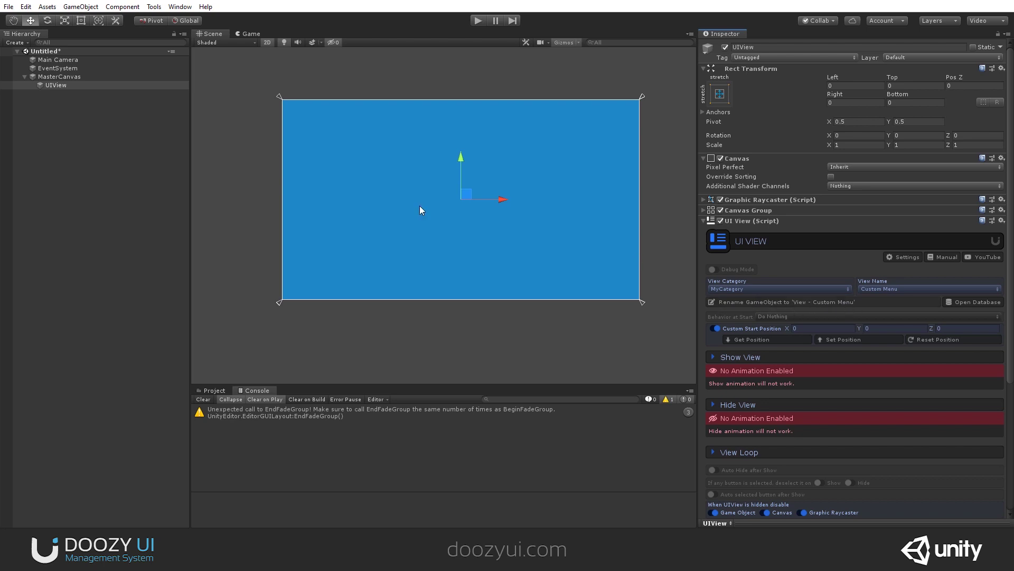
{"action": "left_click", "coordinate": [738, 303]}
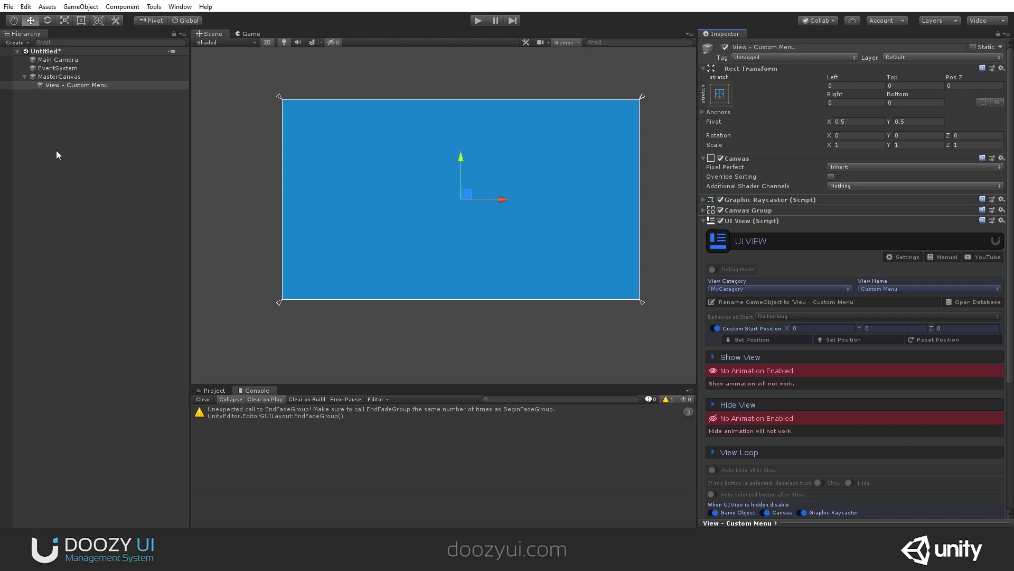
- Assign the view name Main Menu from MyCategory to the UIView and rename its game object to 'View - Main Menu'
{"action": "left_click", "coordinate": [780, 289]}
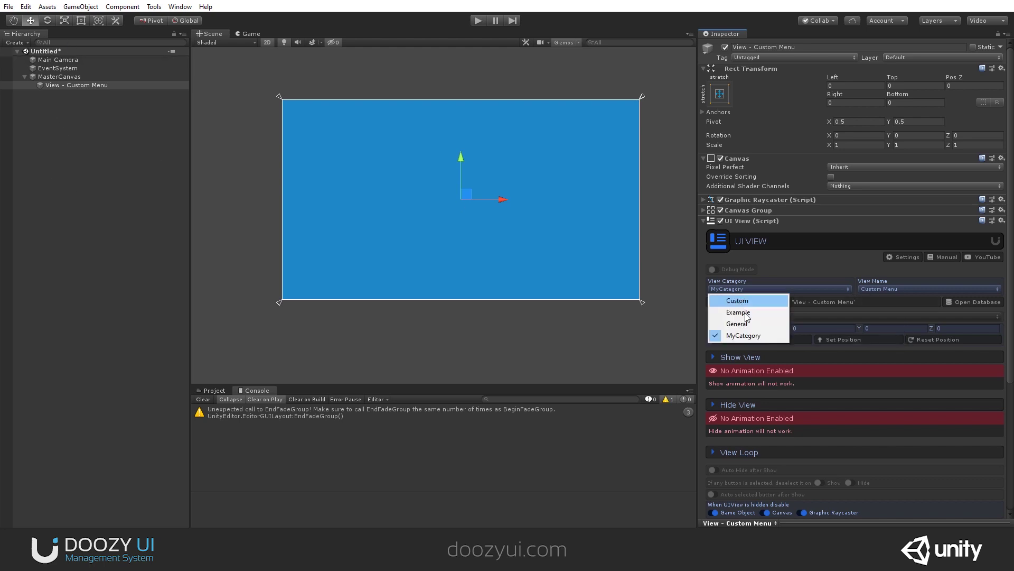
{"action": "left_click", "coordinate": [745, 336]}
{"action": "left_click", "coordinate": [875, 289]}
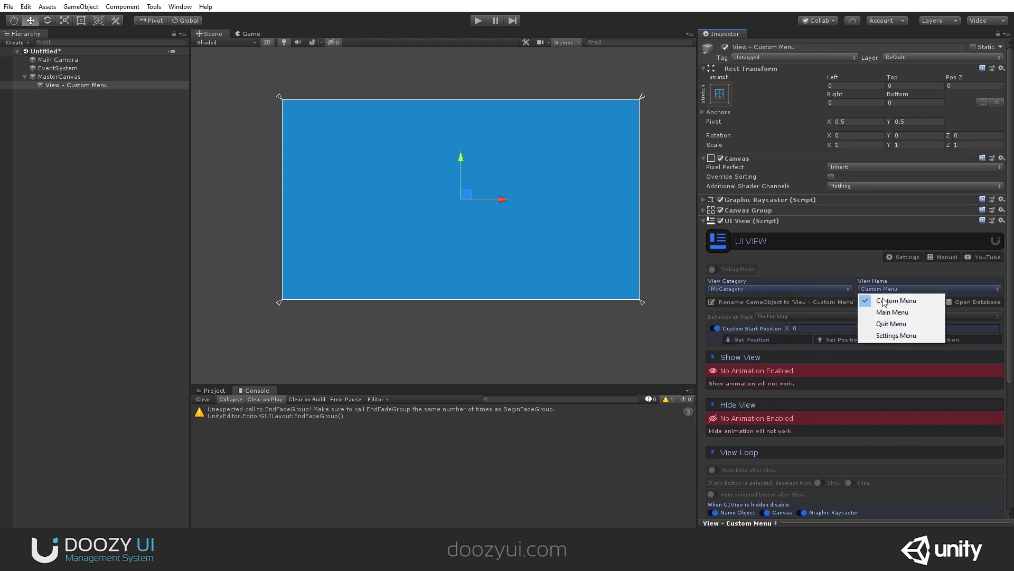
{"action": "left_click", "coordinate": [878, 311]}
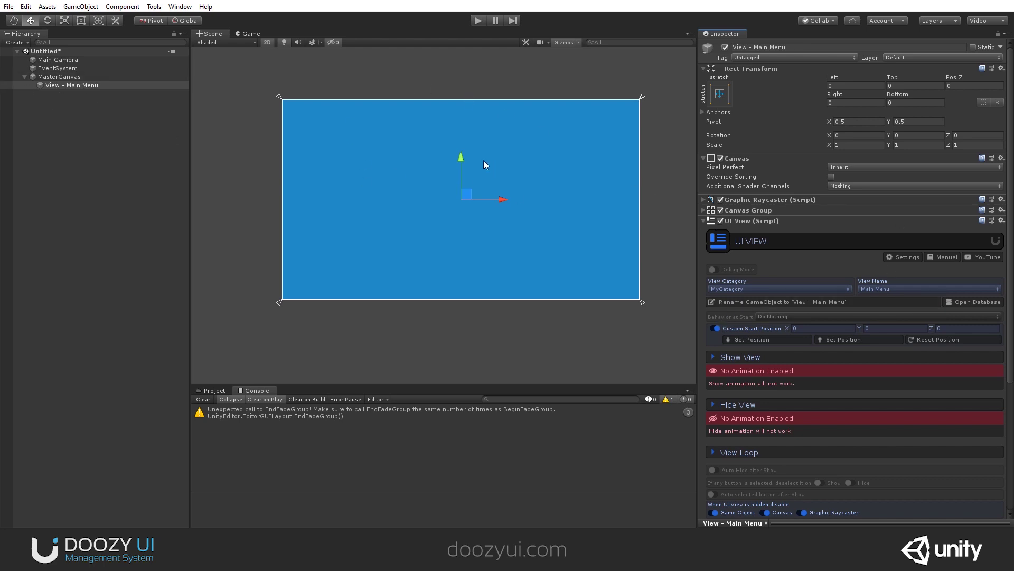
{"action": "left_click", "coordinate": [797, 317]}
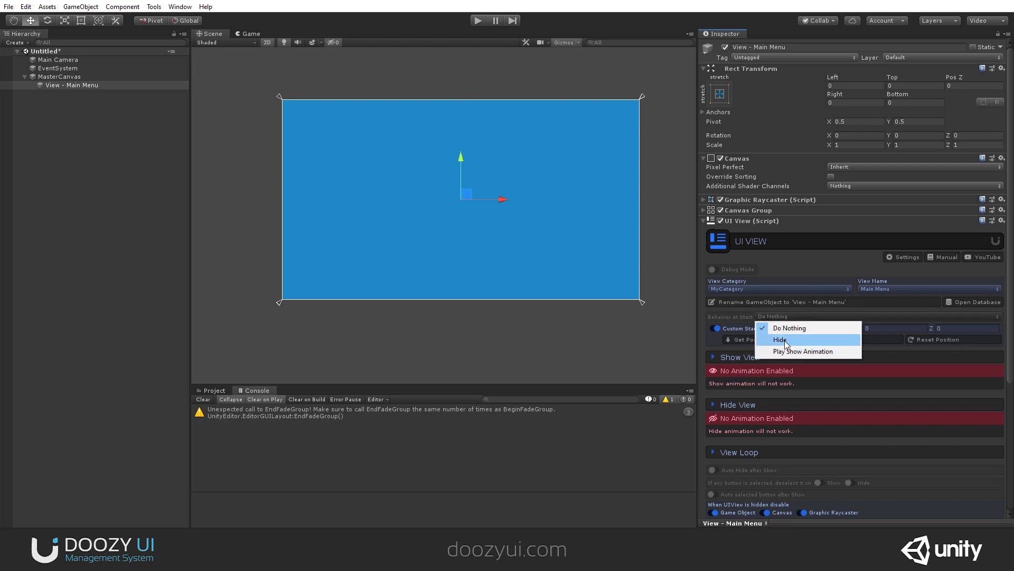
{"action": "left_click", "coordinate": [734, 316]}
{"action": "scroll", "coordinate": [735, 157], "scroll_direction": "down", "scroll_amount": 5}
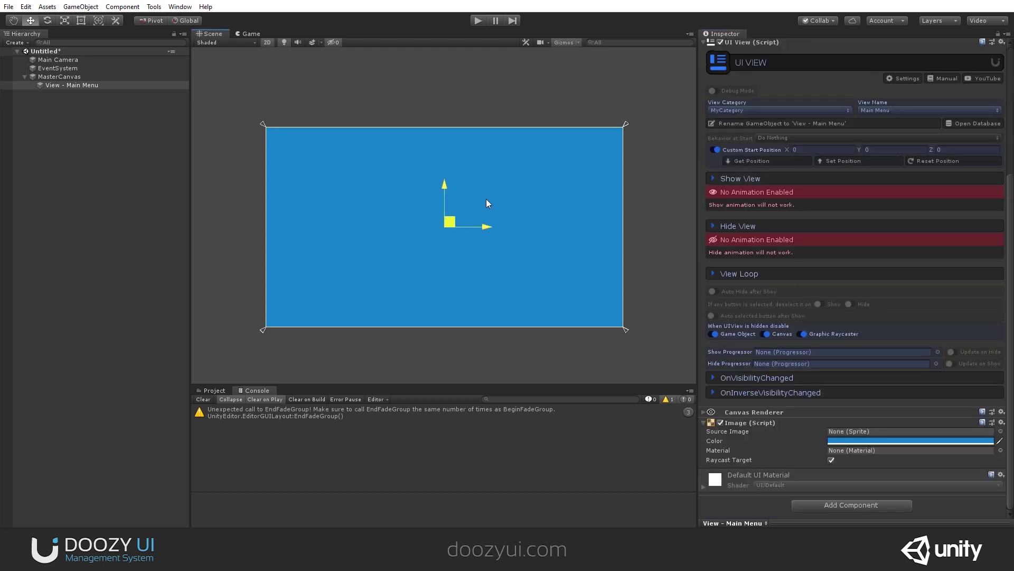
{"action": "left_click_drag", "start_coordinate": [487, 203], "coordinate": [500, 167]}
{"action": "scroll", "coordinate": [499, 167], "scroll_direction": "down", "scroll_amount": 1}
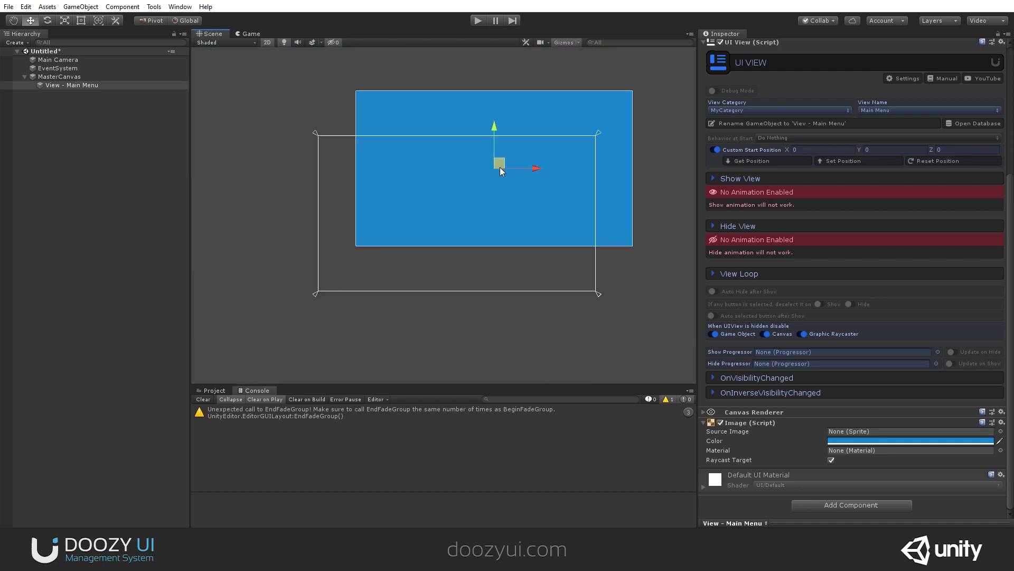
{"action": "key", "text": "ctrl+z"}
- Duplicate the Main Menu view twice and place the two copies side by side above the original
{"action": "middle_click_drag", "start_coordinate": [470, 153], "coordinate": [476, 309]}
{"action": "key", "text": "ctrl+d"}
{"action": "key", "text": "ctrl+d"}
{"action": "scroll", "coordinate": [462, 244], "scroll_direction": "down", "scroll_amount": 1}
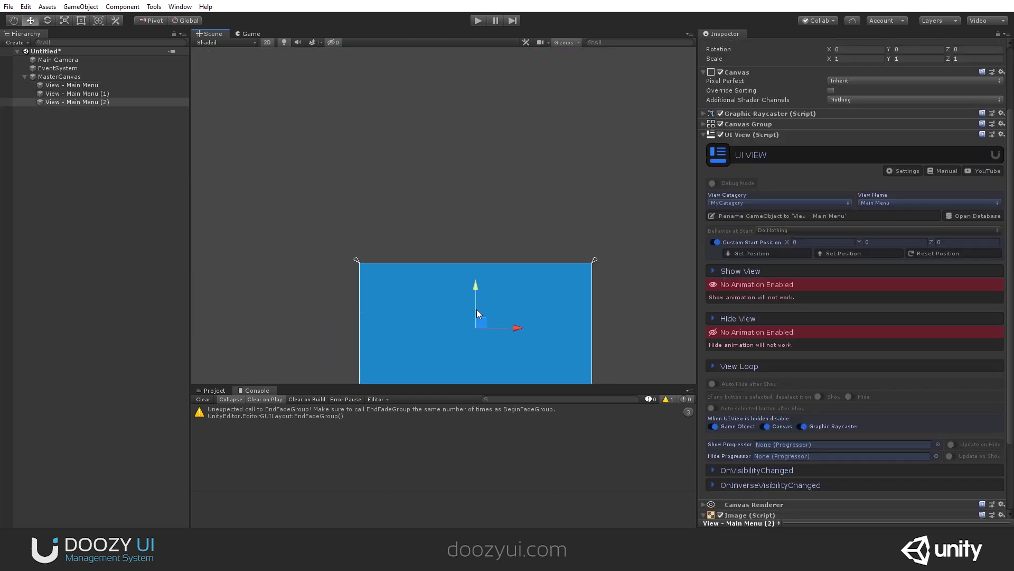
{"action": "left_click_drag", "start_coordinate": [477, 310], "coordinate": [350, 103]}
{"action": "left_click", "coordinate": [98, 93]}
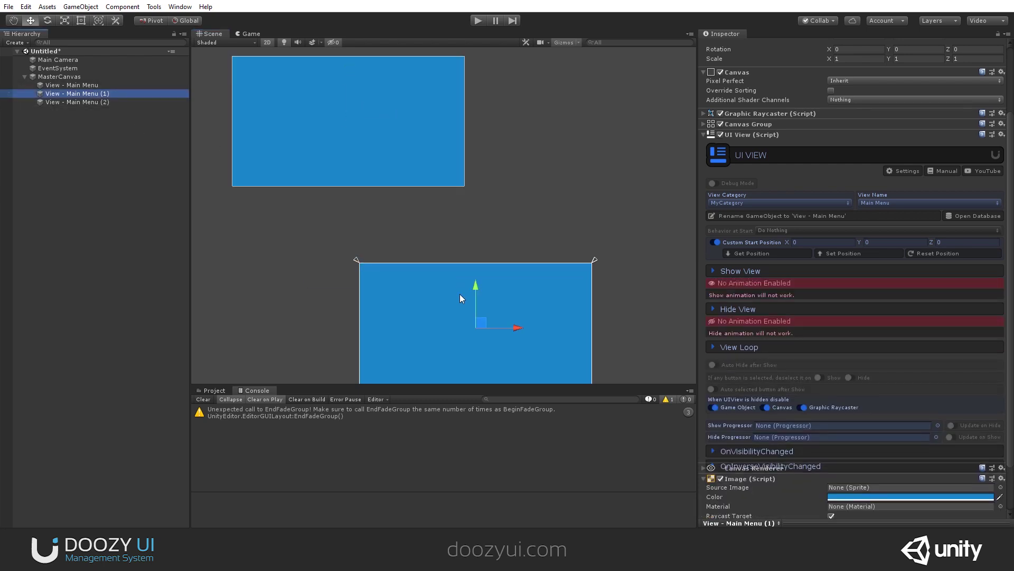
{"action": "left_click_drag", "start_coordinate": [478, 322], "coordinate": [620, 116]}
{"action": "left_click", "coordinate": [131, 102]}
{"action": "scroll", "coordinate": [499, 254], "scroll_direction": "down", "scroll_amount": 2}
{"action": "left_click", "coordinate": [106, 85]}
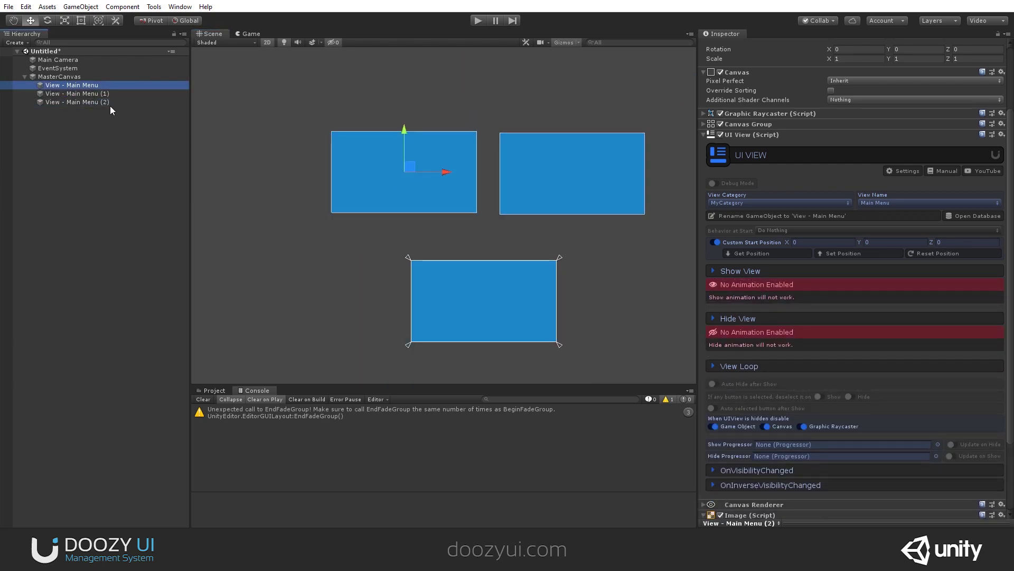
- Try moving the original view away and back and its copies onto its start position, and undo the moves
{"action": "left_click_drag", "start_coordinate": [489, 290], "coordinate": [243, 274]}
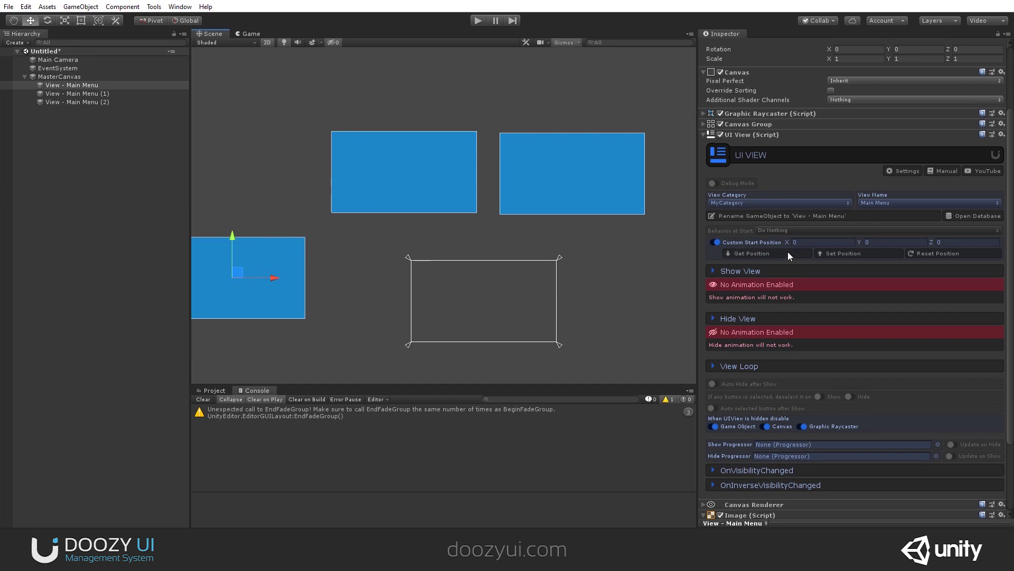
{"action": "left_click_drag", "start_coordinate": [236, 271], "coordinate": [496, 303]}
{"action": "left_click", "coordinate": [104, 94]}
{"action": "left_click", "coordinate": [110, 102]}
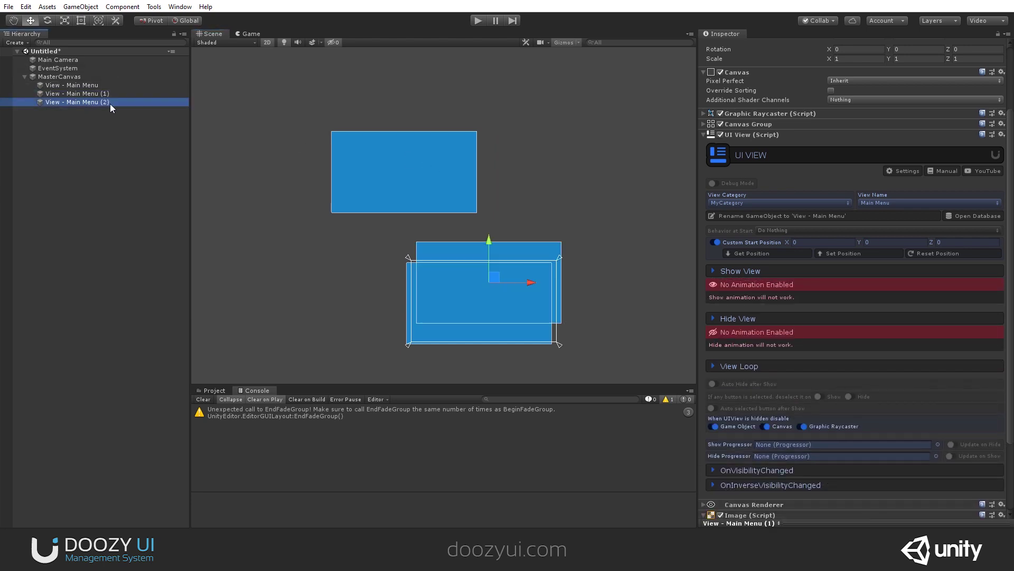
{"action": "key", "text": "ctrl+z"}
{"action": "key", "text": "ctrl+z"}
{"action": "key", "text": "ctrl+z"}
{"action": "key", "text": "ctrl+z"}
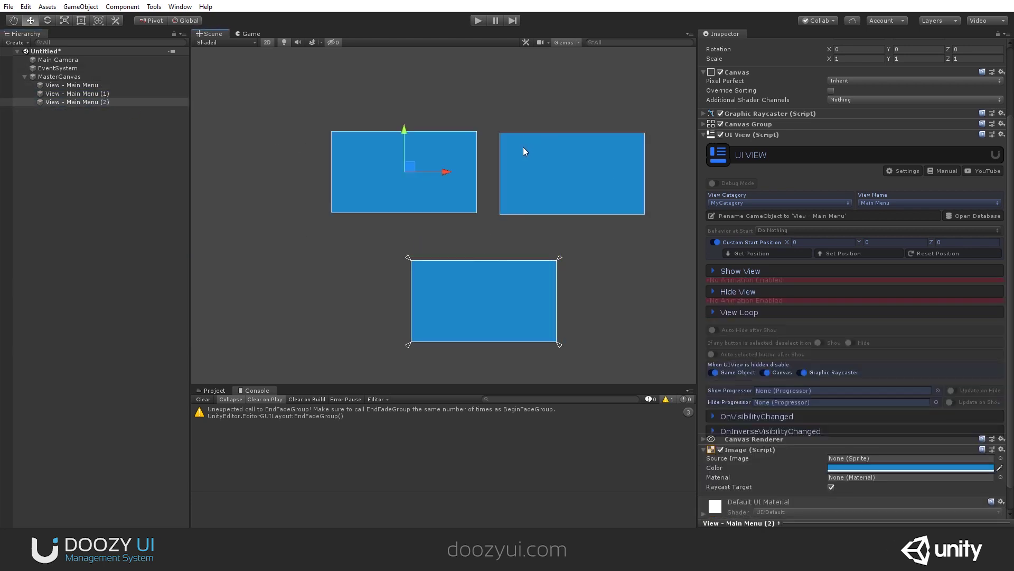
- Delete the two duplicated Main Menu views and focus on the original view
{"action": "left_click", "coordinate": [86, 103], "text": "shift"}
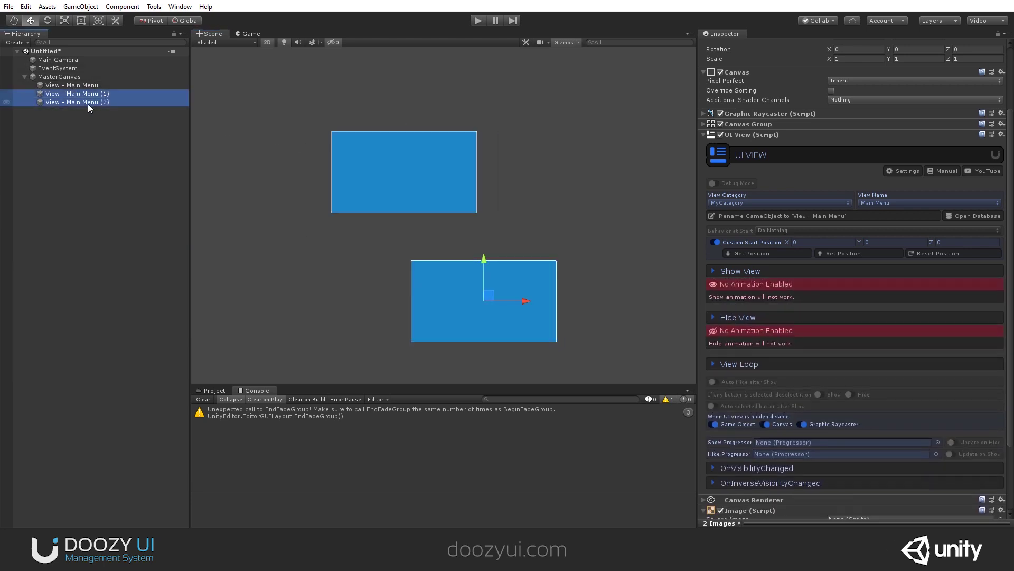
{"action": "key", "text": "Delete"}
{"action": "left_click", "coordinate": [79, 85]}
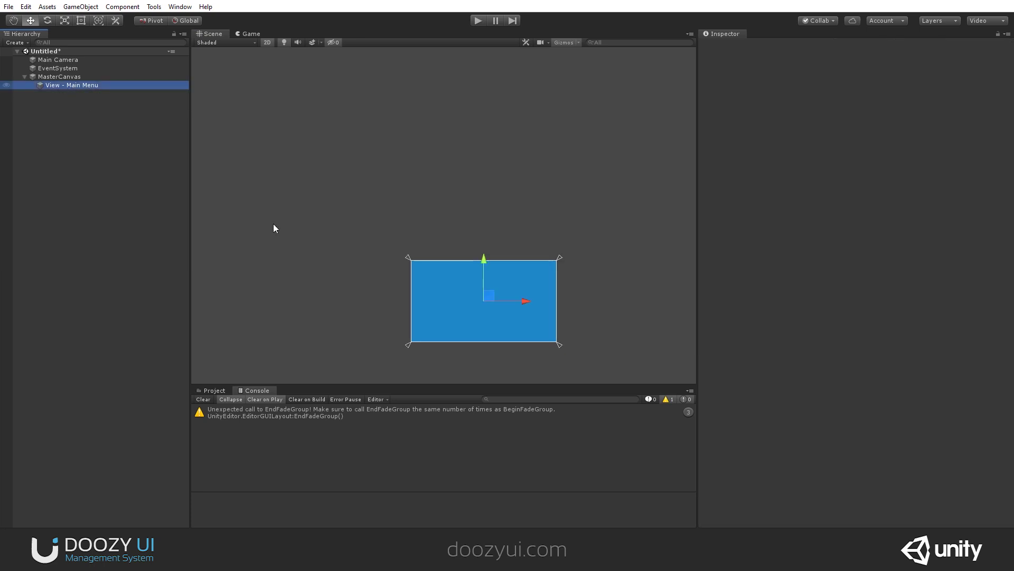
{"action": "key", "text": "f"}
- Enable the Move In animation for Show View and the Move Out animation for Hide View
{"action": "scroll", "coordinate": [756, 302], "scroll_direction": "down", "scroll_amount": 5}
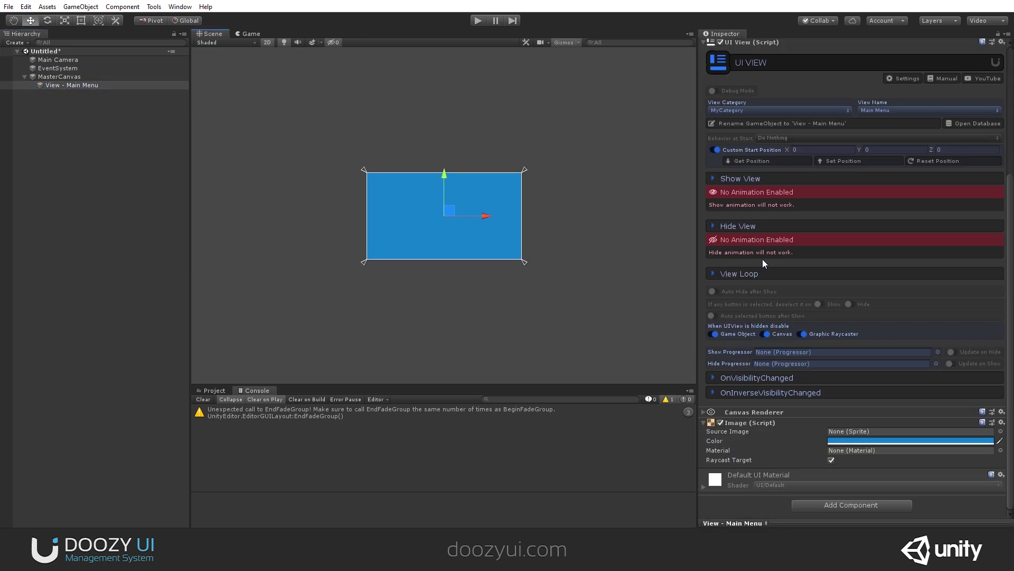
{"action": "left_click", "coordinate": [746, 178]}
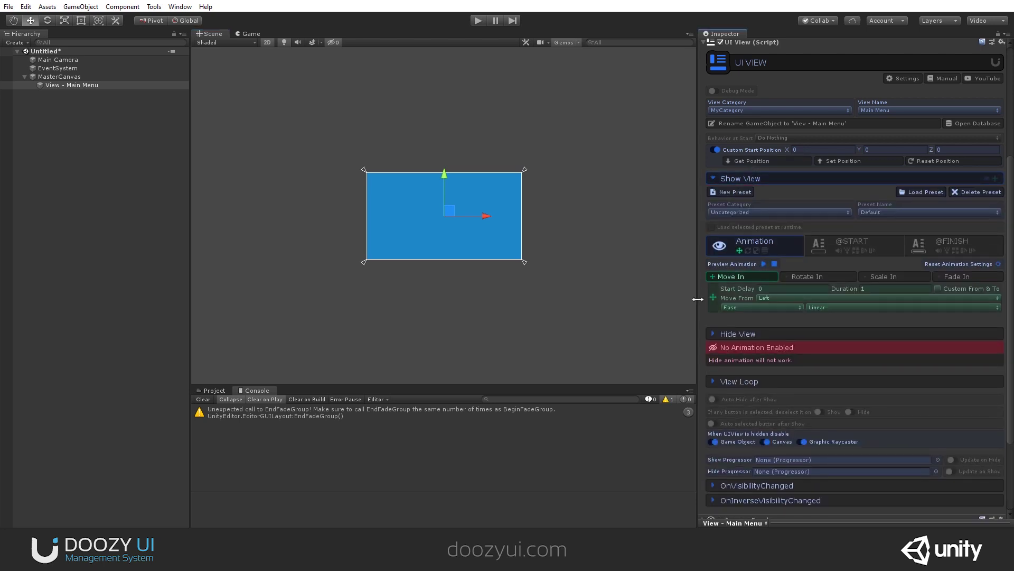
{"action": "left_click", "coordinate": [740, 334]}
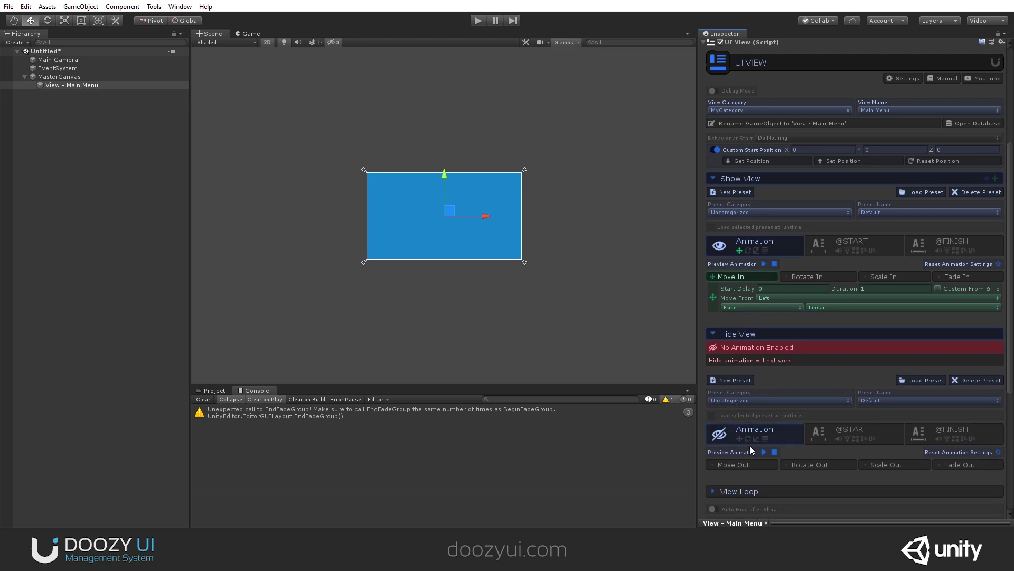
{"action": "left_click", "coordinate": [745, 465]}
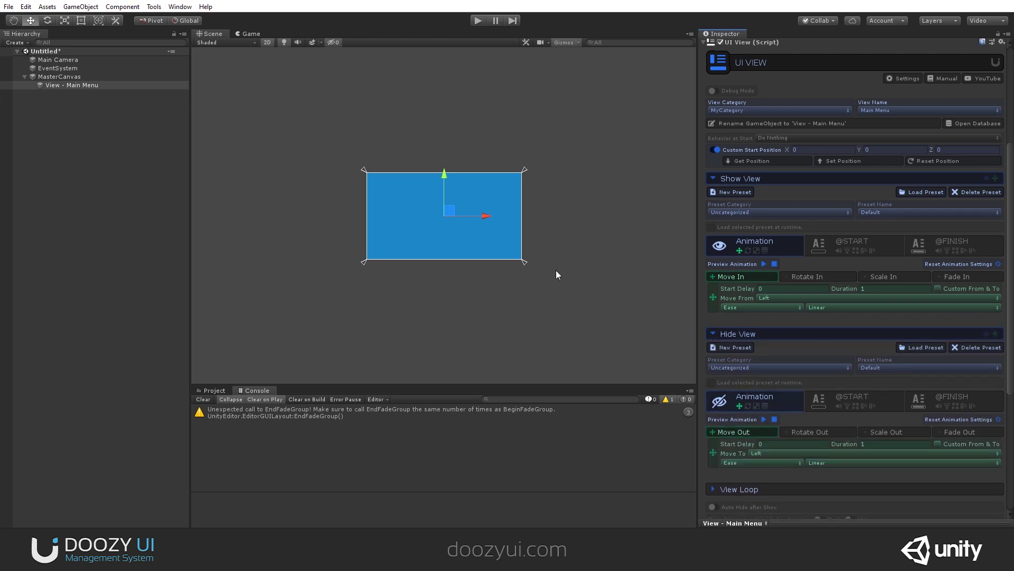
- Enter play mode, collapse the Rect Transform and test hiding and showing the Main Menu view
{"action": "left_click", "coordinate": [474, 23]}
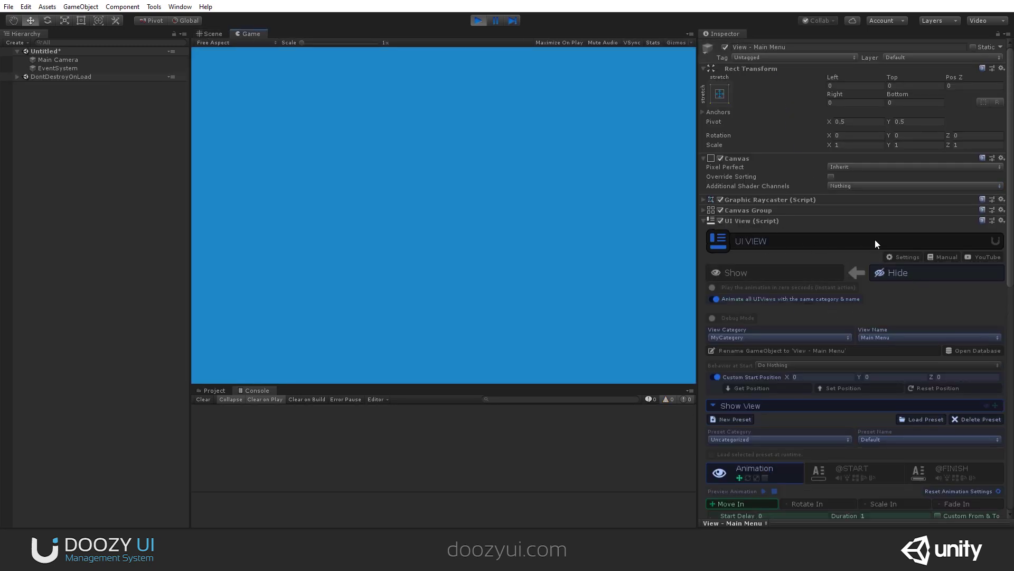
{"action": "left_click", "coordinate": [703, 69]}
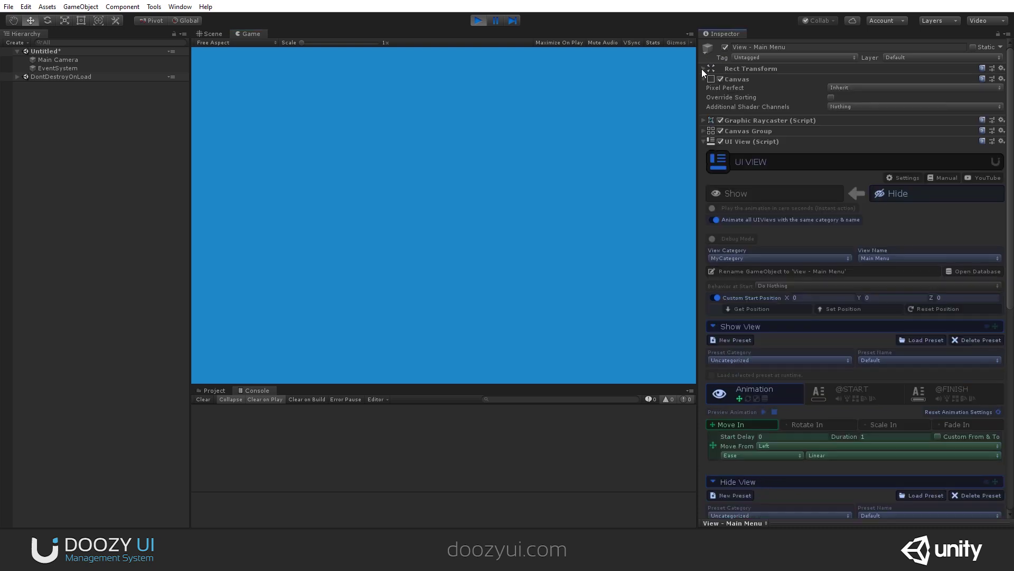
{"action": "left_click", "coordinate": [906, 196]}
{"action": "left_click", "coordinate": [773, 192]}
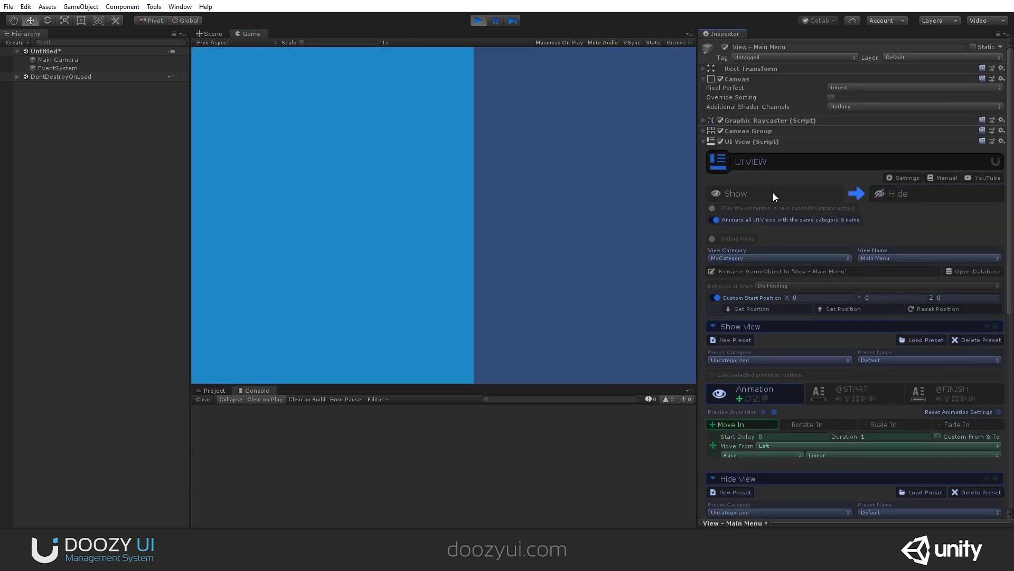
- Set the Show View's Move From direction to Top Left in play mode and test hiding and showing the view
{"action": "left_click", "coordinate": [764, 445]}
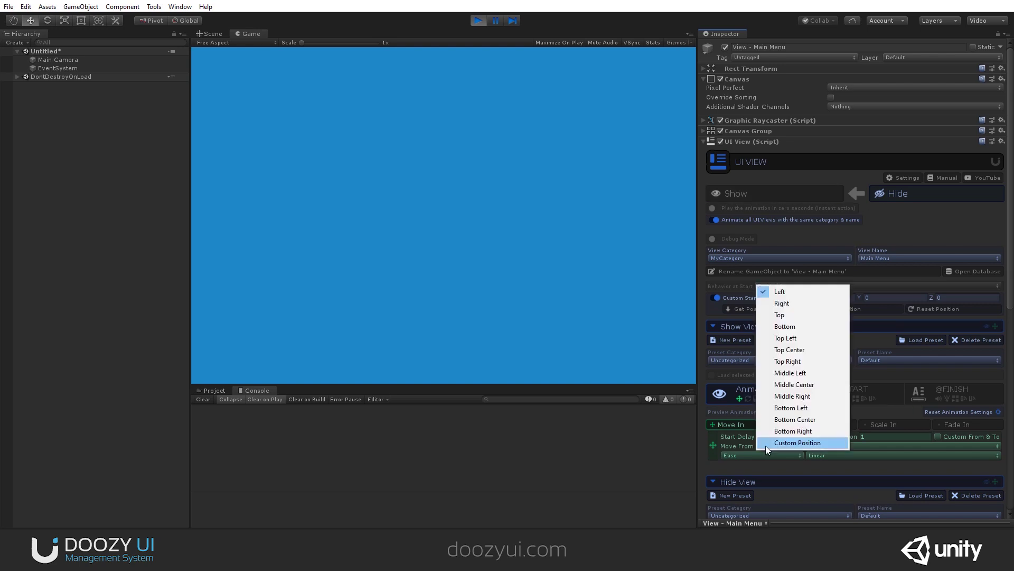
{"action": "left_click", "coordinate": [810, 338]}
{"action": "left_click", "coordinate": [889, 195]}
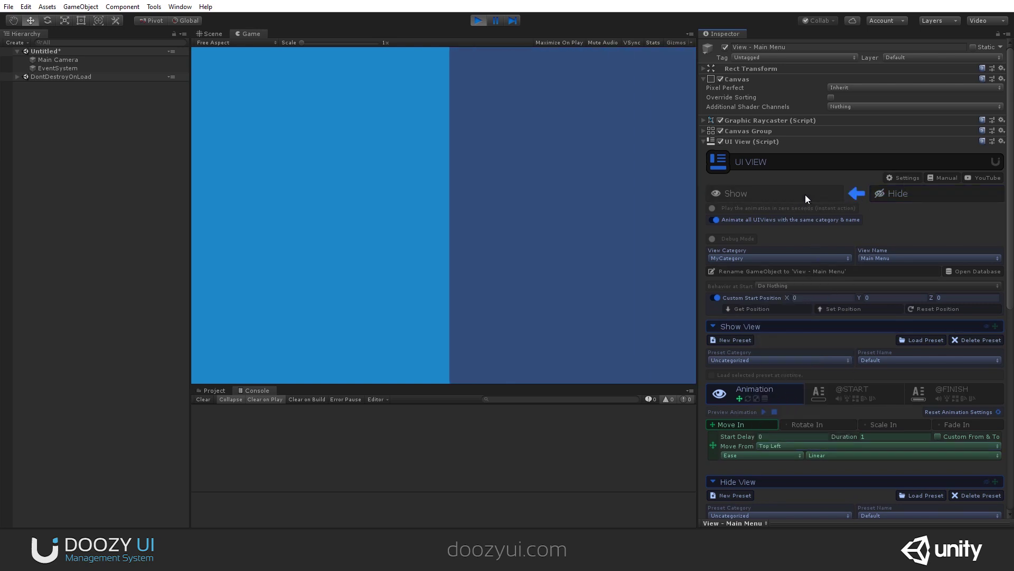
{"action": "left_click", "coordinate": [804, 195]}
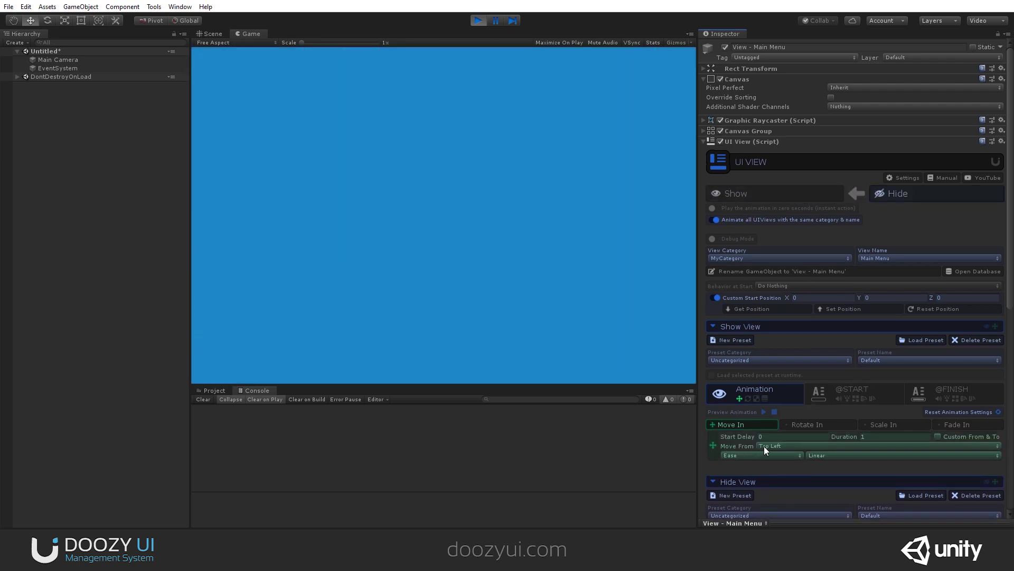
- Exit play mode after reviewing the view's Move In and Move Out settings
{"action": "scroll", "coordinate": [771, 412], "scroll_direction": "down", "scroll_amount": 5}
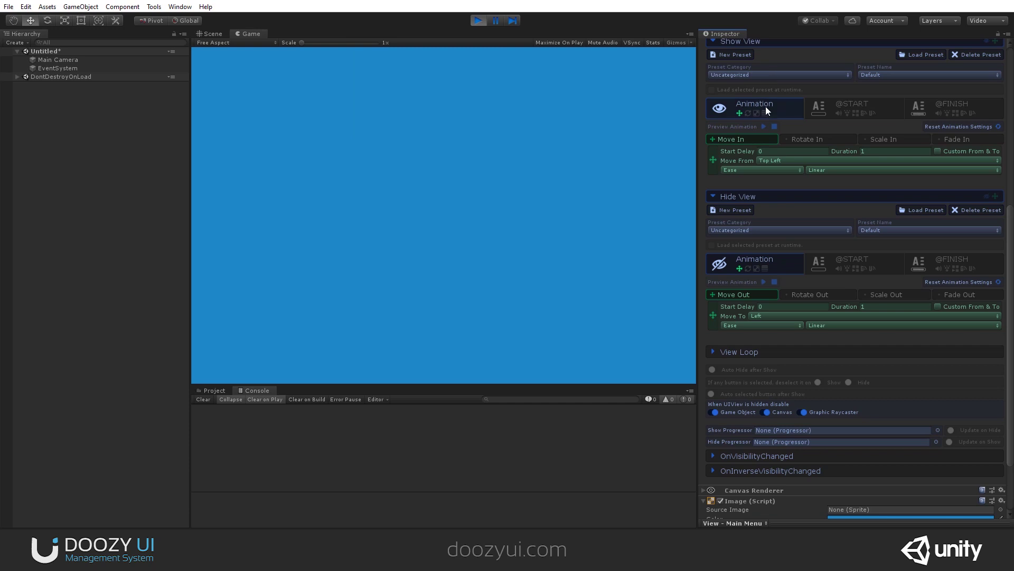
{"action": "scroll", "coordinate": [775, 186], "scroll_direction": "up", "scroll_amount": 2}
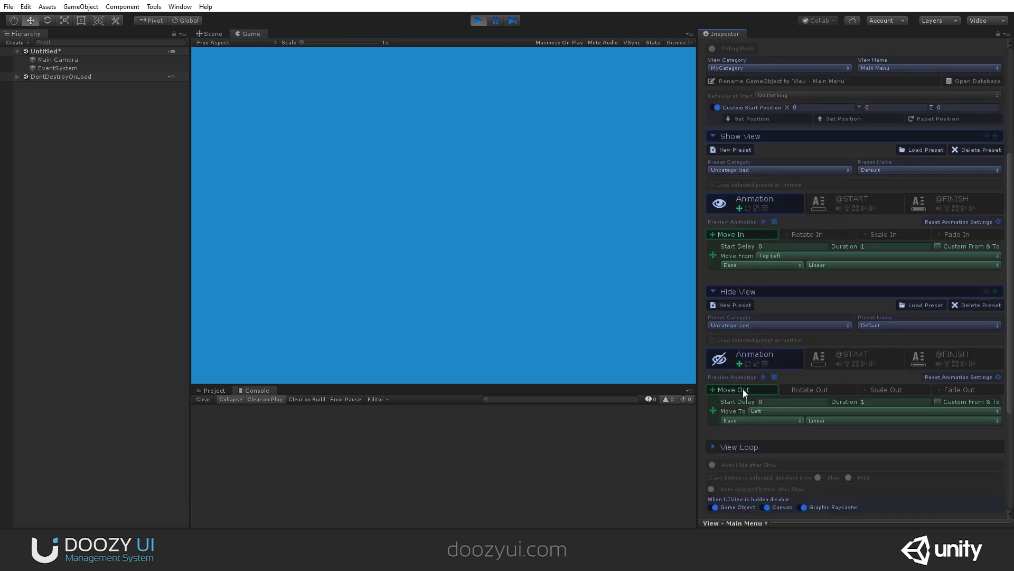
{"action": "left_click", "coordinate": [479, 21]}
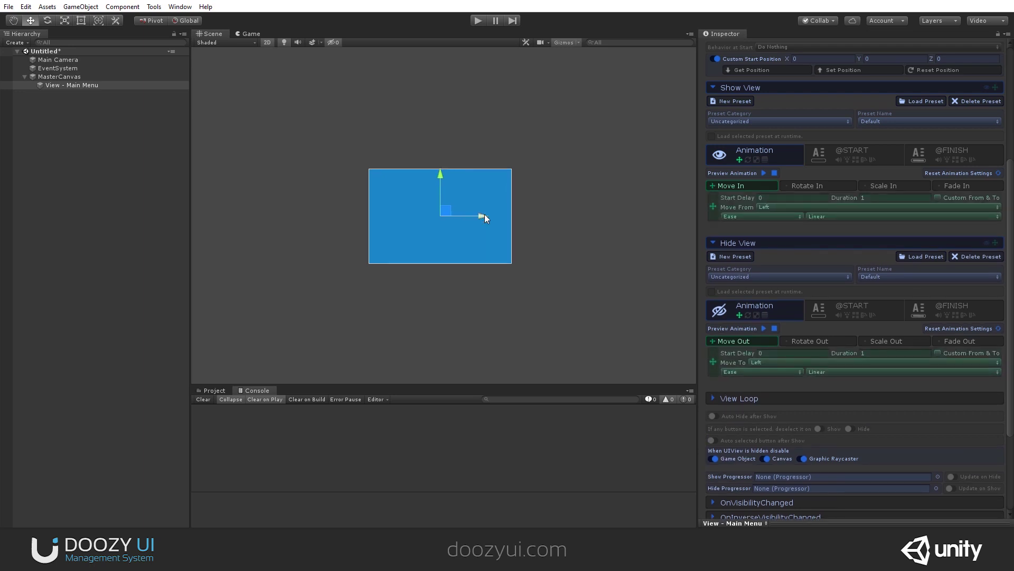
- Preview the Show View and Hide View animations in the scene without entering play mode
{"action": "scroll", "coordinate": [458, 215], "scroll_direction": "up", "scroll_amount": 5}
{"action": "scroll", "coordinate": [405, 218], "scroll_direction": "down", "scroll_amount": 1}
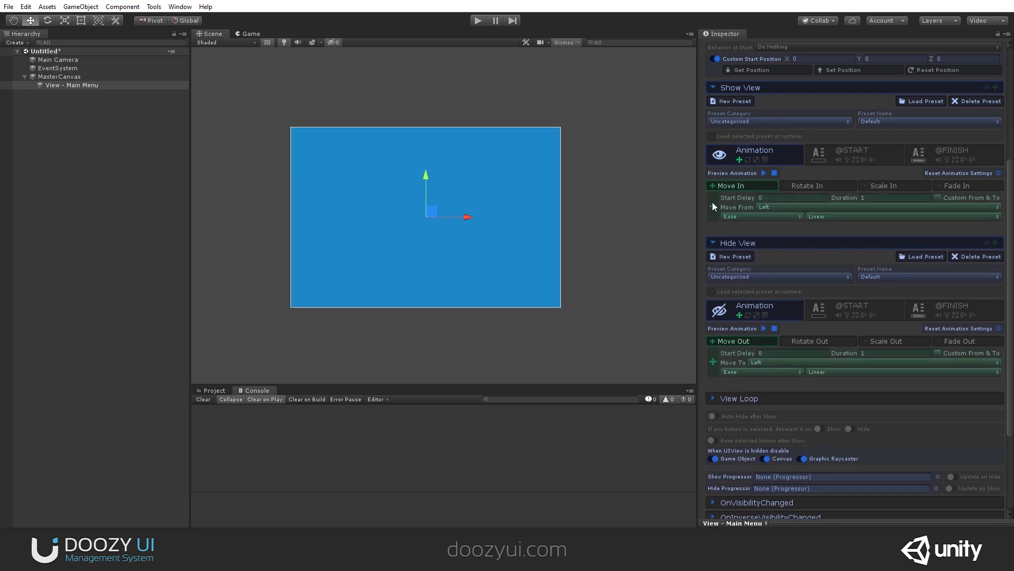
{"action": "left_click", "coordinate": [762, 175]}
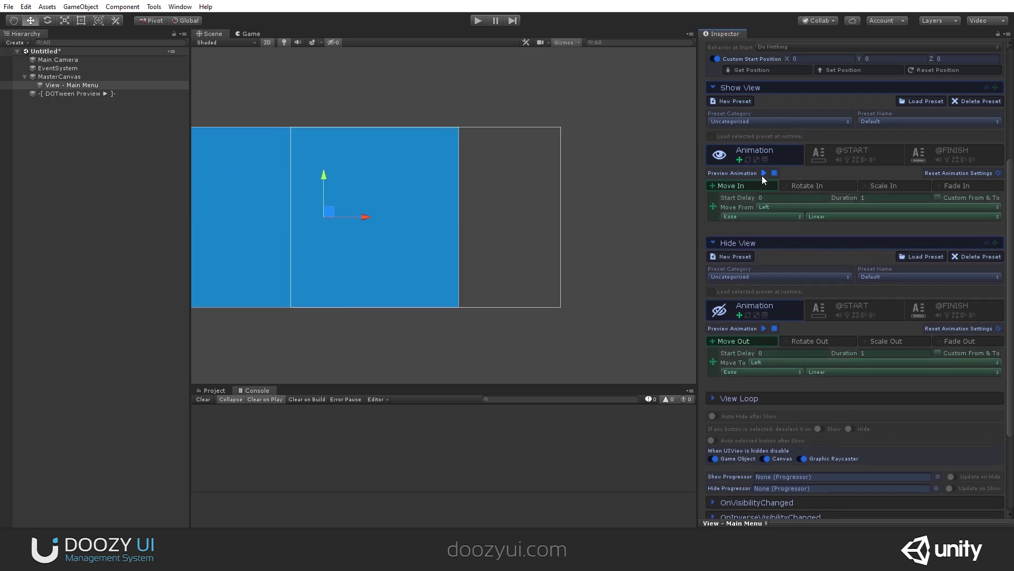
{"action": "left_click", "coordinate": [764, 329]}
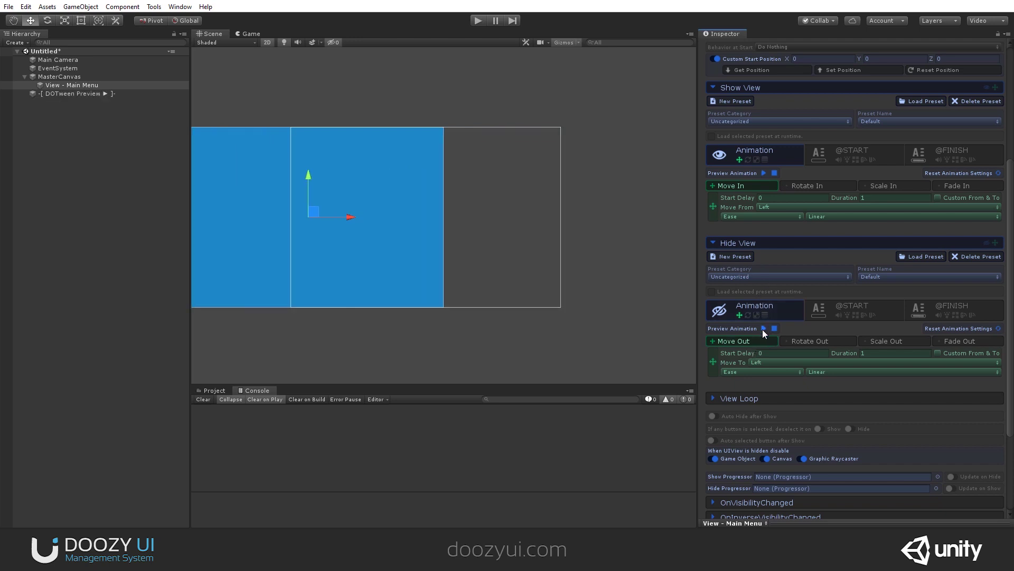
{"action": "left_click", "coordinate": [762, 329]}
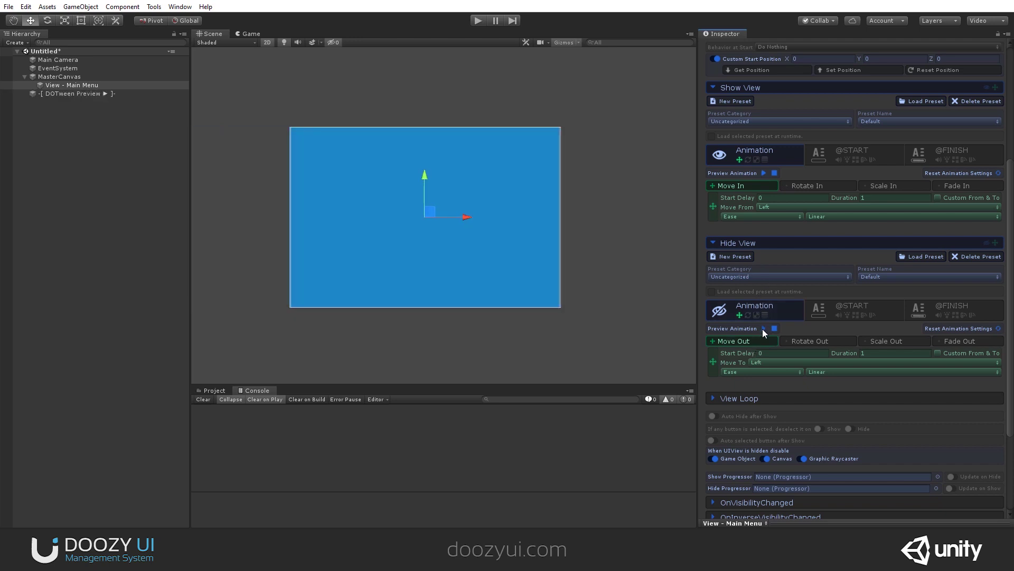
- Load the FlipAndResizeBottom preset from the Flip category into Show View and preview the animation
{"action": "left_click", "coordinate": [803, 120]}
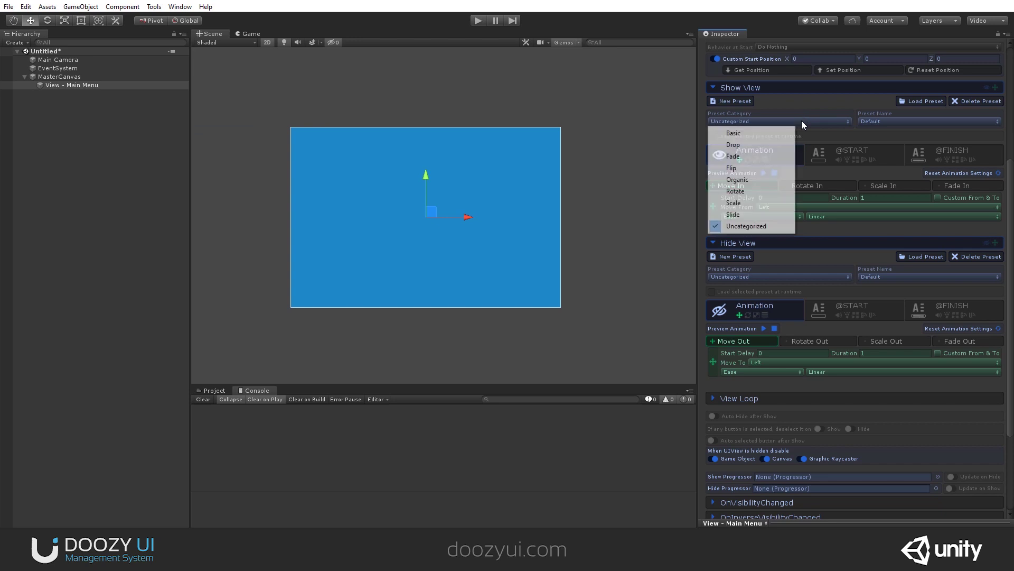
{"action": "left_click", "coordinate": [723, 164]}
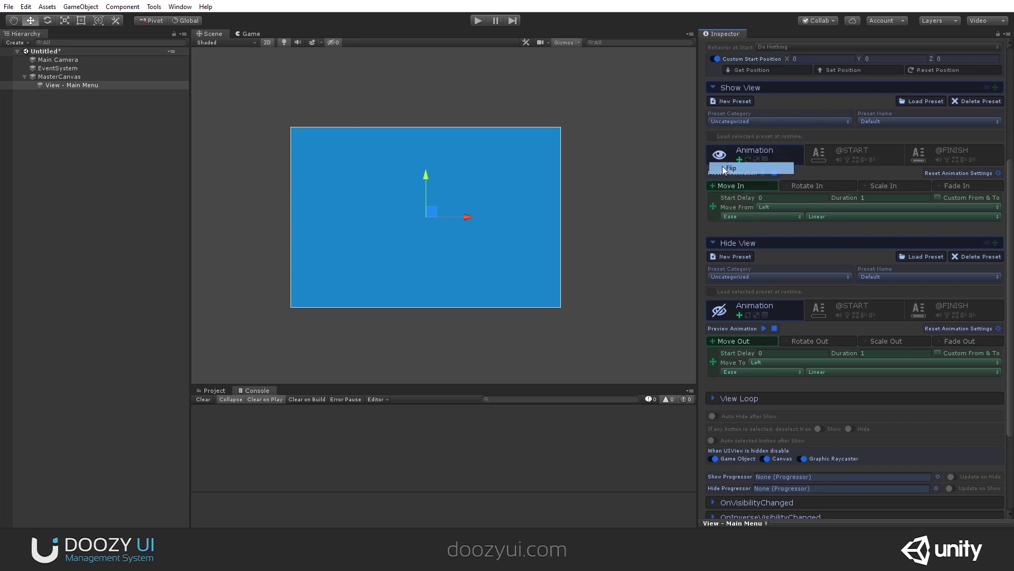
{"action": "left_click", "coordinate": [906, 100]}
{"action": "left_click", "coordinate": [764, 173]}
{"action": "left_click", "coordinate": [764, 173]}
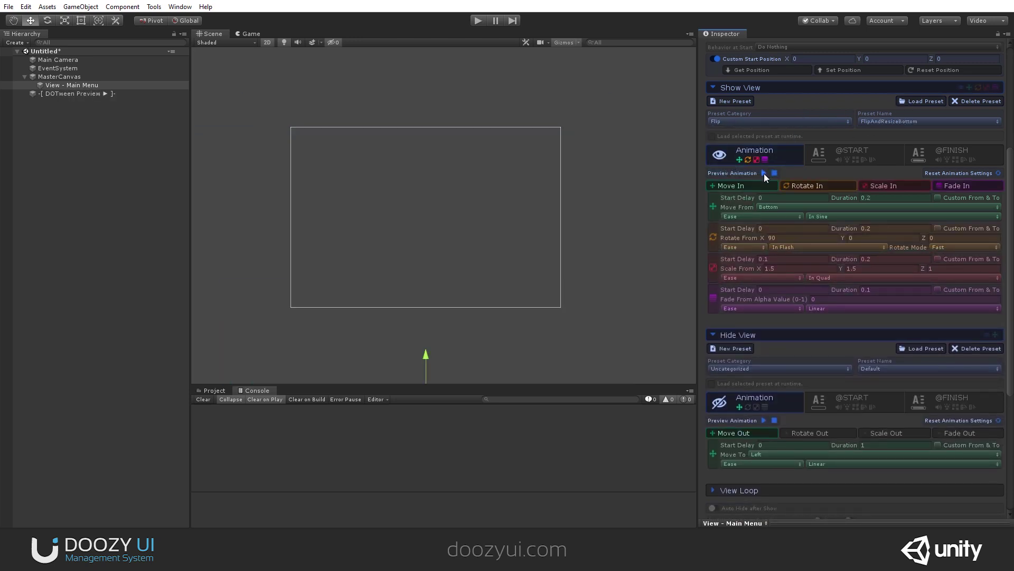
{"action": "left_click", "coordinate": [764, 173]}
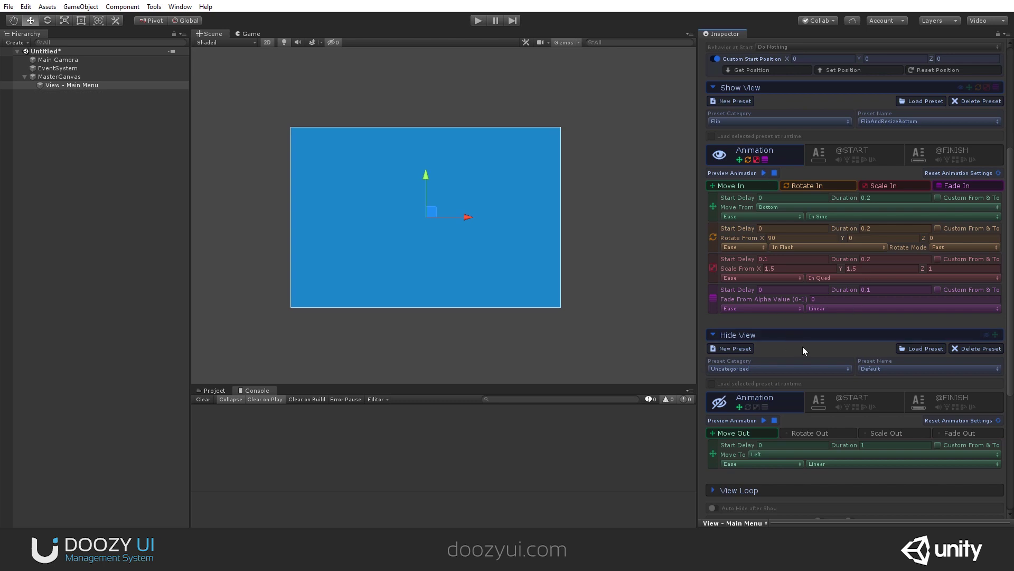
- Load the RoadRunnerRight preset from the Organic category into Hide View, and preview the hide and show animations
{"action": "scroll", "coordinate": [769, 285], "scroll_direction": "down", "scroll_amount": 3}
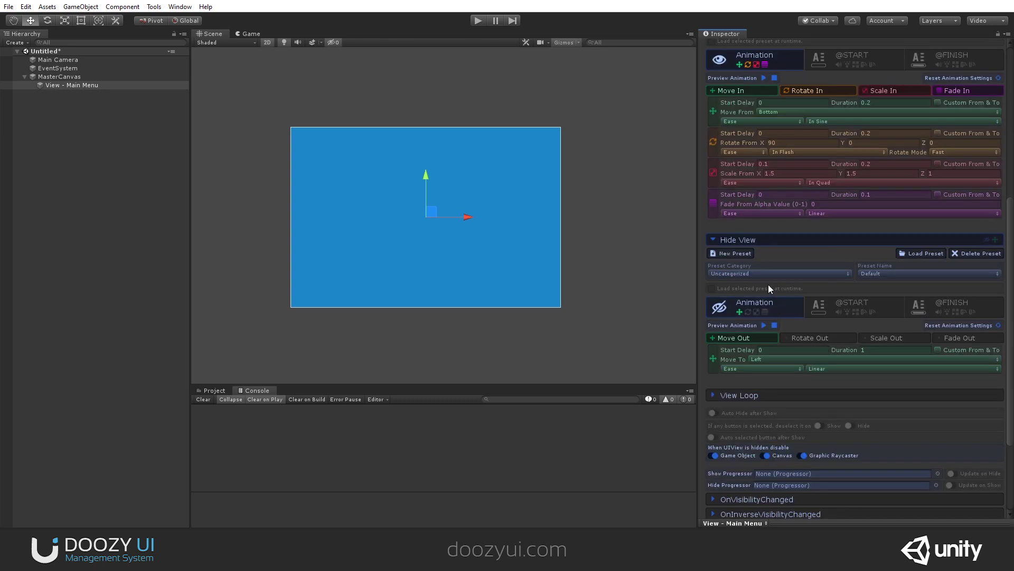
{"action": "left_click", "coordinate": [756, 271]}
{"action": "left_click", "coordinate": [751, 331]}
{"action": "left_click", "coordinate": [930, 273]}
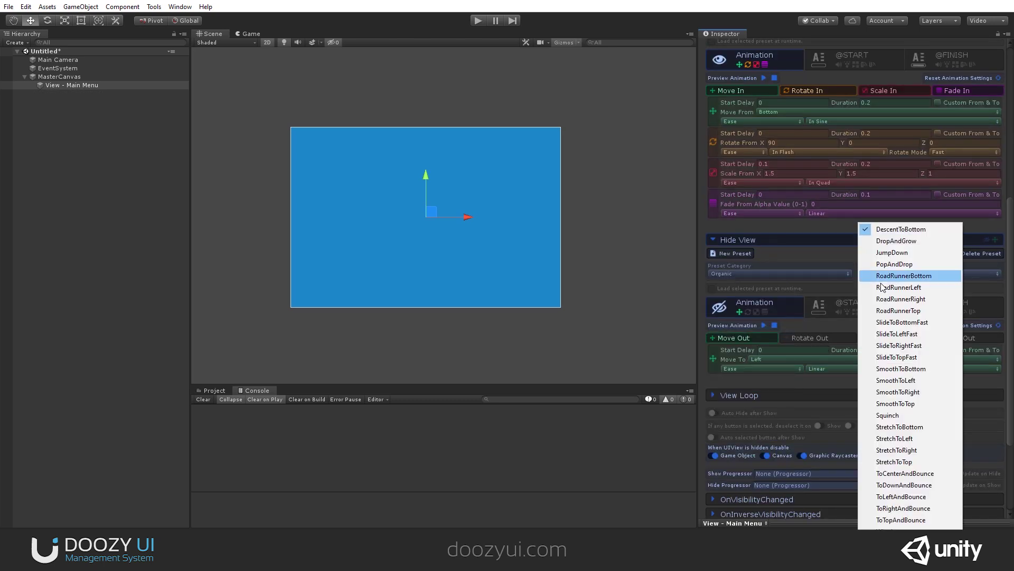
{"action": "left_click", "coordinate": [909, 274]}
{"action": "left_click", "coordinate": [763, 325]}
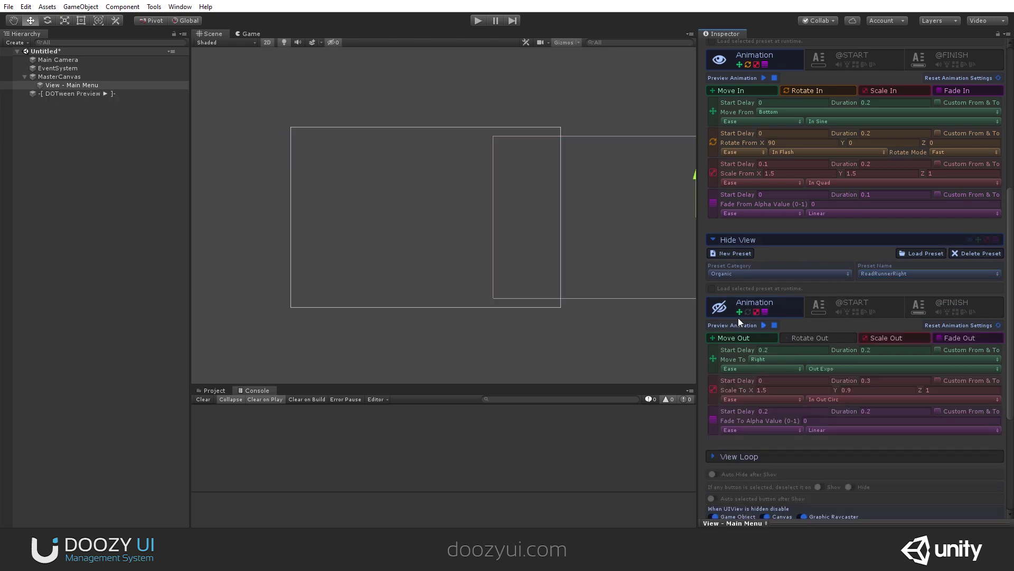
{"action": "scroll", "coordinate": [555, 274], "scroll_direction": "down", "scroll_amount": 3}
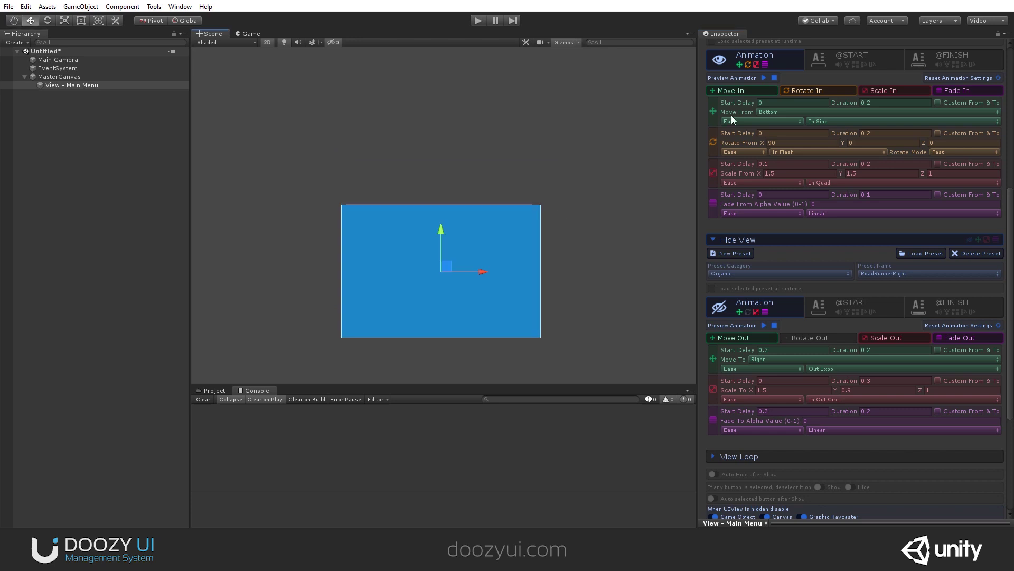
{"action": "scroll", "coordinate": [772, 127], "scroll_direction": "up", "scroll_amount": 3}
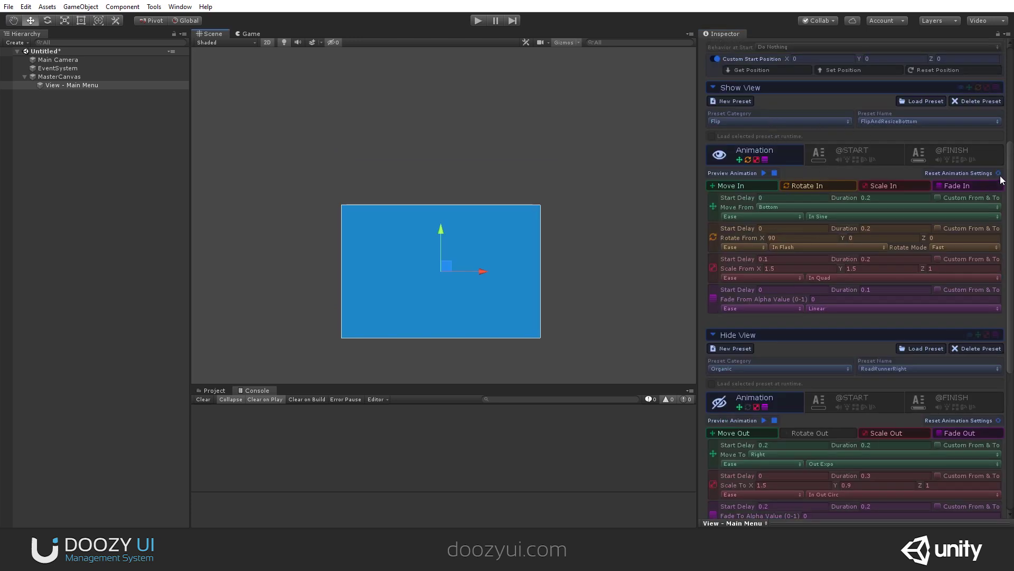
{"action": "left_click", "coordinate": [764, 173]}
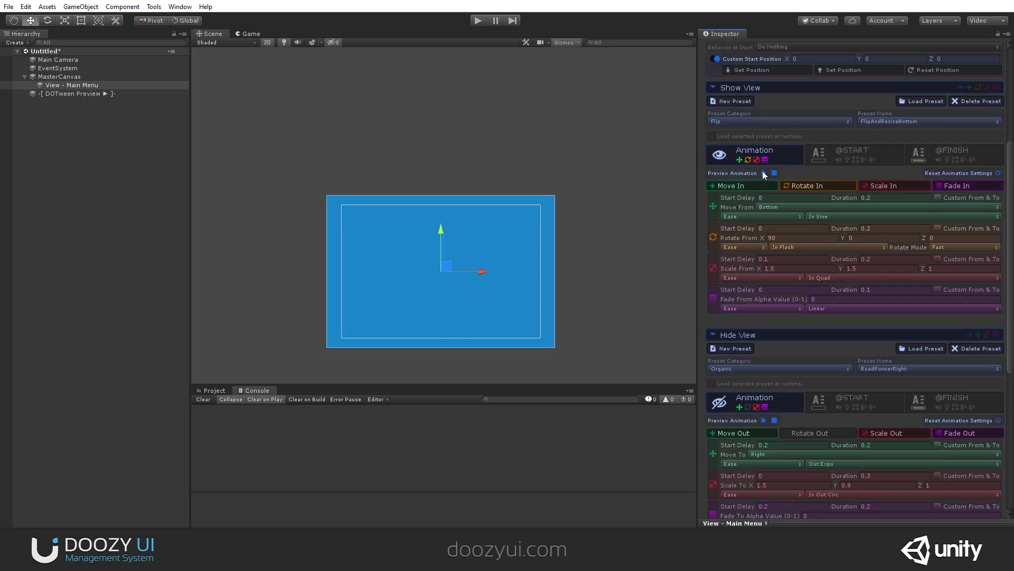
- Reset the animation settings of Show View and Hide View, and enable loading the selected preset at runtime for both
{"action": "left_click", "coordinate": [998, 174]}
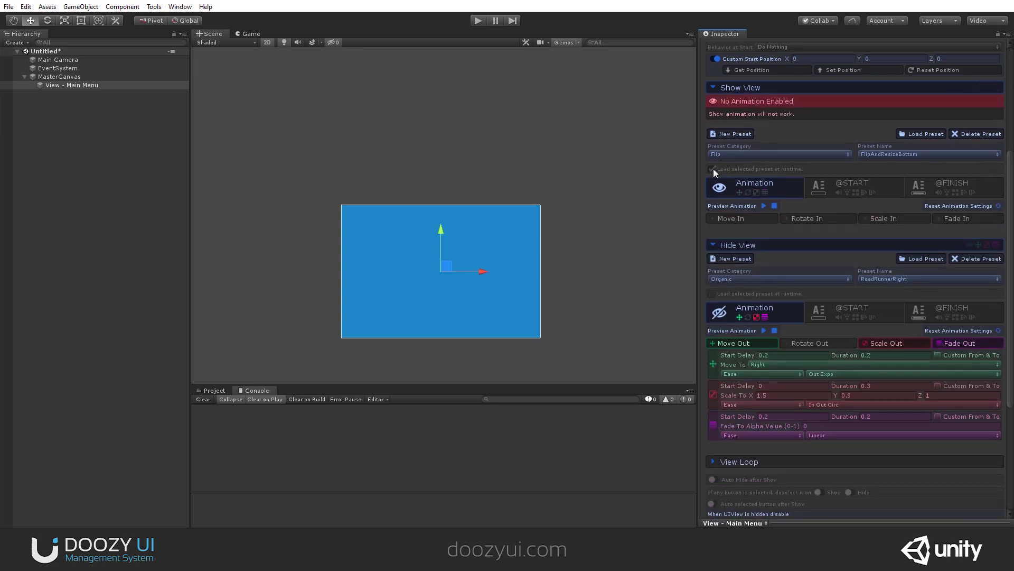
{"action": "left_click", "coordinate": [713, 169]}
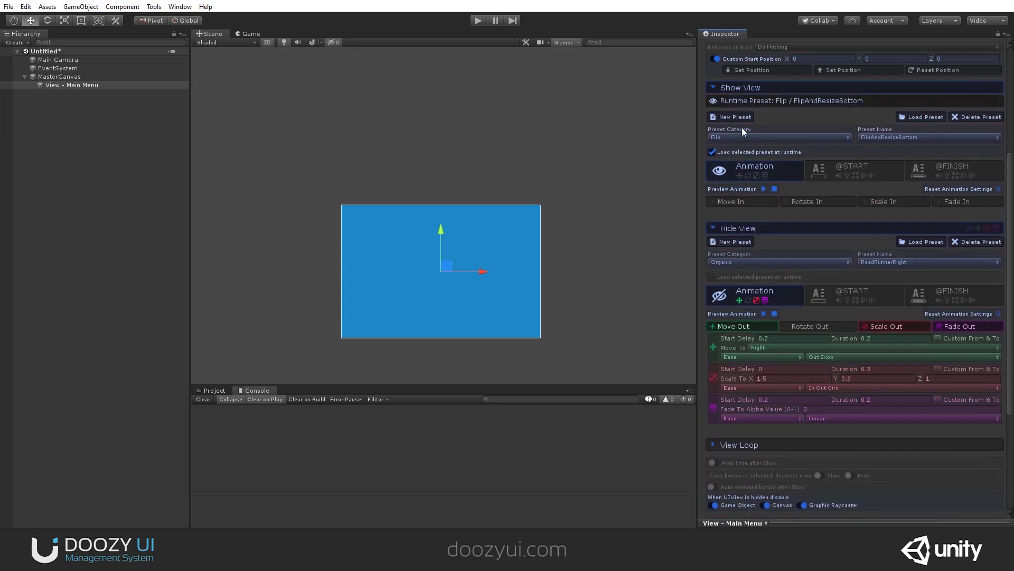
{"action": "left_click", "coordinate": [998, 314]}
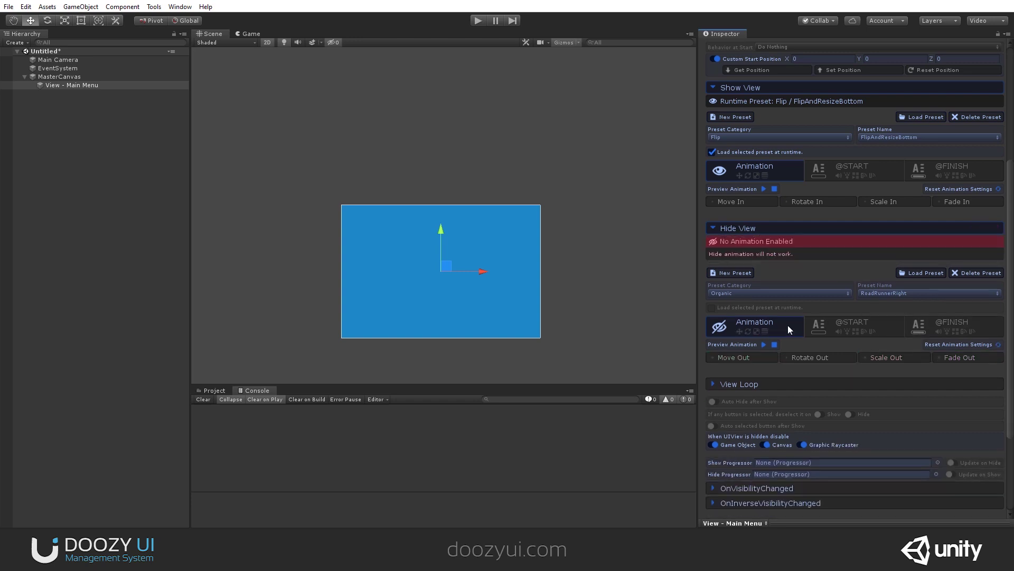
{"action": "left_click", "coordinate": [714, 310]}
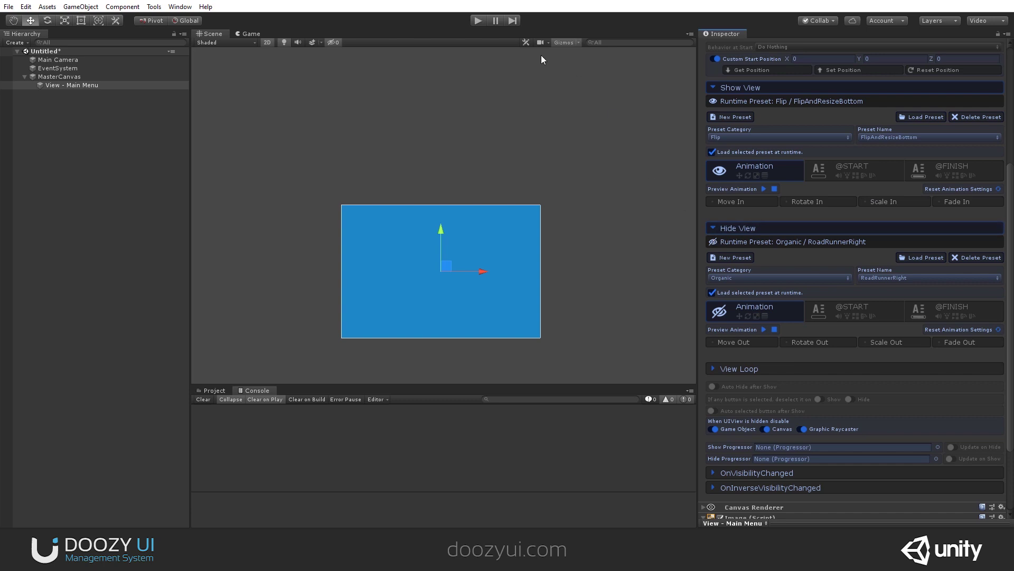
- Check the runtime-loaded presets in play mode, test hiding and showing the view, and exit play mode
{"action": "left_click", "coordinate": [478, 20]}
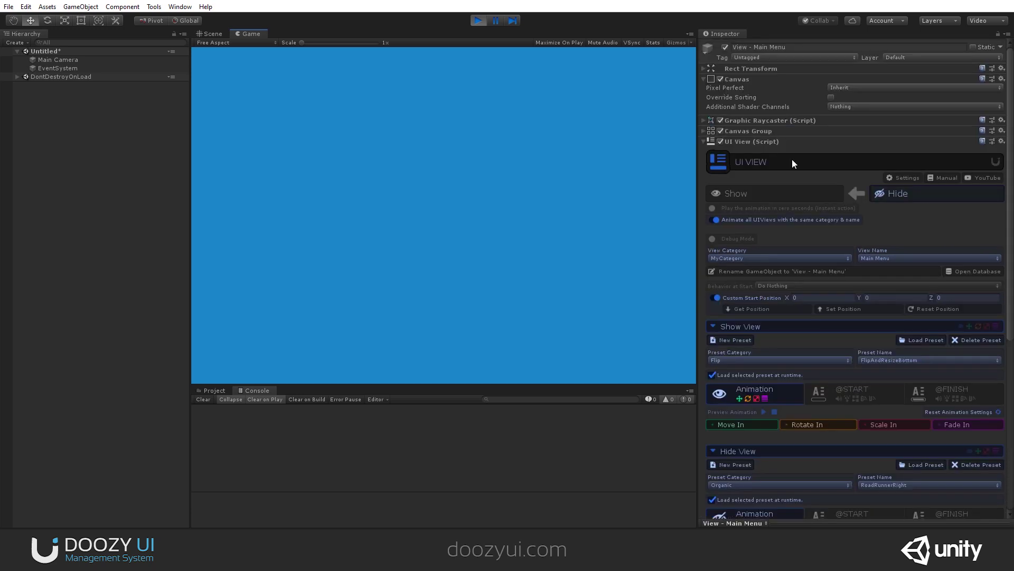
{"action": "scroll", "coordinate": [842, 408], "scroll_direction": "down", "scroll_amount": 10}
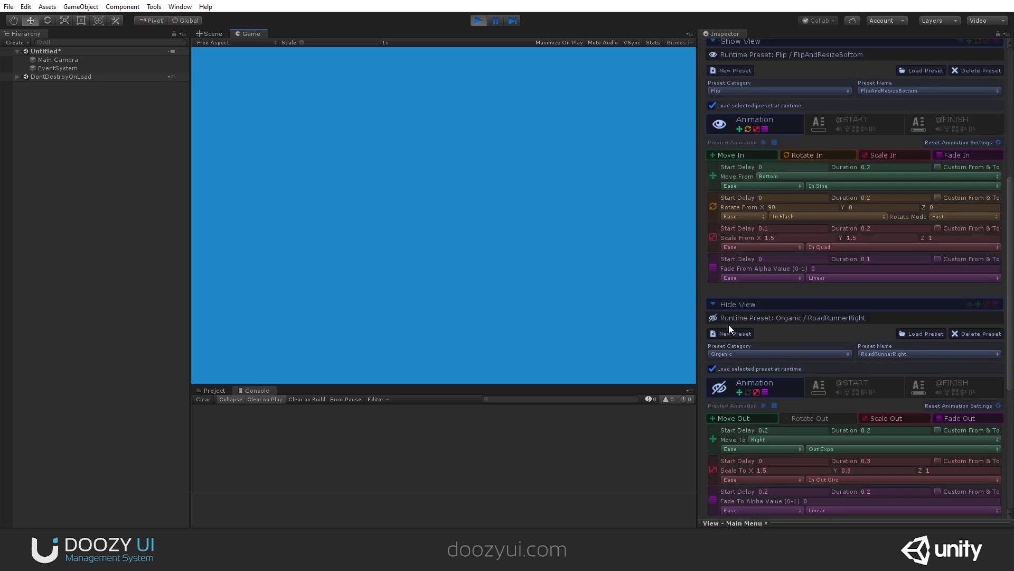
{"action": "scroll", "coordinate": [801, 201], "scroll_direction": "up", "scroll_amount": 10}
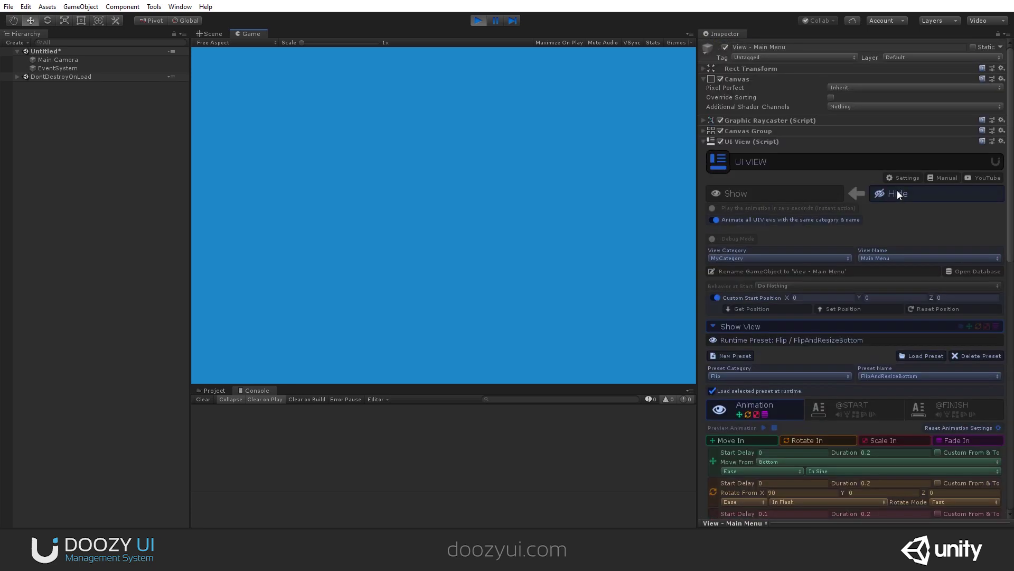
{"action": "left_click", "coordinate": [897, 191]}
{"action": "left_click", "coordinate": [800, 191]}
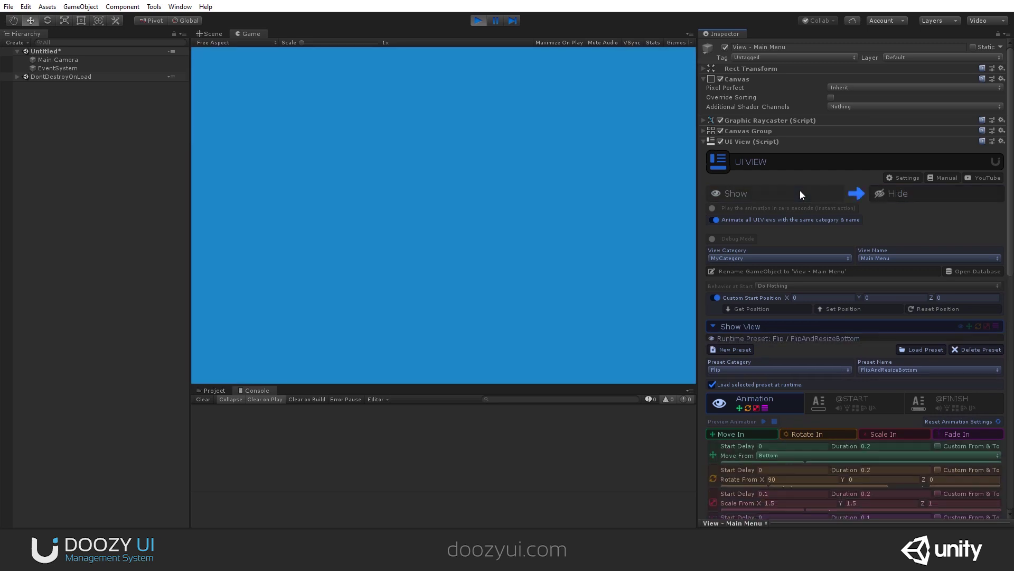
{"action": "left_click", "coordinate": [472, 20]}
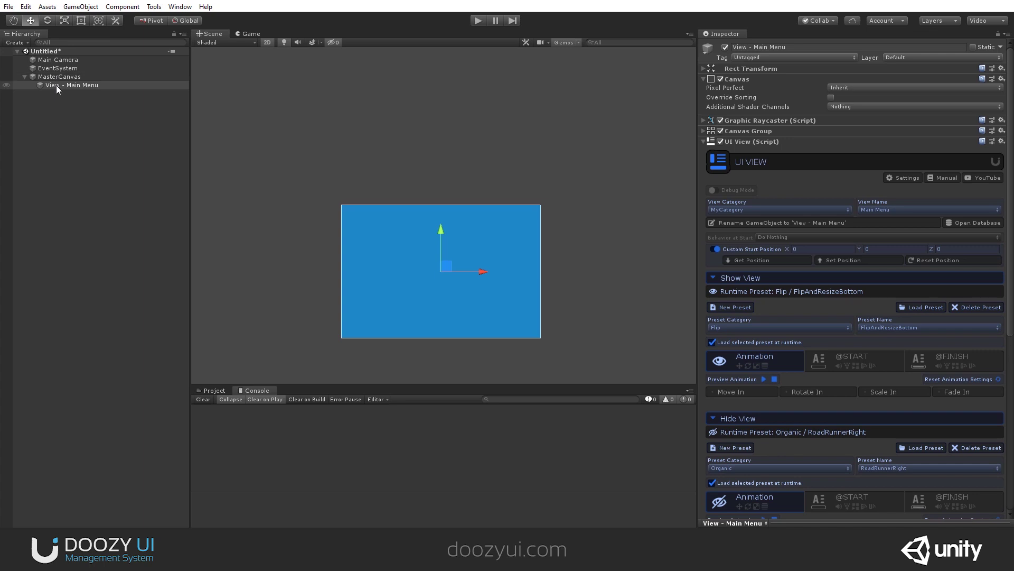
- Anchor View - Main Menu to middle center and set its width and height to 512
{"action": "left_click", "coordinate": [749, 69]}
{"action": "left_click", "coordinate": [720, 93]}
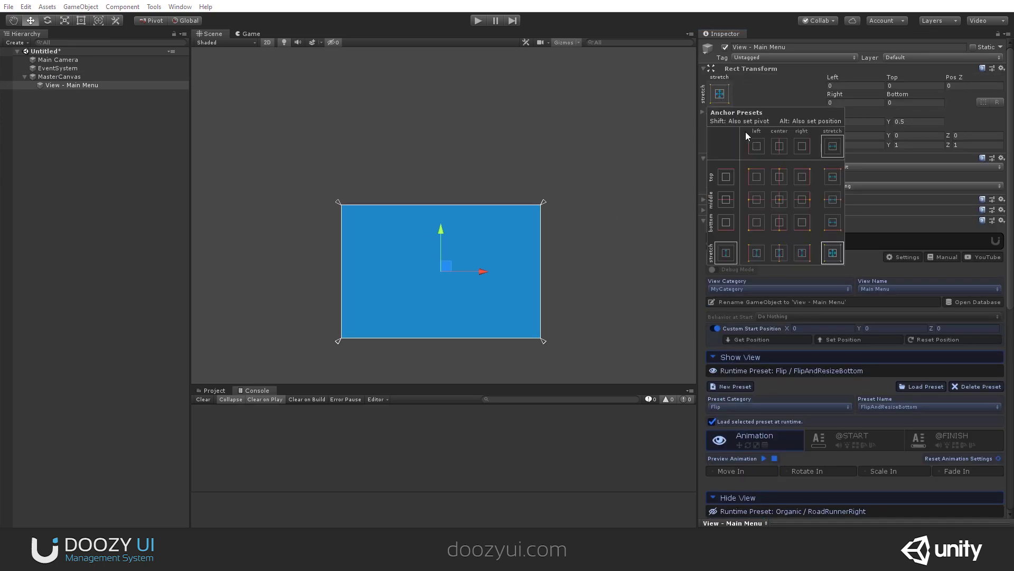
{"action": "left_click", "coordinate": [777, 200]}
{"action": "left_click", "coordinate": [850, 102]}
{"action": "type", "text": "640"}
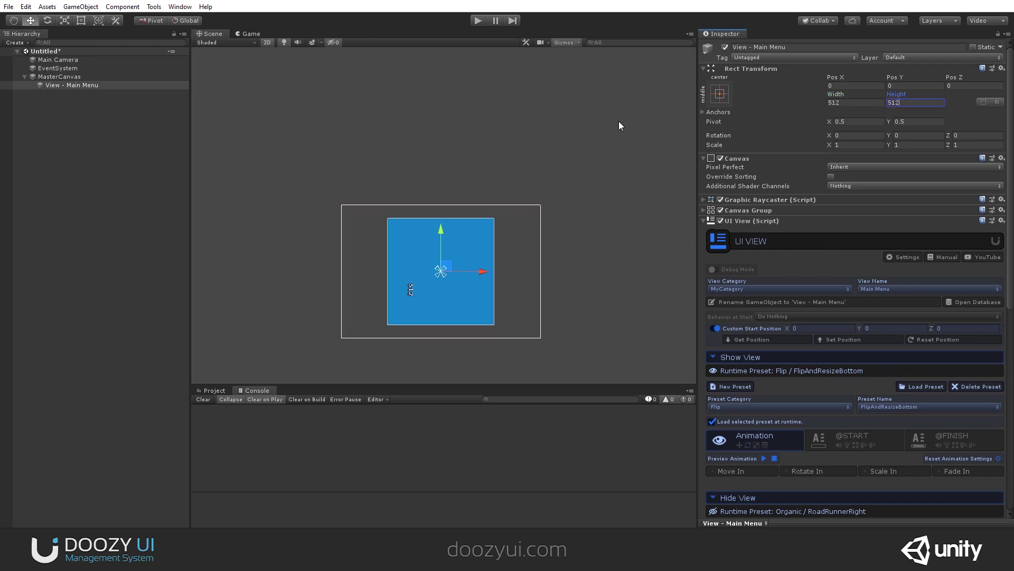
- Test hiding and showing the resized square view twice in play mode, and return to edit mode
{"action": "scroll", "coordinate": [547, 277], "scroll_direction": "up", "scroll_amount": 4}
{"action": "scroll", "coordinate": [809, 388], "scroll_direction": "down", "scroll_amount": 3}
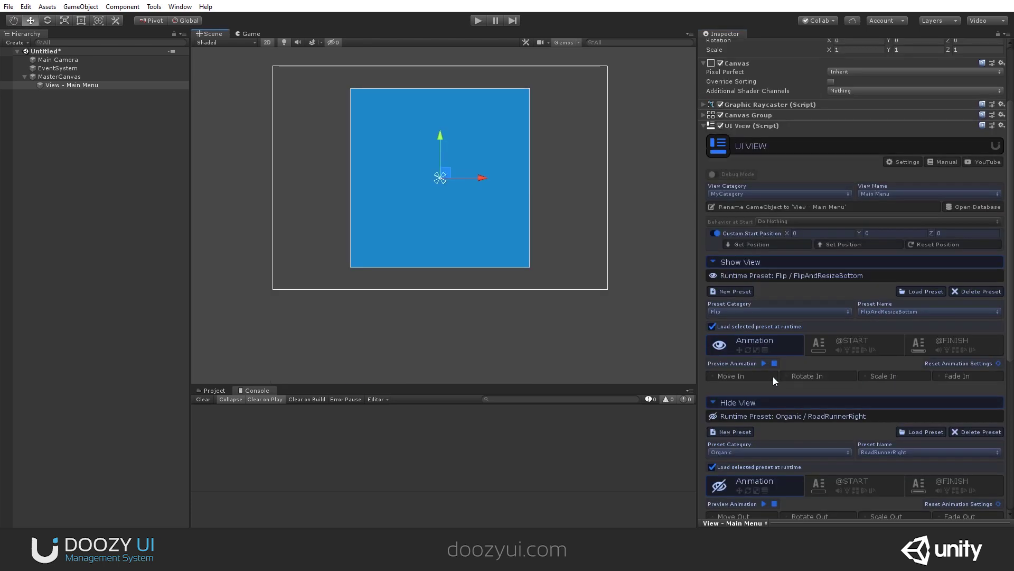
{"action": "key", "text": "ctrl+p"}
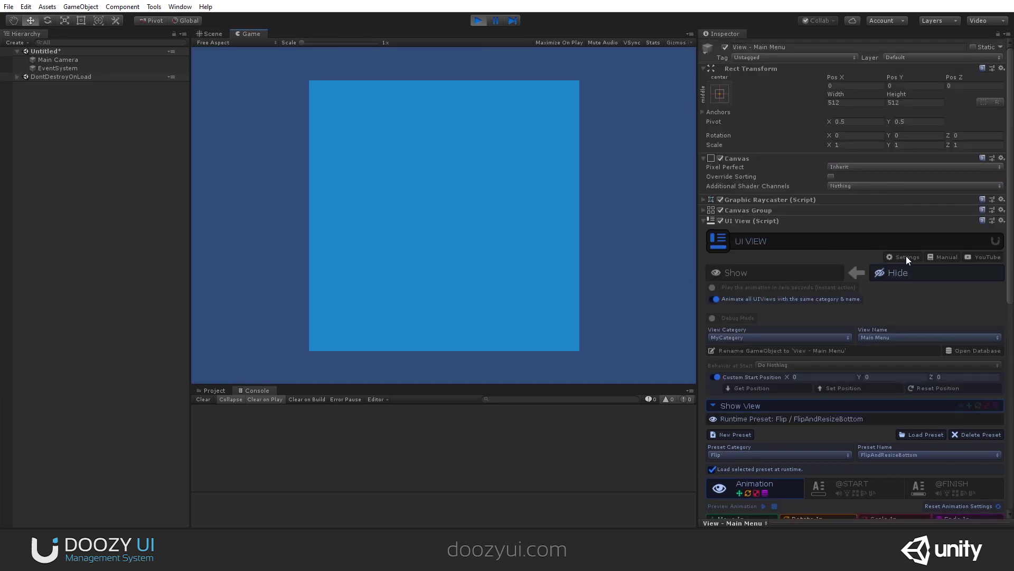
{"action": "left_click", "coordinate": [912, 271]}
{"action": "left_click", "coordinate": [813, 274]}
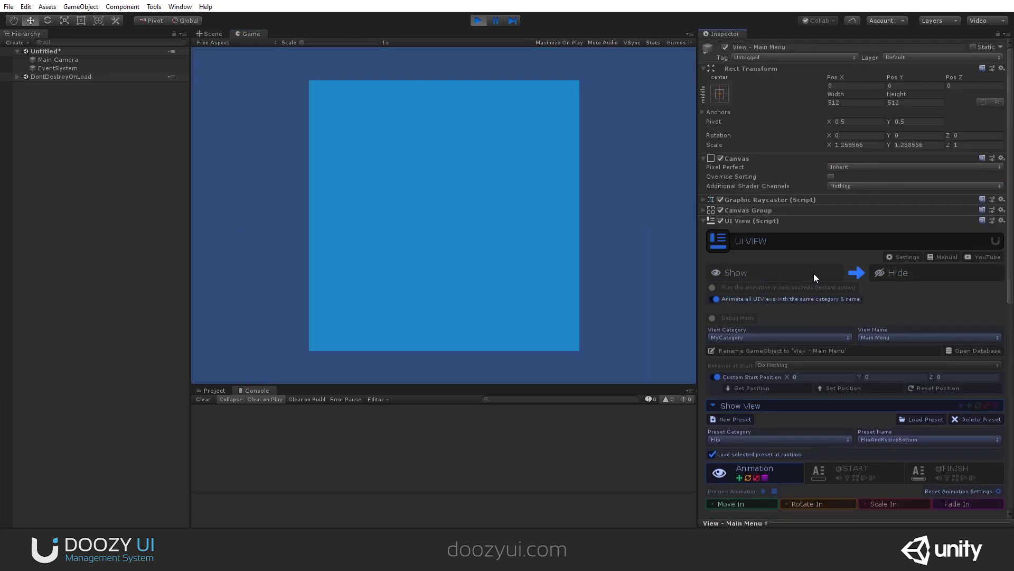
{"action": "left_click", "coordinate": [896, 275]}
{"action": "left_click", "coordinate": [793, 275]}
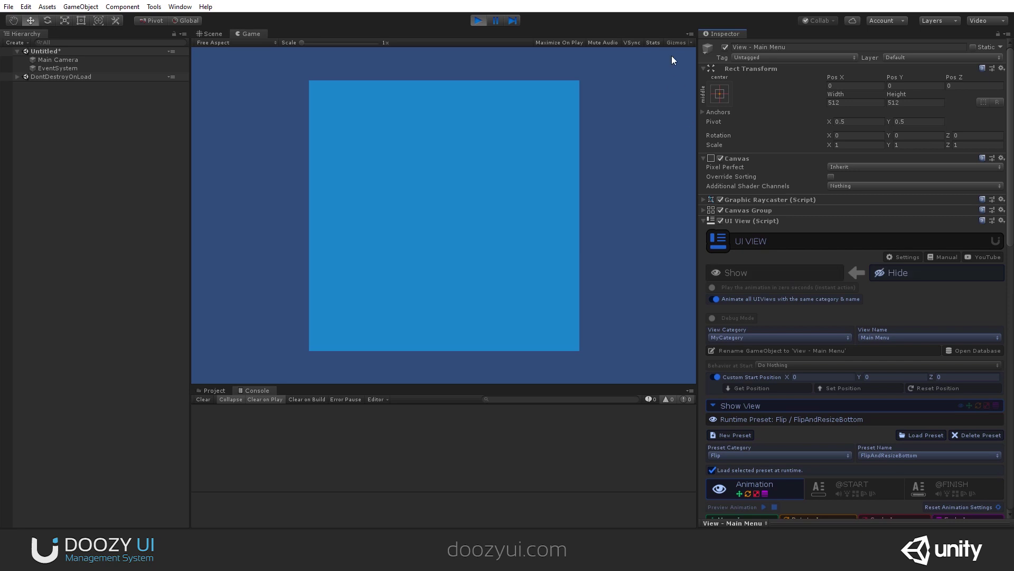
{"action": "left_click", "coordinate": [478, 20]}
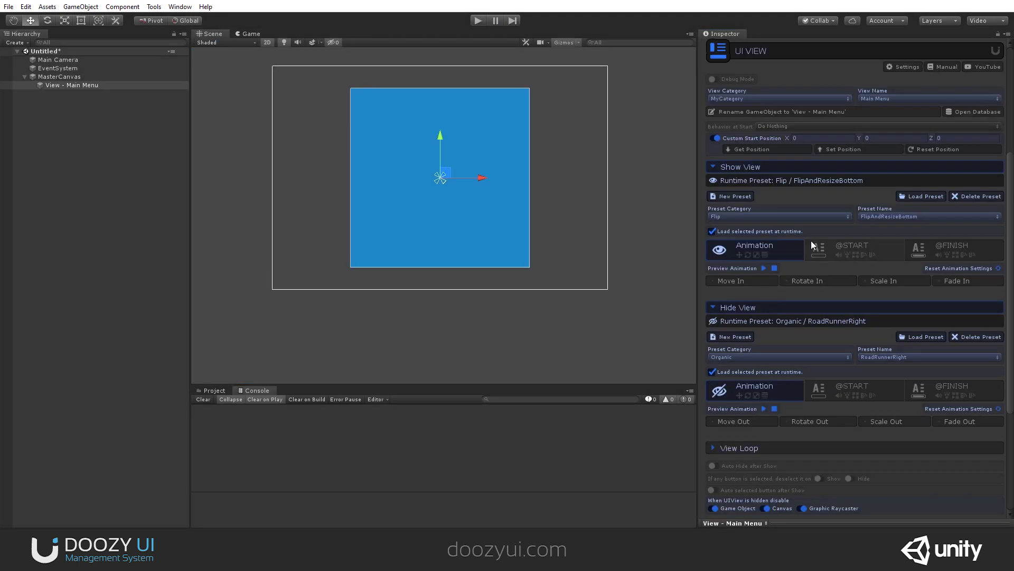
{"action": "left_click", "coordinate": [852, 246]}
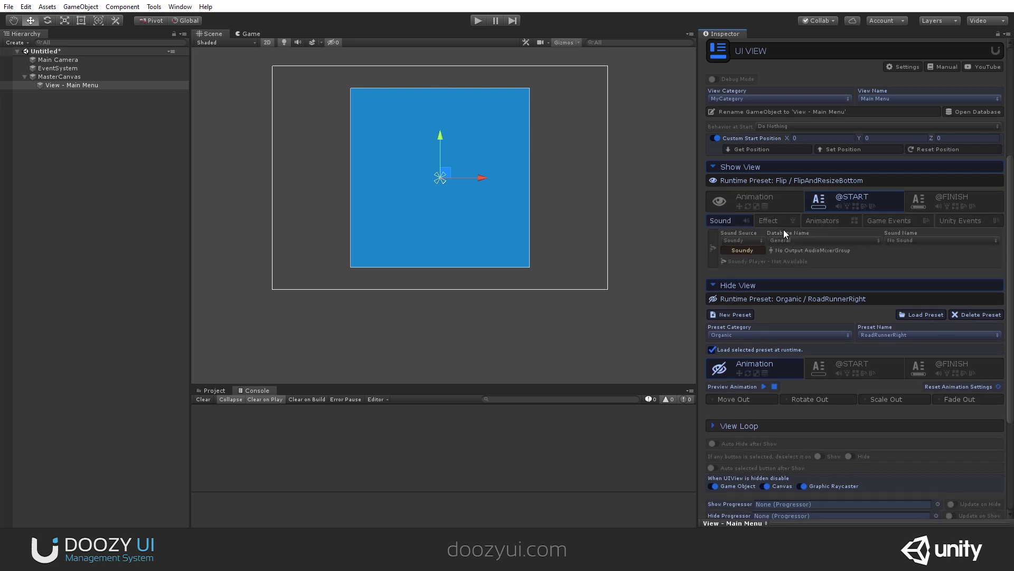
{"action": "left_click", "coordinate": [772, 220]}
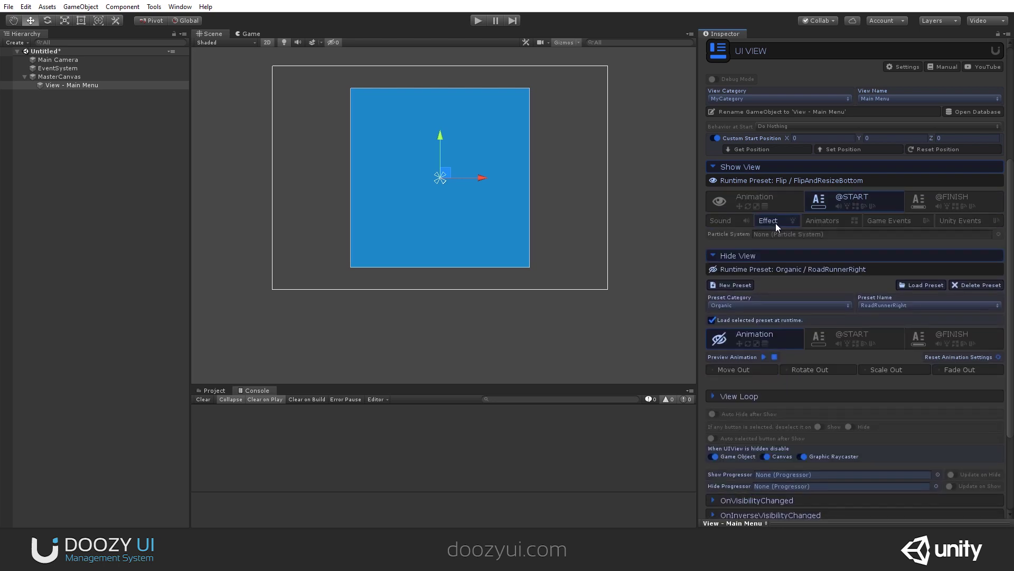
{"action": "left_click", "coordinate": [830, 222]}
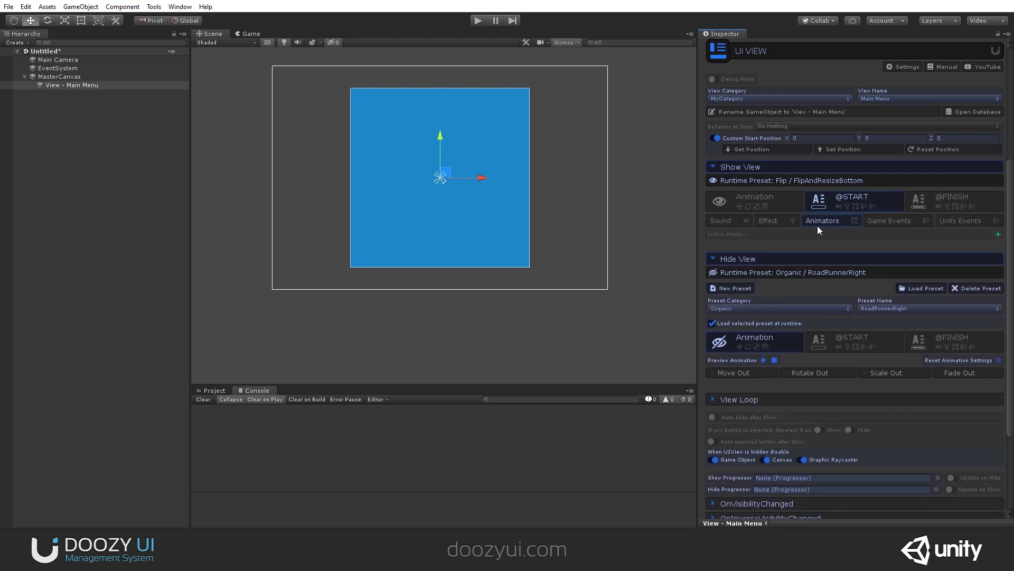
{"action": "left_click", "coordinate": [901, 226]}
{"action": "left_click", "coordinate": [953, 220]}
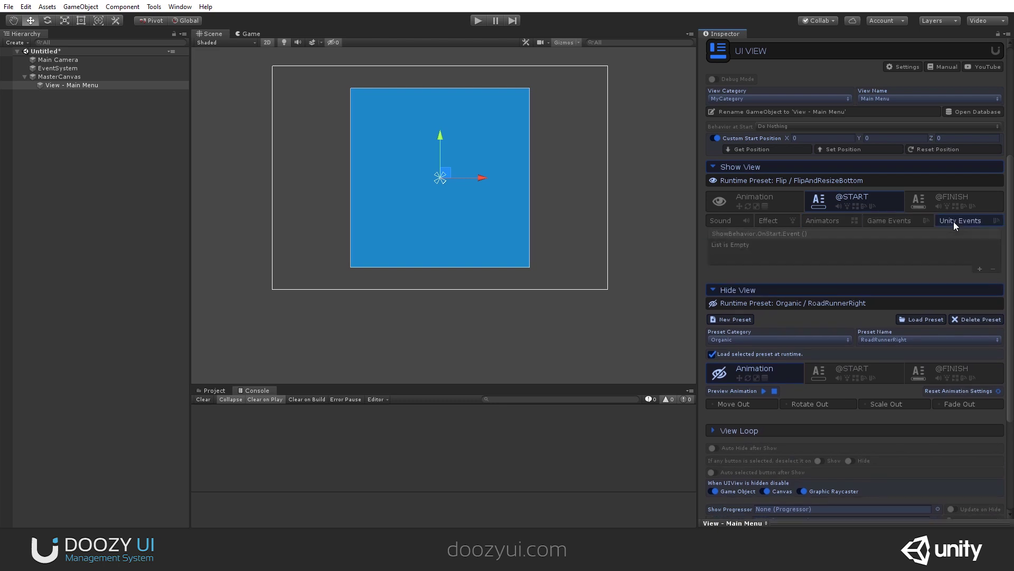
{"action": "left_click", "coordinate": [941, 197]}
{"action": "left_click", "coordinate": [861, 201]}
{"action": "left_click", "coordinate": [806, 167]}
{"action": "left_click", "coordinate": [749, 197]}
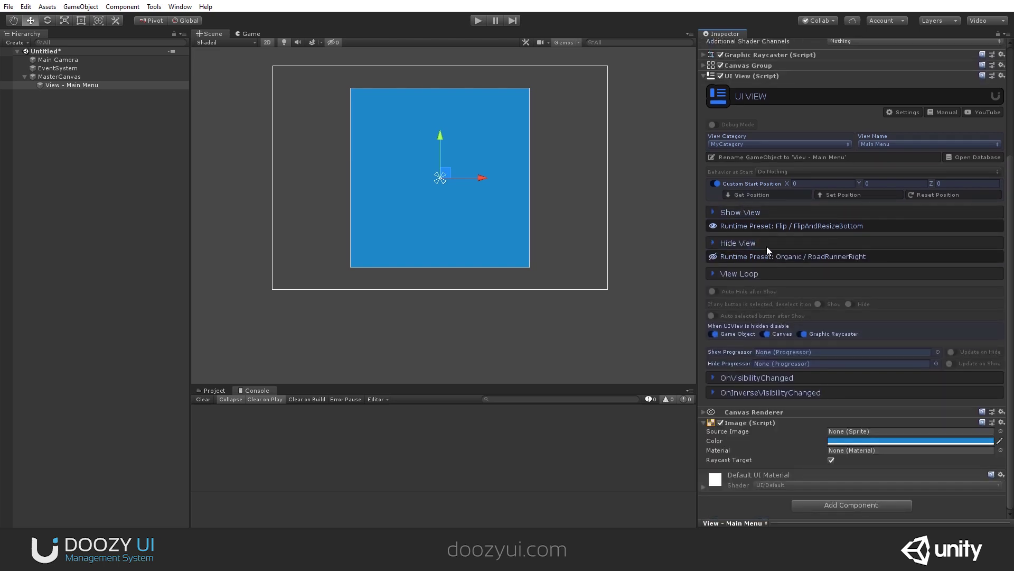
{"action": "left_click", "coordinate": [766, 244]}
{"action": "left_click", "coordinate": [757, 210]}
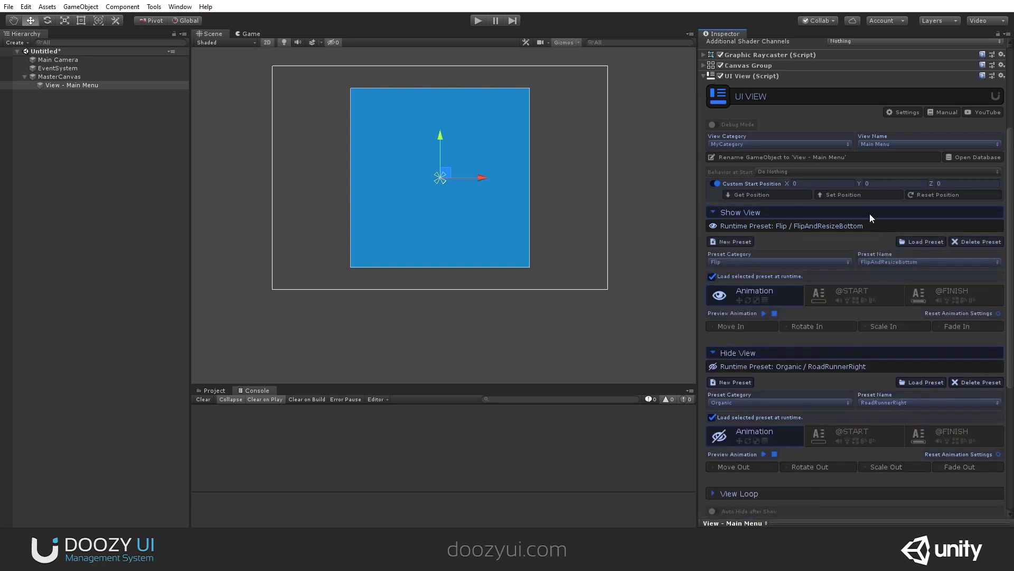
{"action": "left_click", "coordinate": [852, 244]}
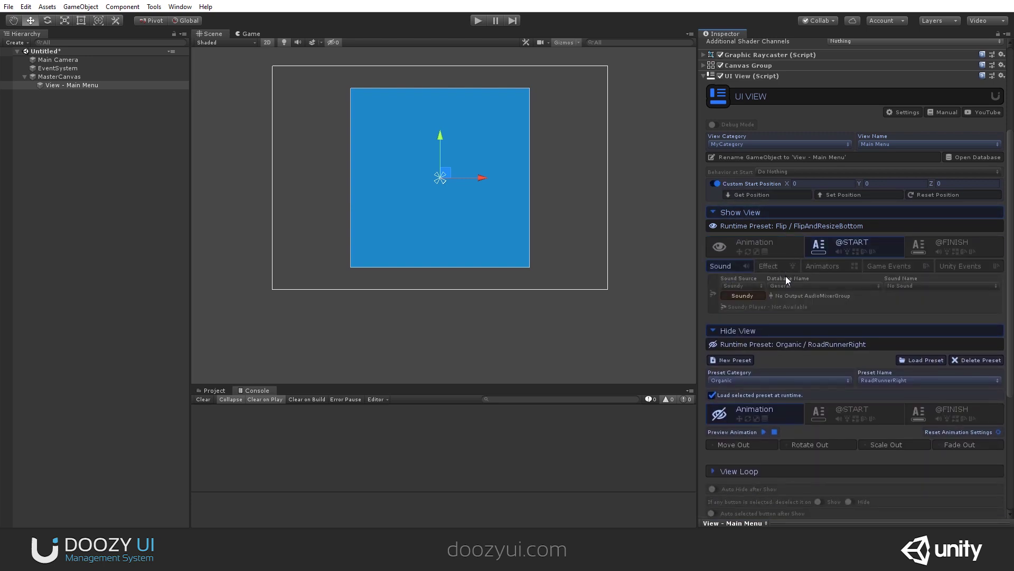
{"action": "left_click", "coordinate": [795, 286]}
{"action": "left_click", "coordinate": [816, 332]}
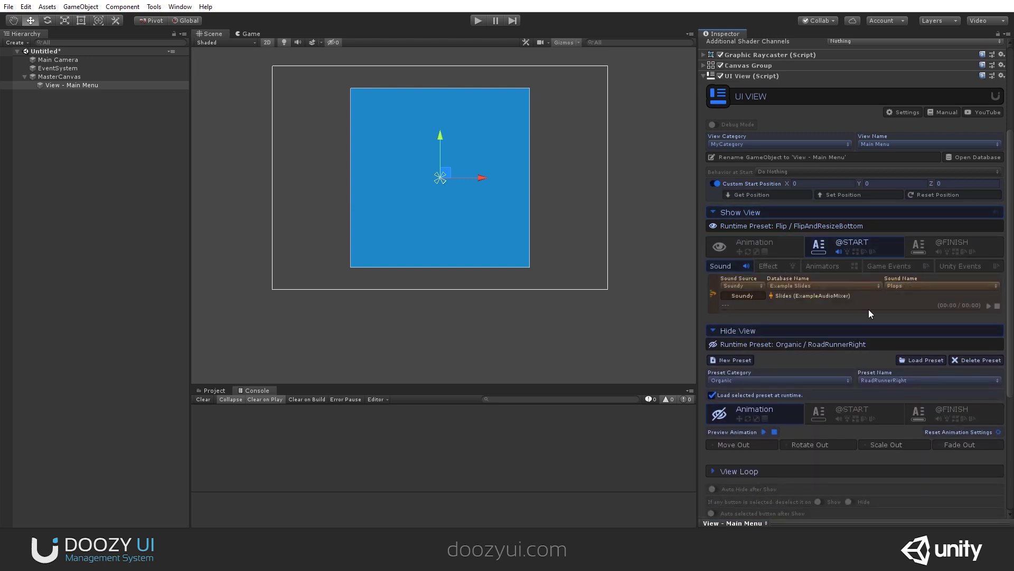
{"action": "left_click", "coordinate": [894, 287]}
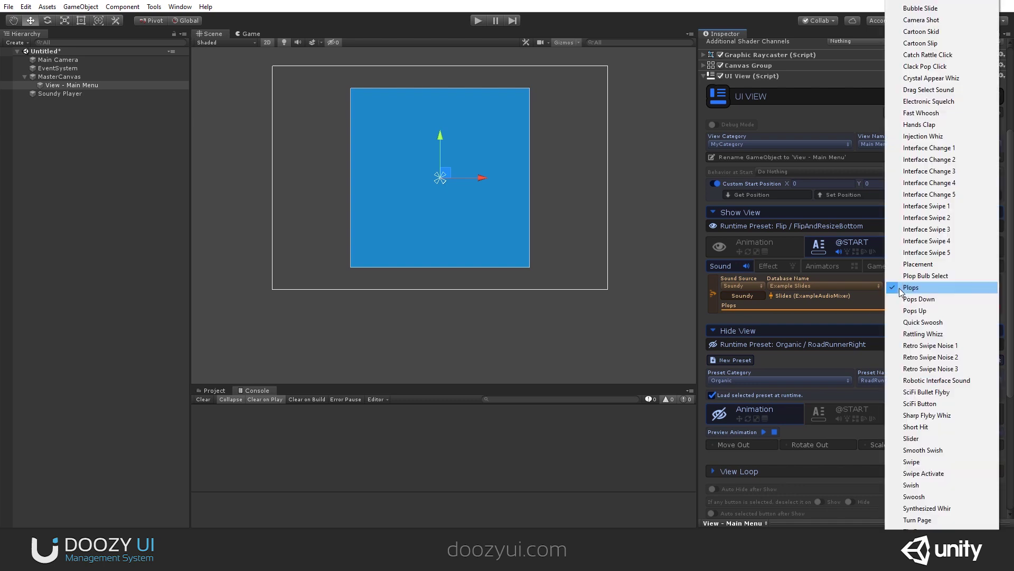
{"action": "left_click", "coordinate": [933, 311]}
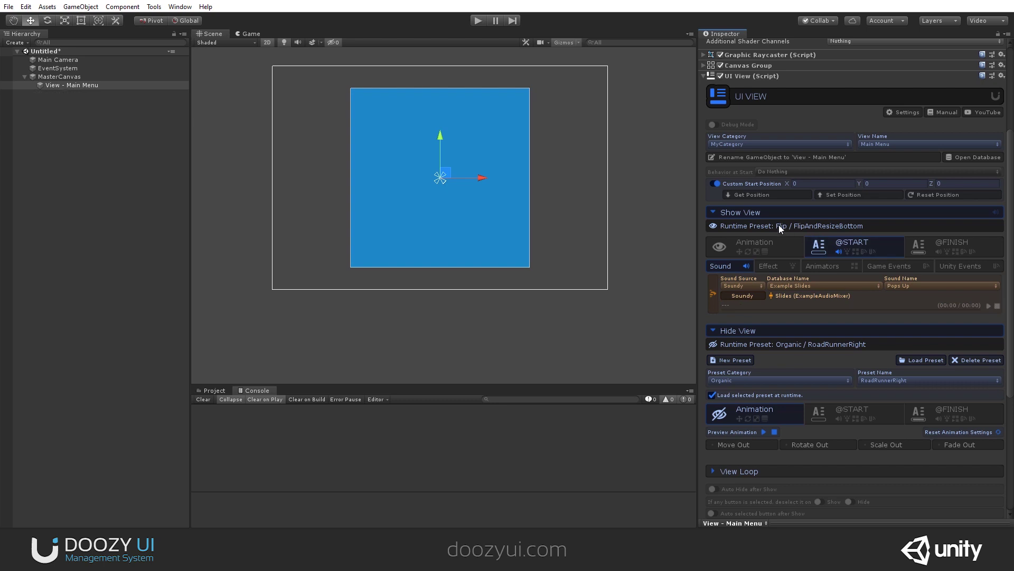
{"action": "left_click", "coordinate": [750, 211]}
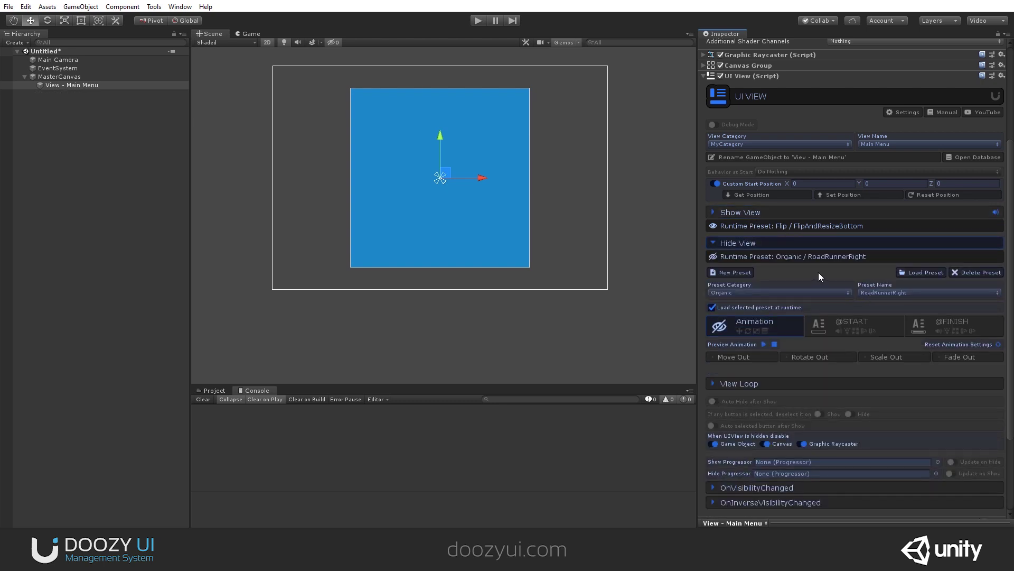
{"action": "left_click", "coordinate": [840, 324]}
{"action": "left_click", "coordinate": [919, 319]}
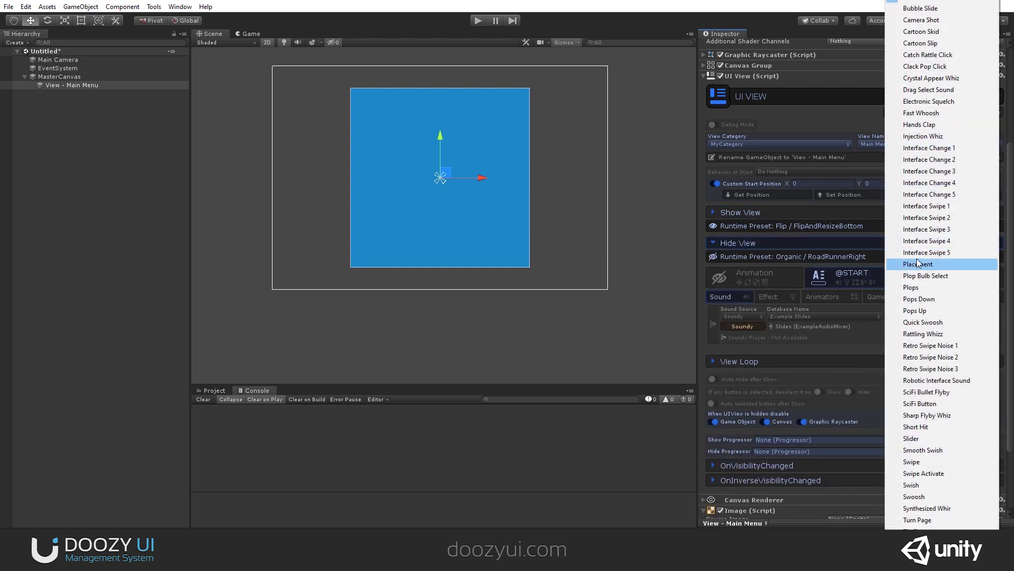
{"action": "left_click", "coordinate": [921, 299]}
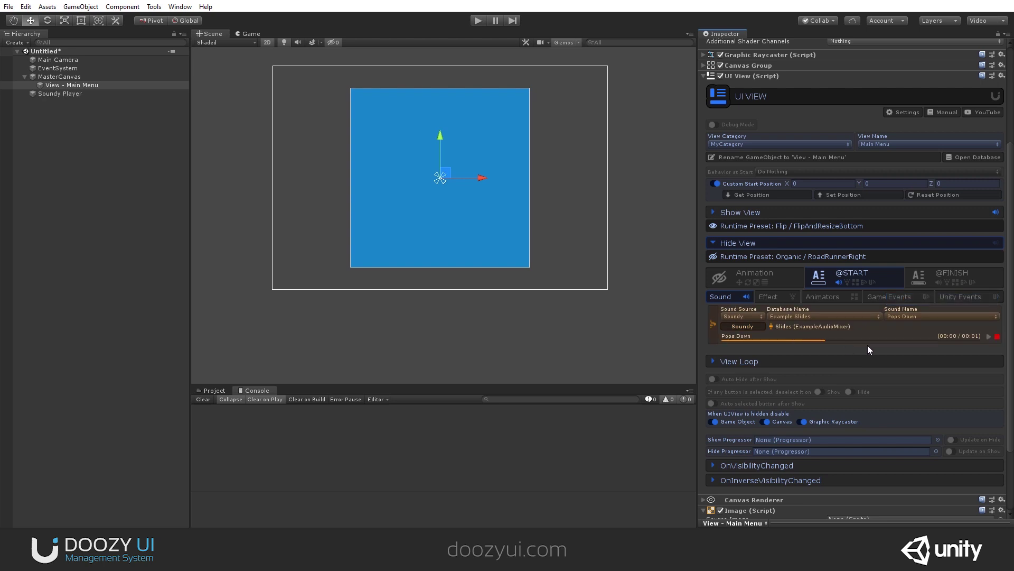
- Test hiding and showing the view with its start sounds twice in play mode, and return to edit mode
{"action": "left_click", "coordinate": [766, 243]}
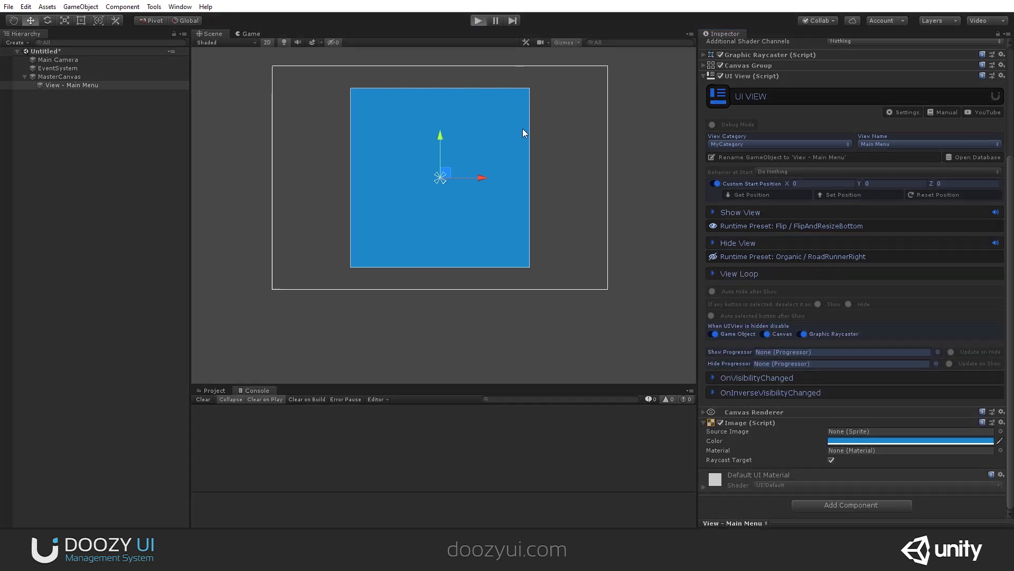
{"action": "key", "text": "ctrl+p"}
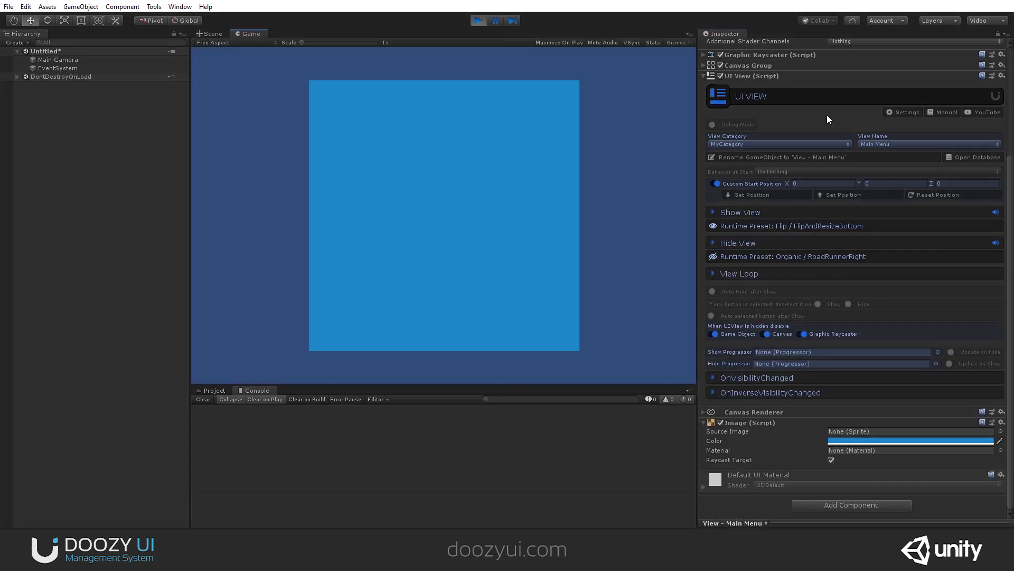
{"action": "left_click", "coordinate": [918, 275]}
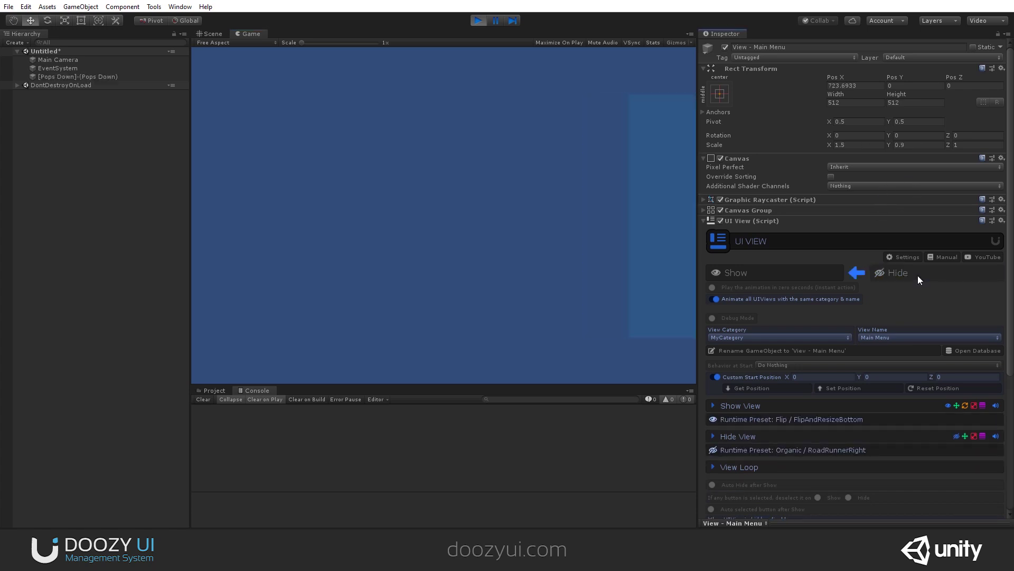
{"action": "left_click", "coordinate": [826, 273]}
{"action": "left_click", "coordinate": [896, 277]}
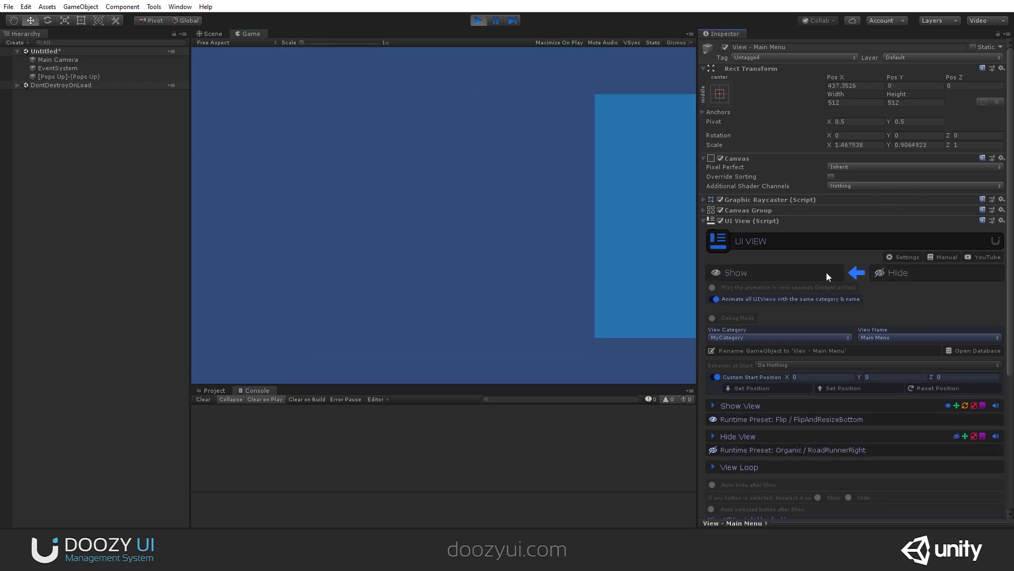
{"action": "left_click", "coordinate": [826, 273]}
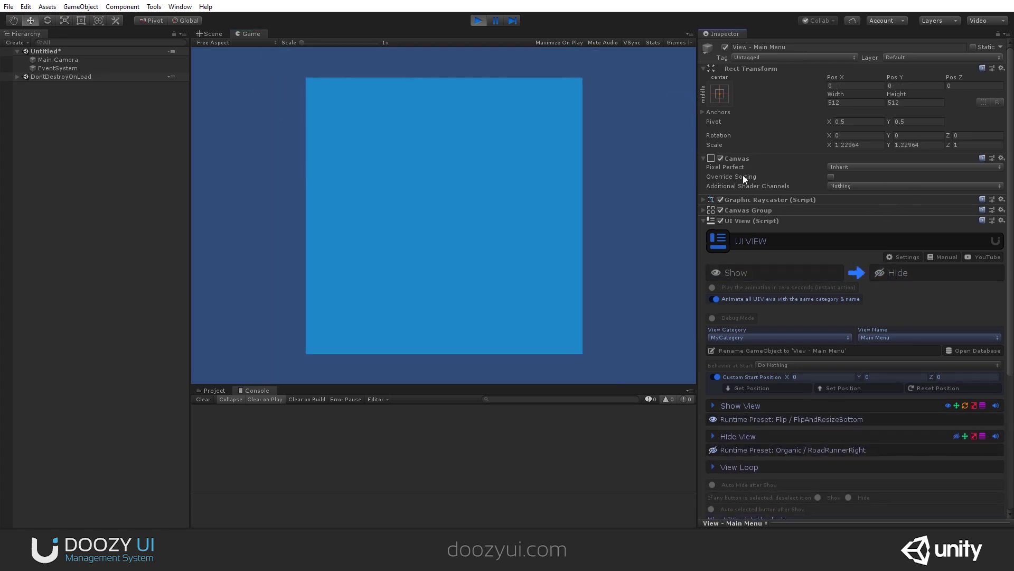
{"action": "left_click", "coordinate": [479, 21]}
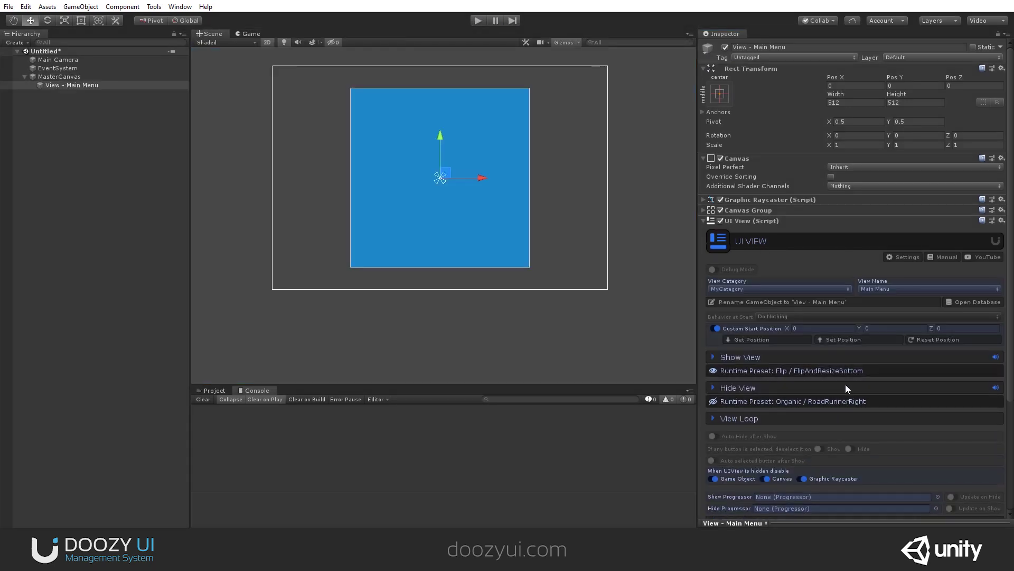
{"action": "left_click", "coordinate": [833, 355]}
{"action": "scroll", "coordinate": [838, 274], "scroll_direction": "down", "scroll_amount": 5}
{"action": "left_click", "coordinate": [848, 180]}
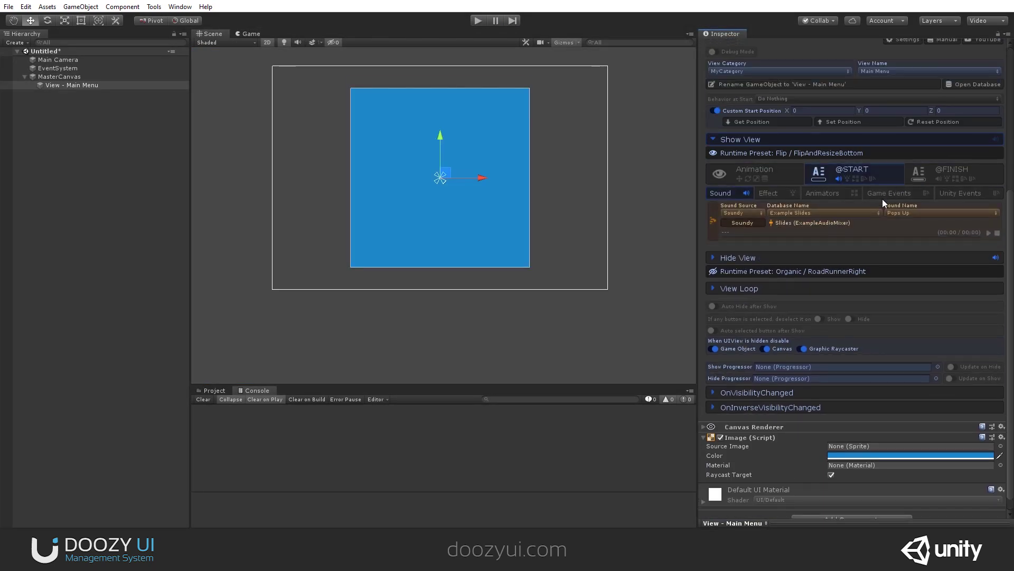
{"action": "left_click", "coordinate": [934, 213]}
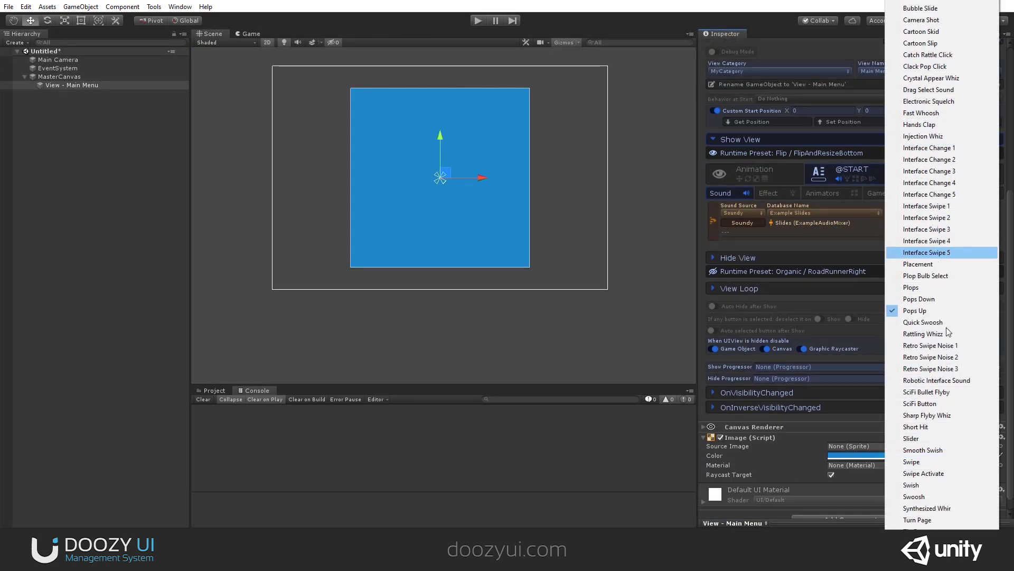
{"action": "left_click", "coordinate": [936, 448]}
{"action": "left_click", "coordinate": [763, 139]}
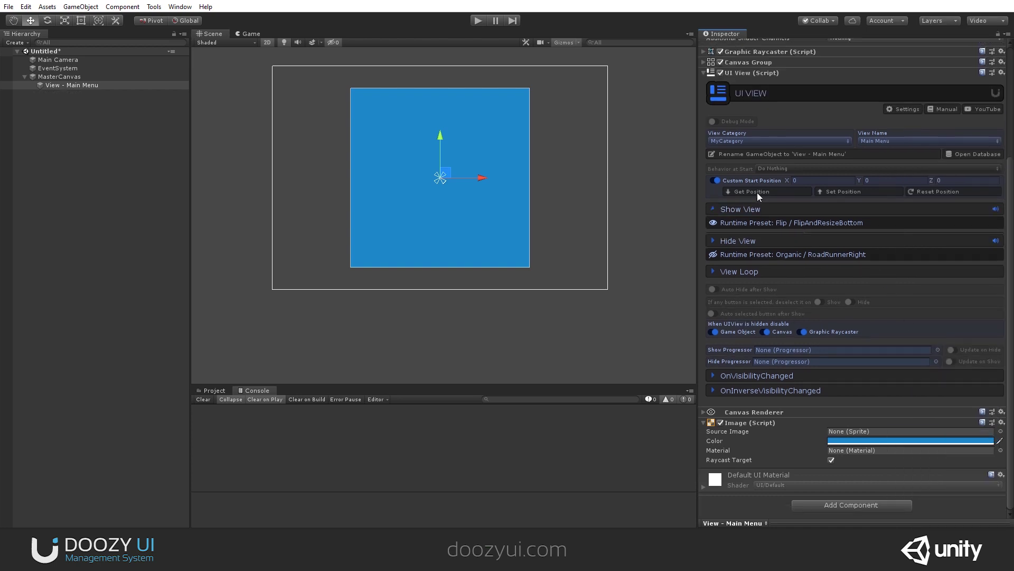
{"action": "left_click", "coordinate": [767, 261]}
{"action": "scroll", "coordinate": [872, 240], "scroll_direction": "down", "scroll_amount": 4}
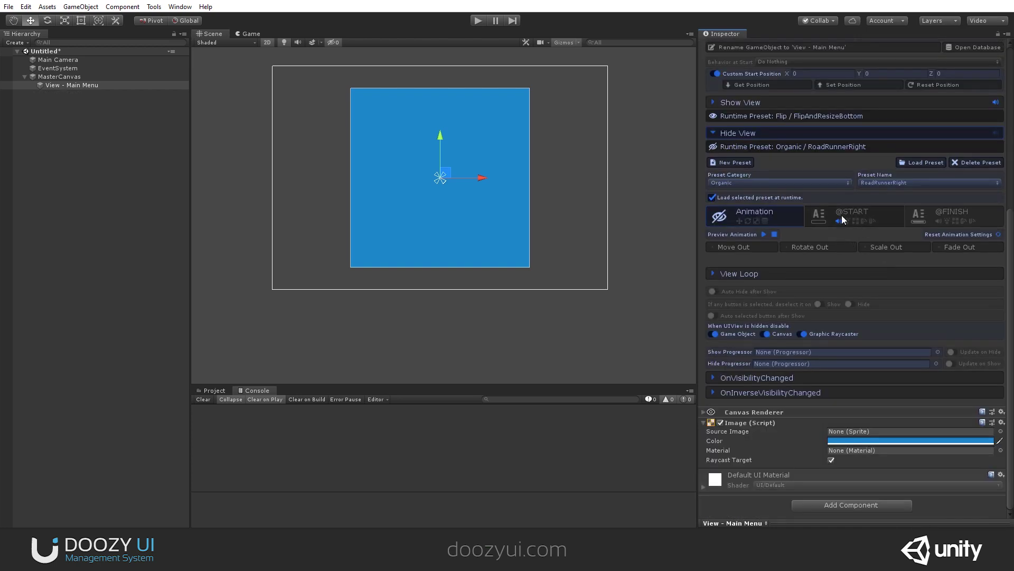
{"action": "left_click", "coordinate": [842, 214]}
{"action": "left_click", "coordinate": [895, 243]}
{"action": "left_click", "coordinate": [916, 350]}
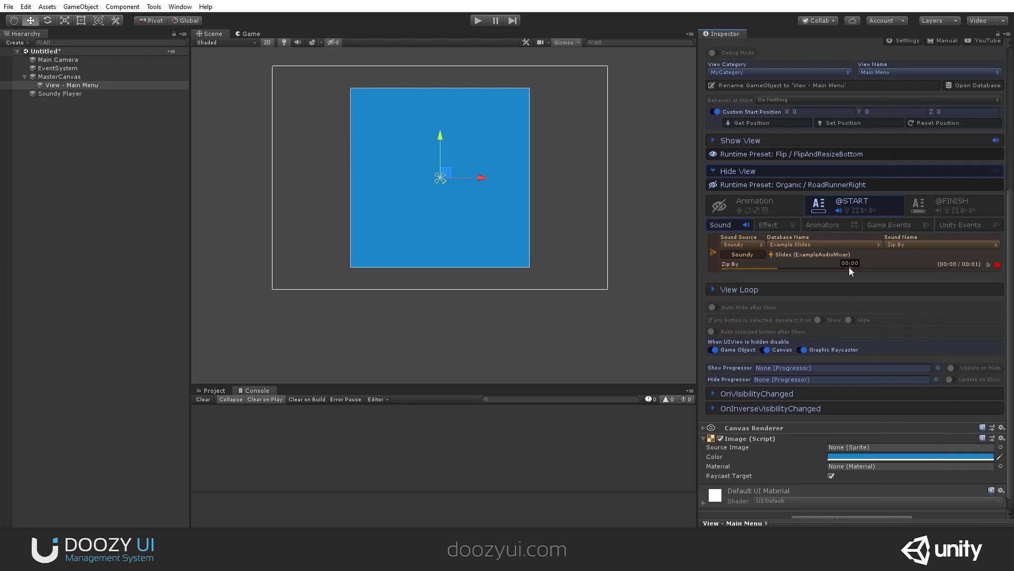
{"action": "left_click", "coordinate": [940, 244]}
{"action": "left_click", "coordinate": [929, 450]}
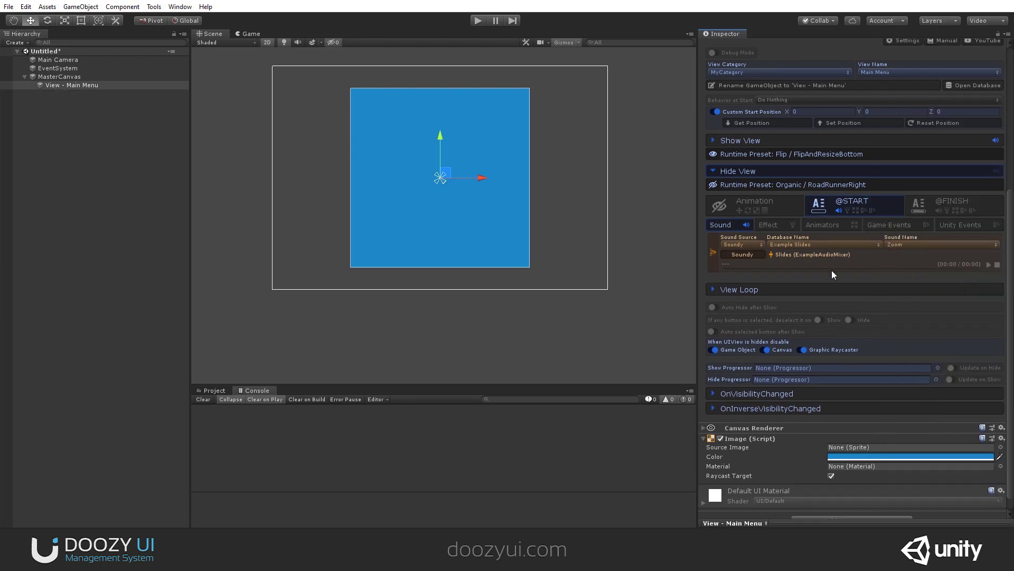
{"action": "left_click", "coordinate": [782, 170]}
- Test the view's hide and show animations with the new start sounds in play mode, and return to edit mode
{"action": "left_click", "coordinate": [477, 20]}
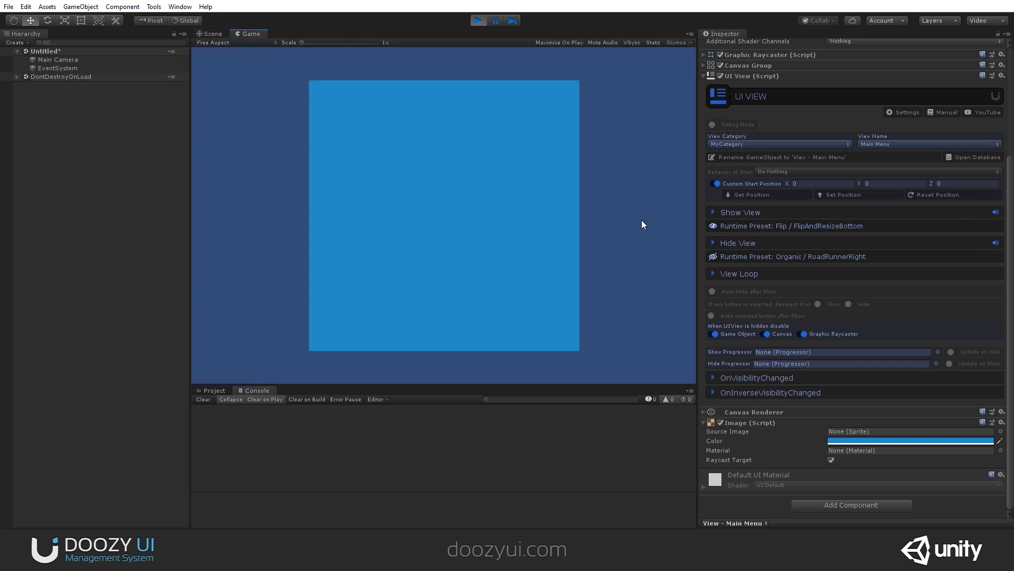
{"action": "left_click", "coordinate": [838, 274]}
{"action": "left_click", "coordinate": [819, 275]}
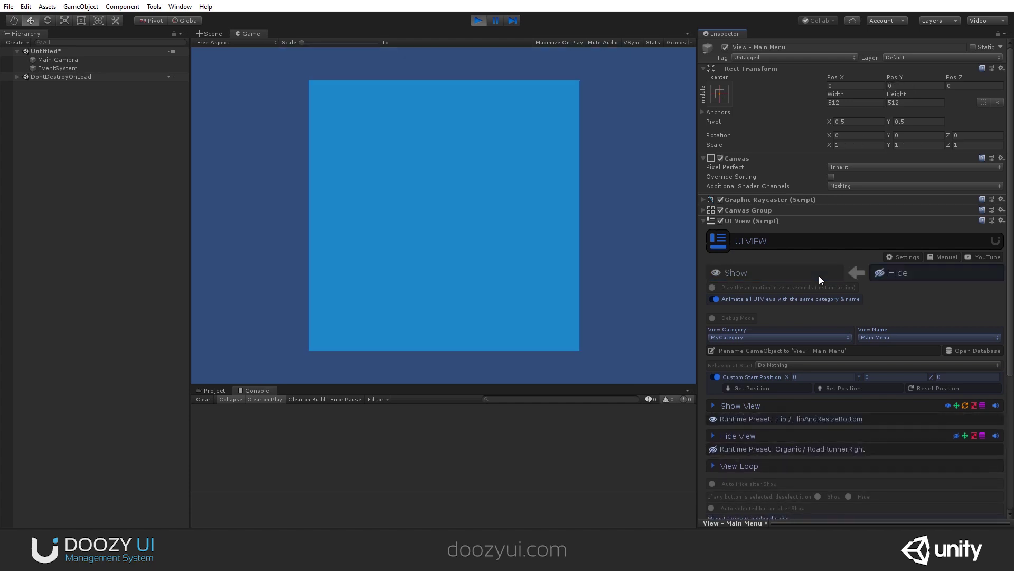
{"action": "left_click", "coordinate": [896, 271]}
{"action": "left_click", "coordinate": [794, 274]}
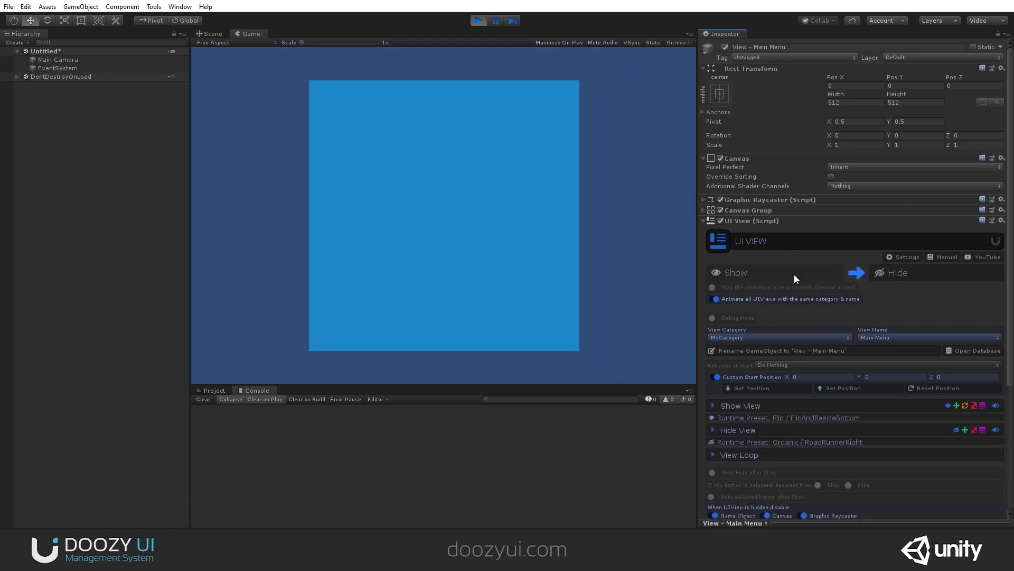
{"action": "left_click", "coordinate": [478, 21]}
- Change the Show View's animation preset to DropAndGrow in the Scale category
{"action": "left_click", "coordinate": [769, 355]}
{"action": "scroll", "coordinate": [872, 328], "scroll_direction": "down", "scroll_amount": 5}
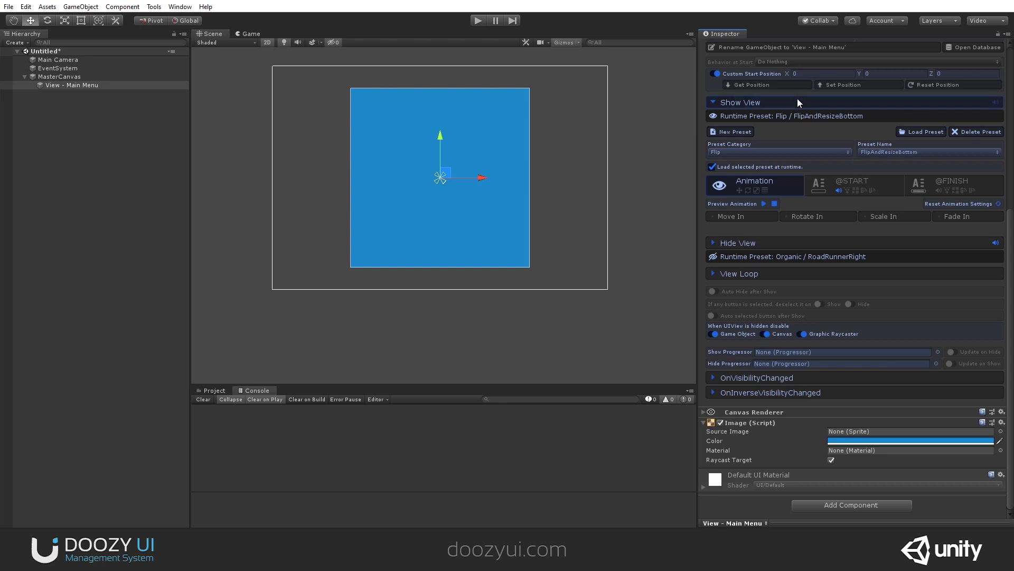
{"action": "left_click", "coordinate": [878, 152]}
{"action": "left_click", "coordinate": [823, 156]}
{"action": "left_click", "coordinate": [801, 153]}
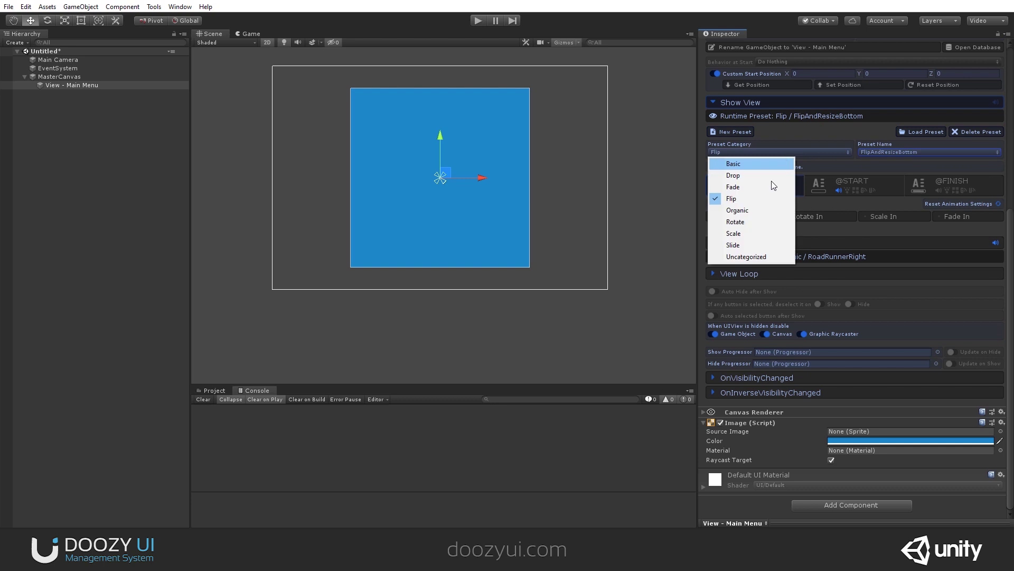
{"action": "left_click", "coordinate": [781, 233]}
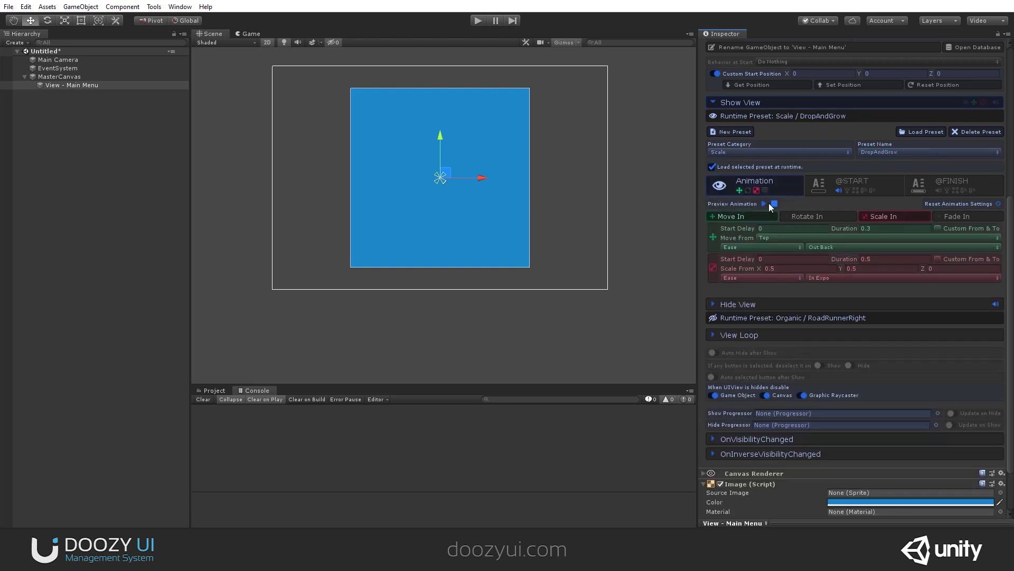
- Turn off loading the Show View's selected preset at runtime, and preview its show animation
{"action": "left_click", "coordinate": [763, 204]}
{"action": "left_click", "coordinate": [737, 103]}
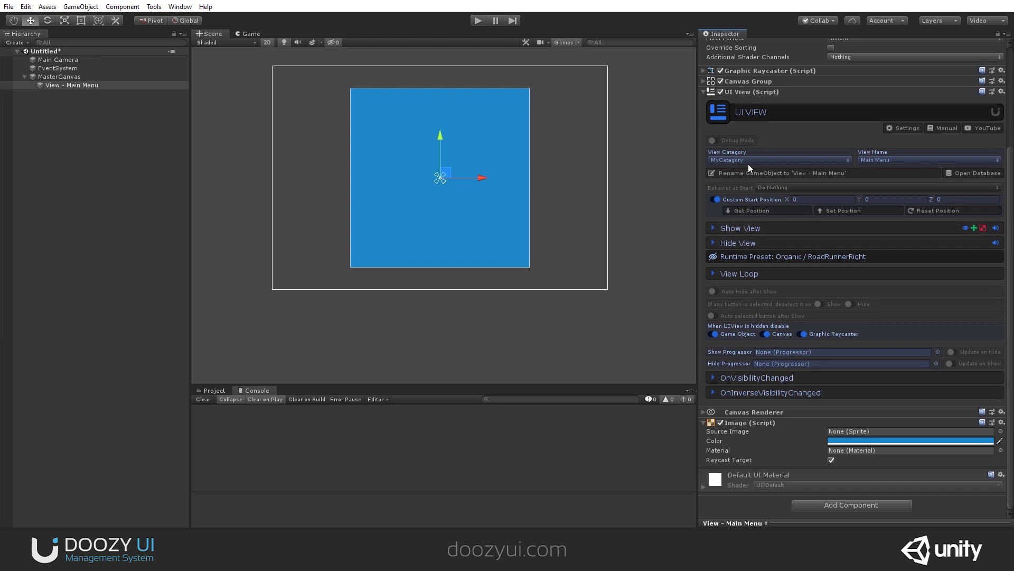
{"action": "left_click", "coordinate": [744, 228]}
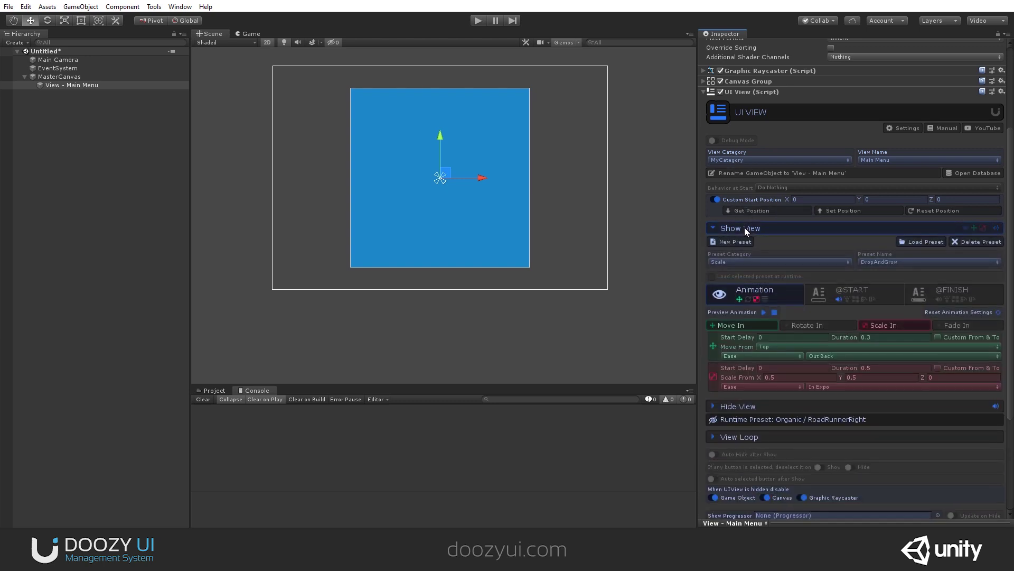
{"action": "left_click", "coordinate": [764, 314]}
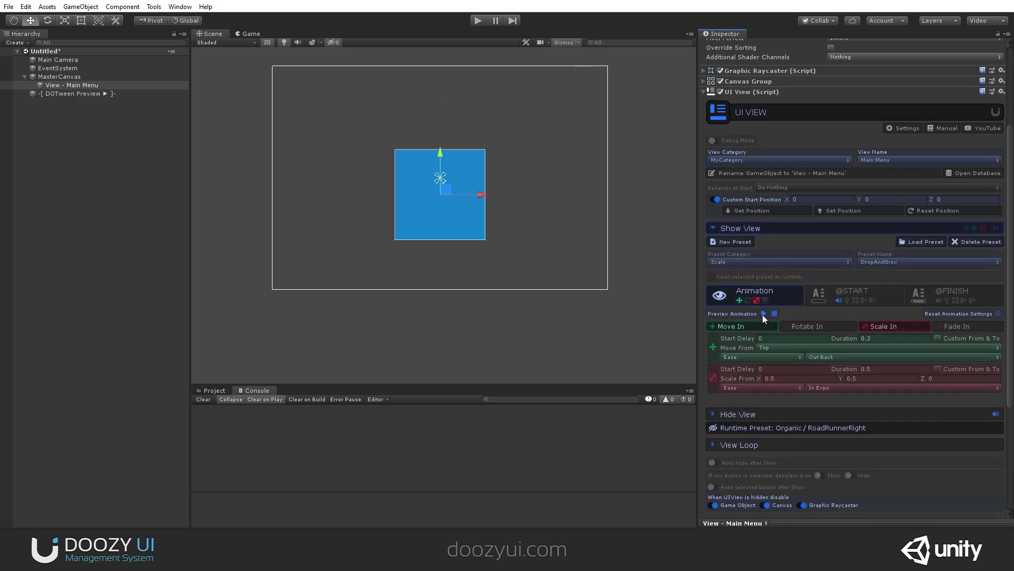
{"action": "left_click", "coordinate": [763, 314]}
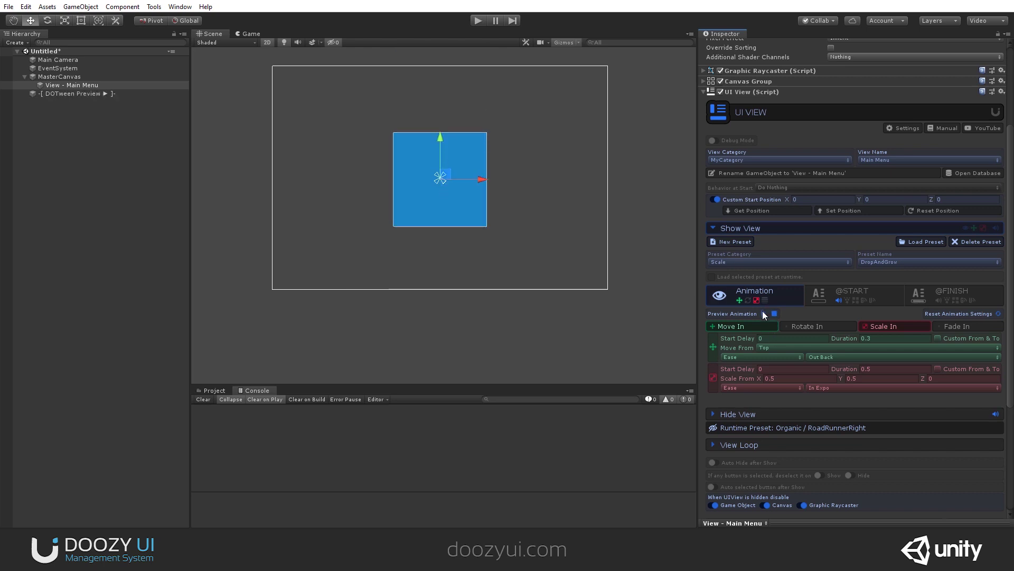
- Try Bottom as the Move From direction of the Show View's Move In animation and preview it
{"action": "left_click", "coordinate": [784, 348]}
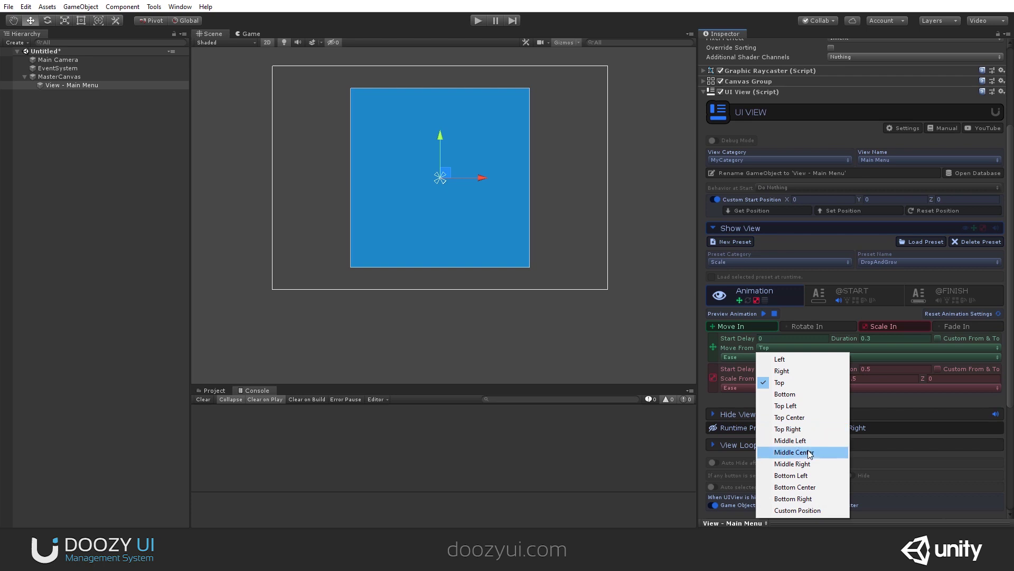
{"action": "left_click", "coordinate": [807, 394]}
{"action": "left_click", "coordinate": [764, 315]}
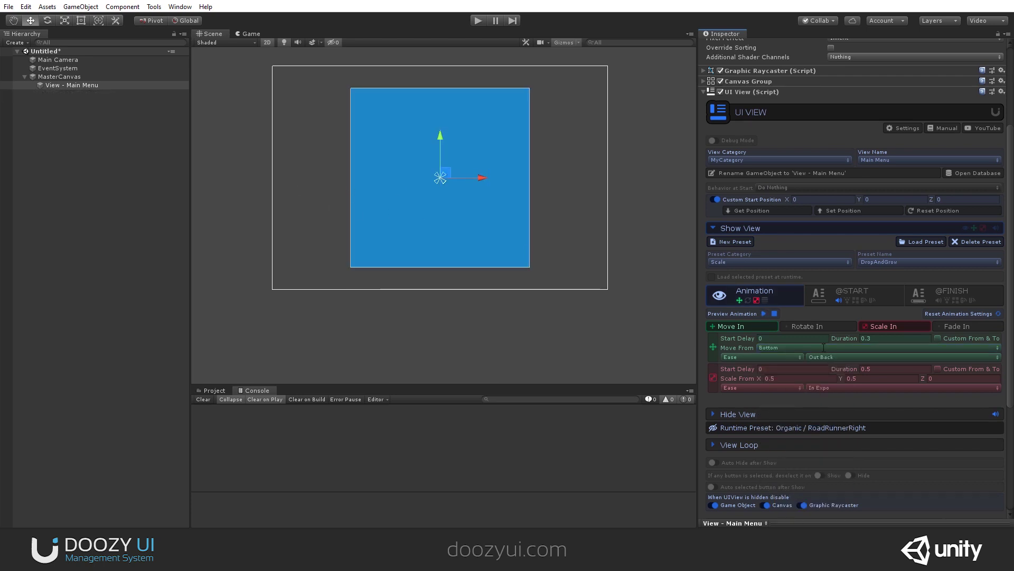
- Set the Show View's Move In animation to come from the Left with a duration of 0.6, previewing each change
{"action": "left_click", "coordinate": [816, 347]}
{"action": "left_click", "coordinate": [794, 358]}
{"action": "left_click", "coordinate": [764, 314]}
{"action": "left_click", "coordinate": [896, 338]}
{"action": "type", "text": "0.6"}
{"action": "left_click", "coordinate": [764, 313]}
- Turn off loading the Hide View's selected preset at runtime
{"action": "scroll", "coordinate": [755, 352], "scroll_direction": "down", "scroll_amount": 5}
{"action": "scroll", "coordinate": [807, 238], "scroll_direction": "up", "scroll_amount": 3}
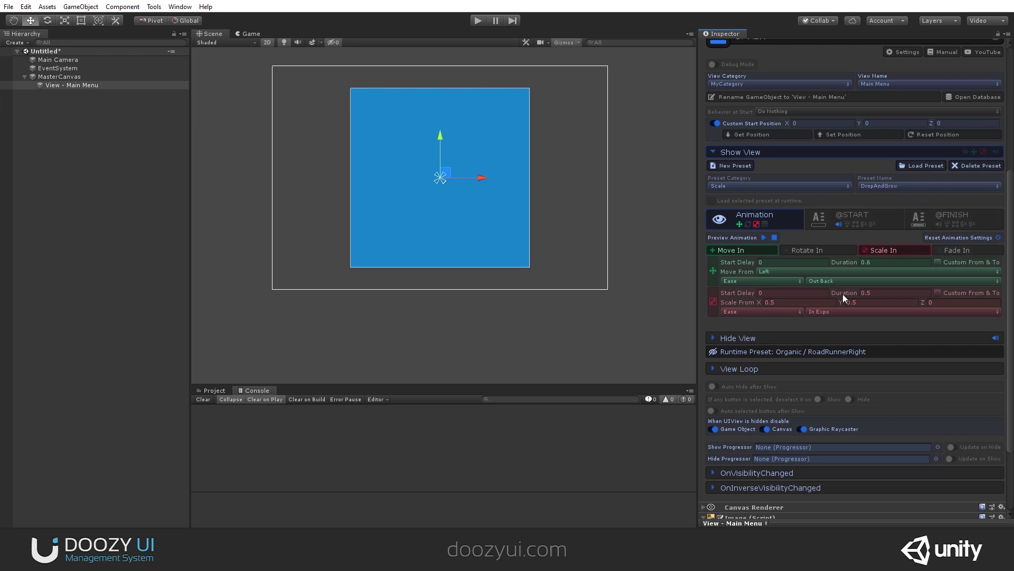
{"action": "left_click", "coordinate": [750, 337]}
{"action": "scroll", "coordinate": [720, 252], "scroll_direction": "down", "scroll_amount": 5}
{"action": "left_click", "coordinate": [715, 215]}
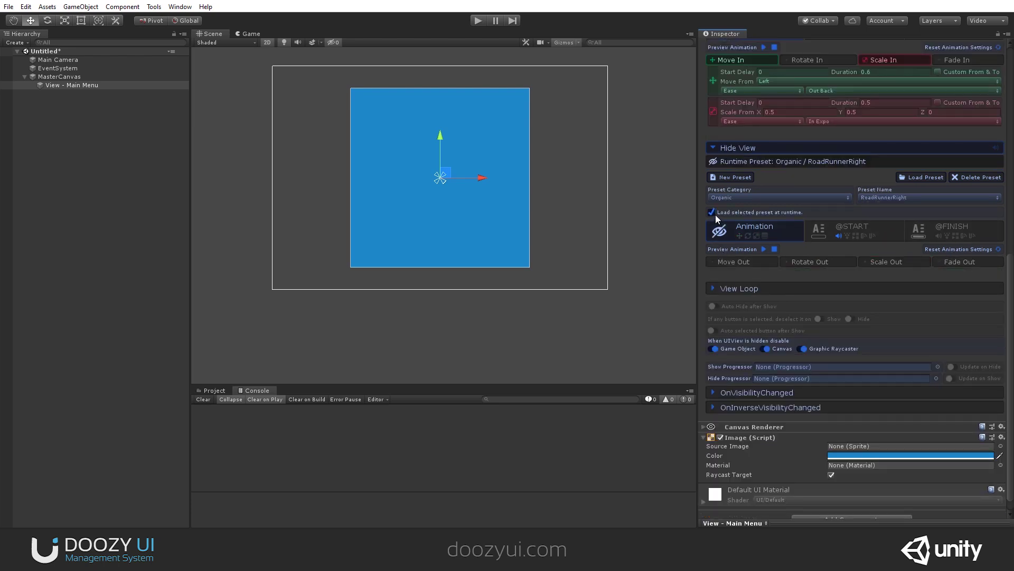
{"action": "scroll", "coordinate": [863, 109], "scroll_direction": "up", "scroll_amount": 3}
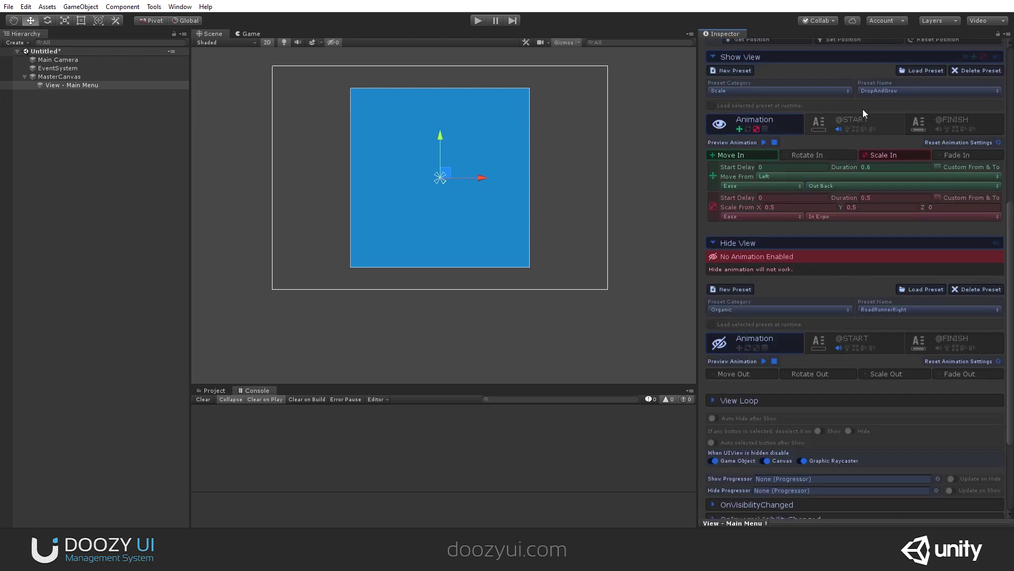
- Load the DropAndHit preset from the Scale category into the Hide View and preview its animation
{"action": "left_click", "coordinate": [724, 311]}
{"action": "left_click", "coordinate": [735, 390]}
{"action": "left_click", "coordinate": [882, 312]}
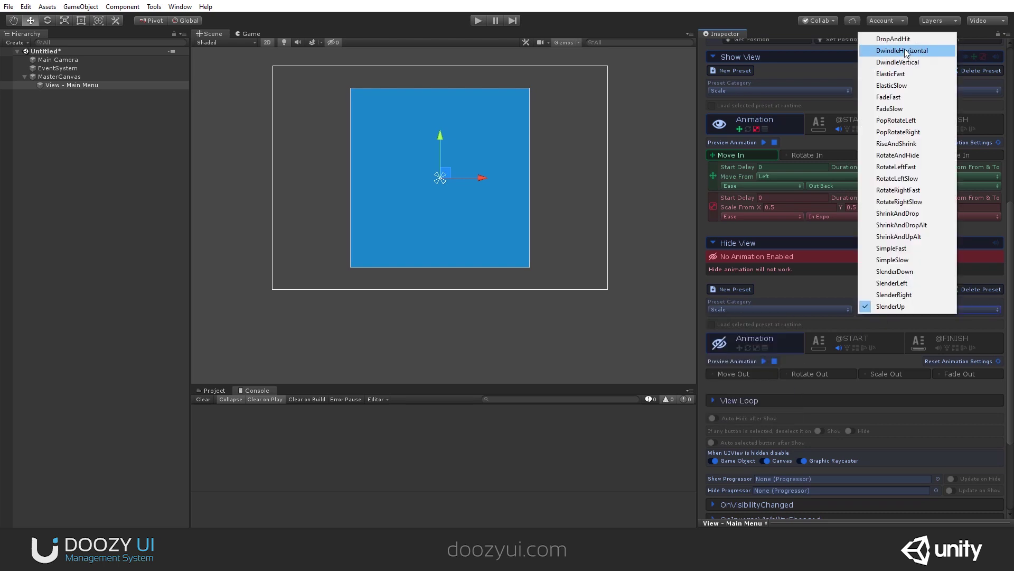
{"action": "left_click", "coordinate": [902, 291]}
{"action": "left_click", "coordinate": [929, 291]}
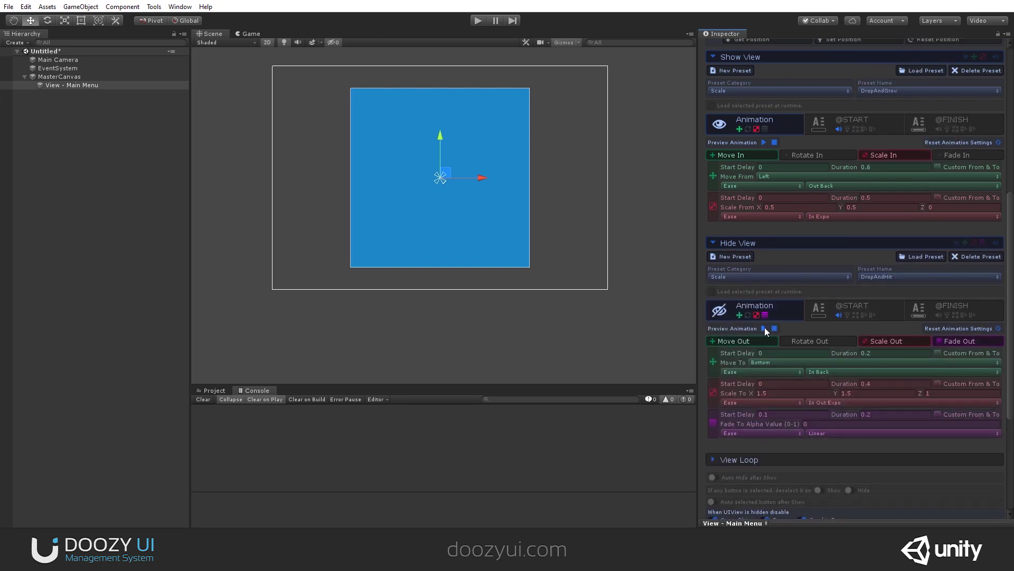
{"action": "left_click", "coordinate": [764, 328]}
- Disable Scale Out in the Hide View's animation and set Move To to Right, previewing each change
{"action": "left_click", "coordinate": [888, 341]}
{"action": "left_click", "coordinate": [766, 328]}
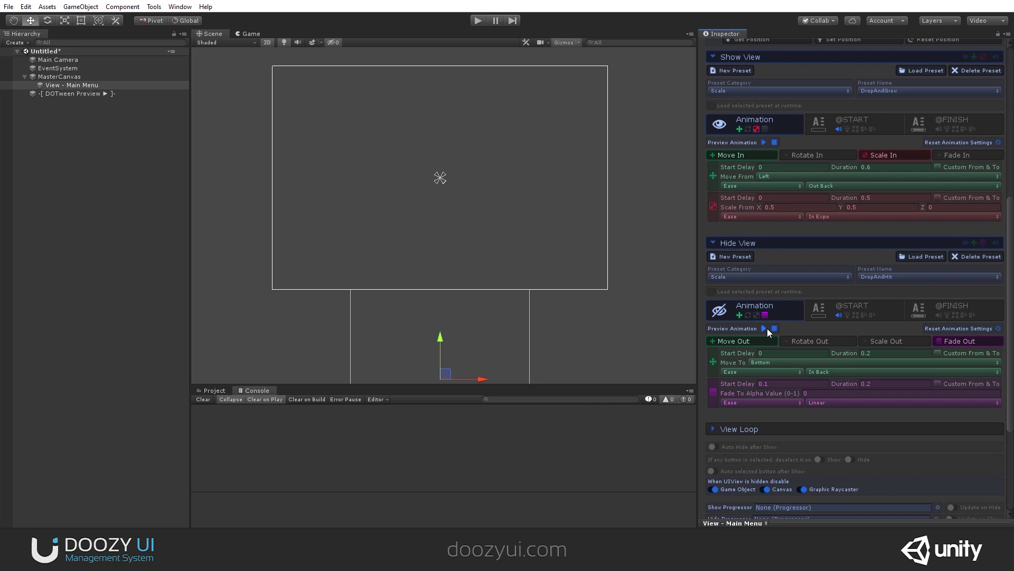
{"action": "left_click", "coordinate": [798, 362]}
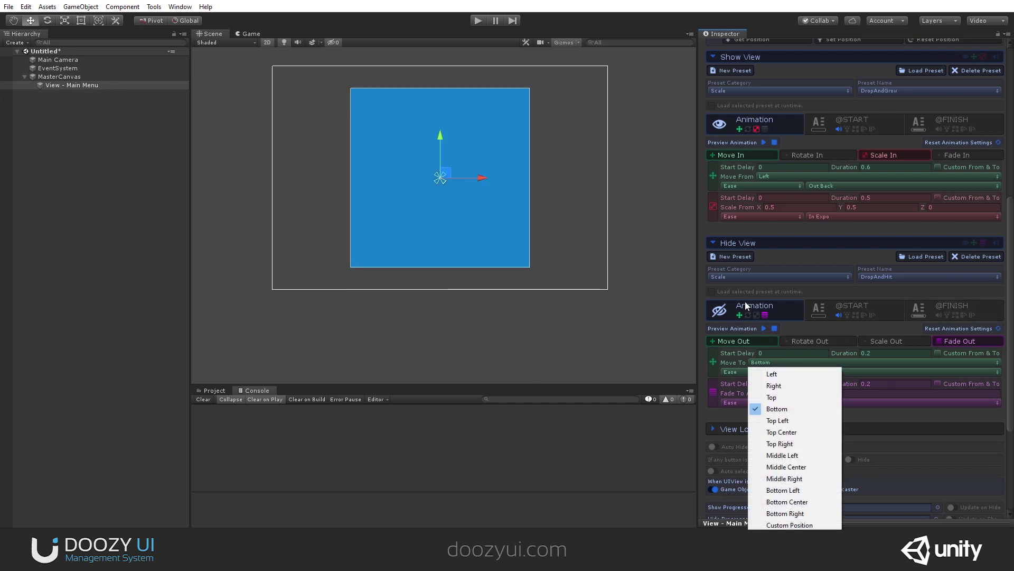
{"action": "left_click", "coordinate": [763, 385]}
{"action": "left_click", "coordinate": [763, 328]}
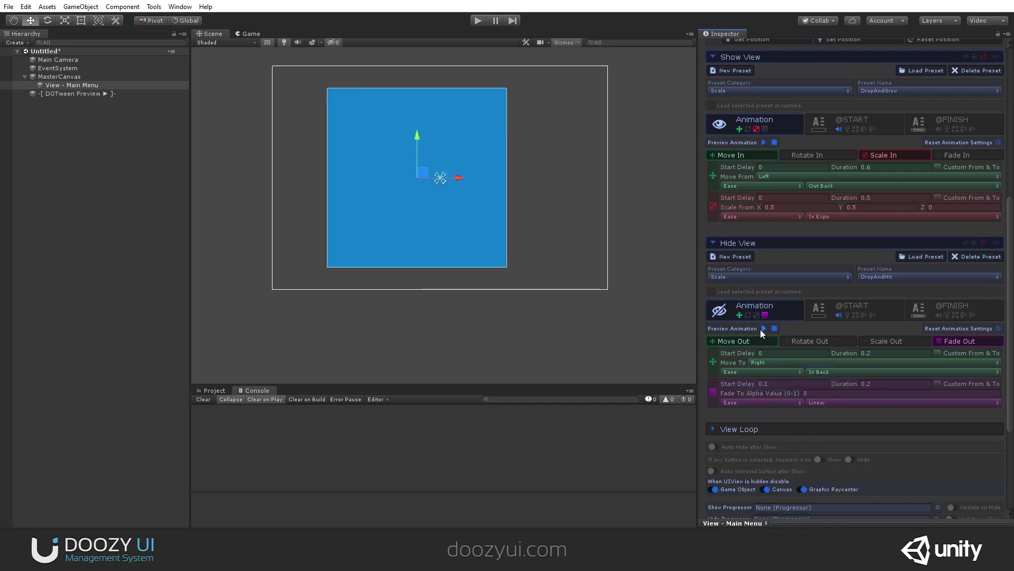
- Run the scene and test hiding and showing the view repeatedly before leaving play mode
{"action": "left_click", "coordinate": [478, 21]}
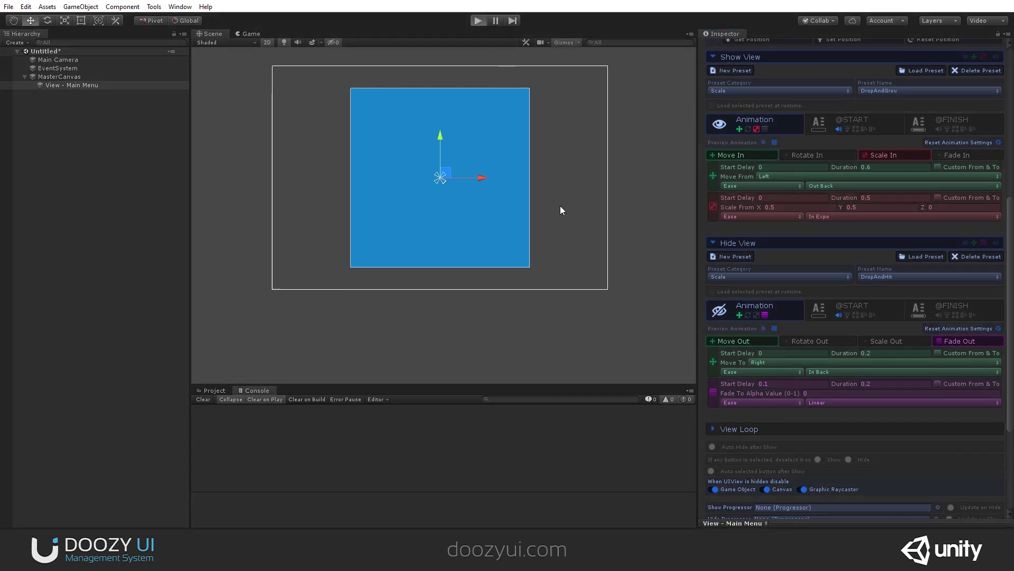
{"action": "scroll", "coordinate": [842, 67], "scroll_direction": "up", "scroll_amount": 10}
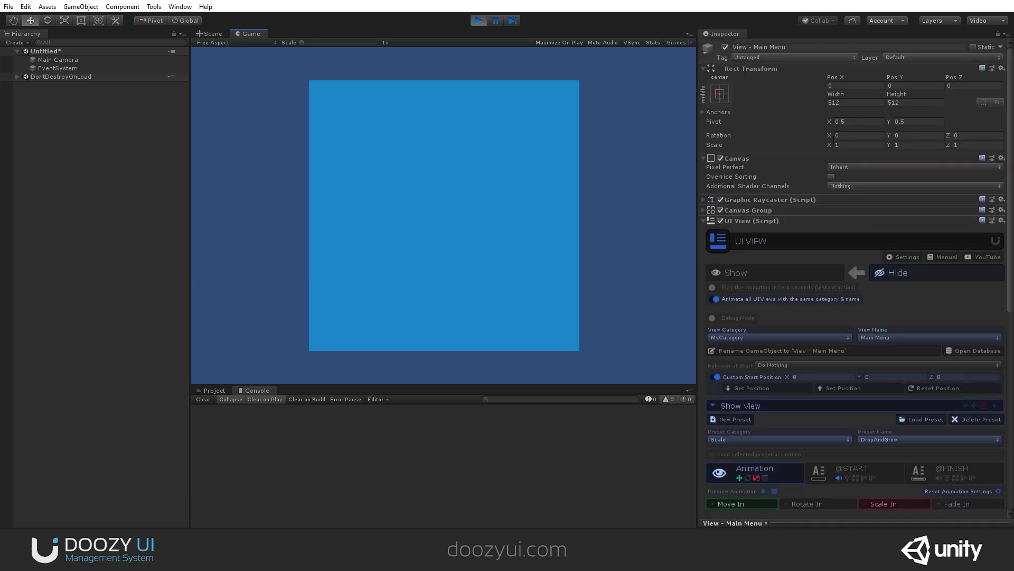
{"action": "left_click", "coordinate": [896, 274]}
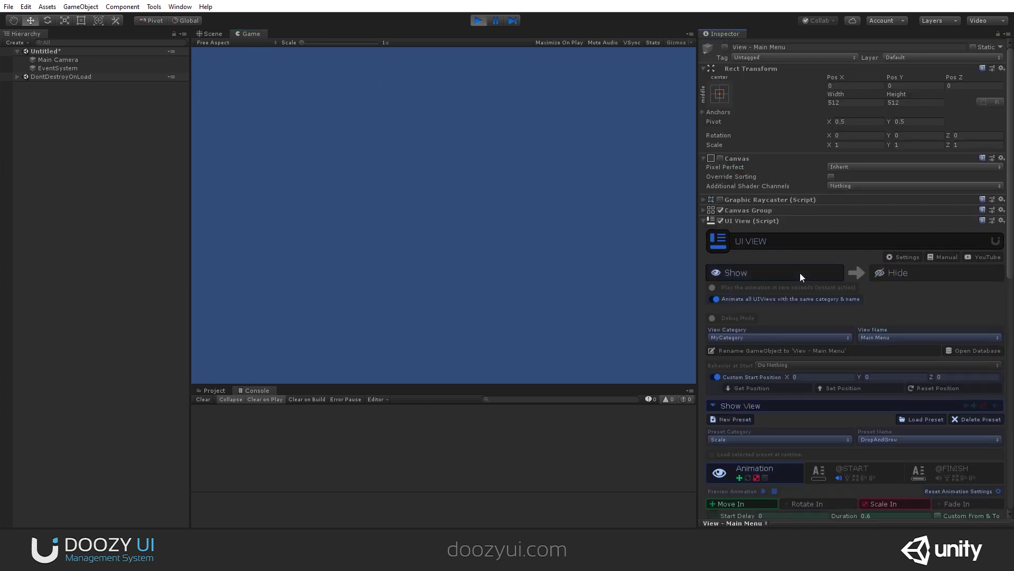
{"action": "left_click", "coordinate": [800, 273]}
{"action": "left_click", "coordinate": [893, 272]}
{"action": "left_click", "coordinate": [767, 275]}
{"action": "key", "text": "ctrl+p"}
- Examine the Show View's start actions, including its sound, animator list and Unity Events
{"action": "scroll", "coordinate": [746, 185], "scroll_direction": "down", "scroll_amount": 3}
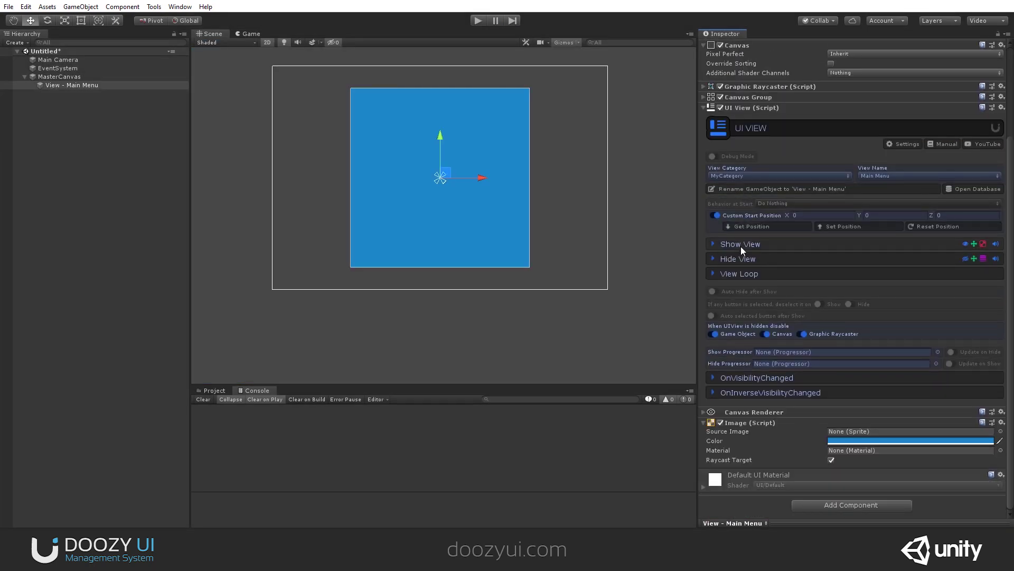
{"action": "left_click", "coordinate": [741, 246]}
{"action": "scroll", "coordinate": [741, 247], "scroll_direction": "down", "scroll_amount": 3}
{"action": "left_click", "coordinate": [872, 142]}
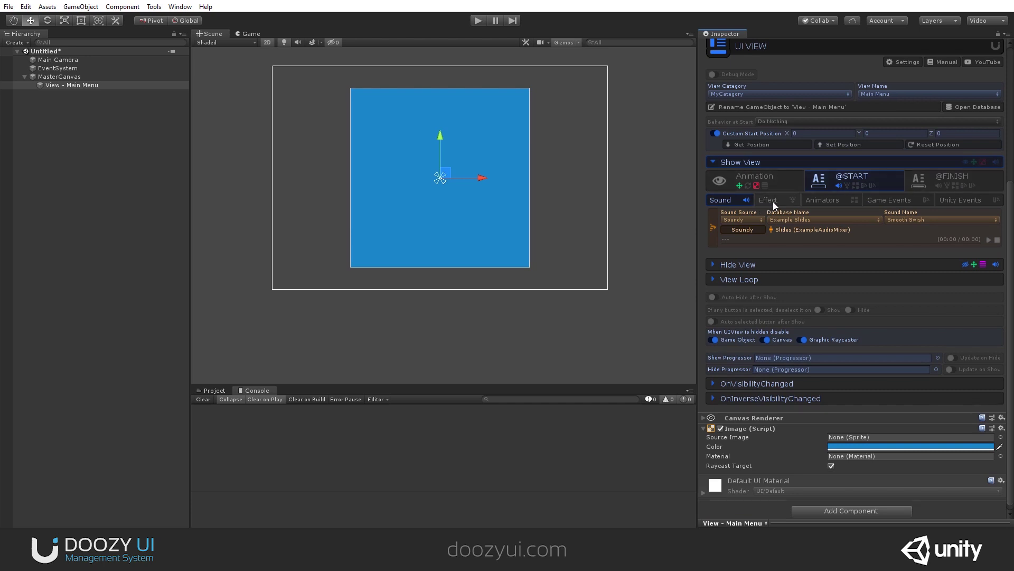
{"action": "left_click", "coordinate": [825, 200]}
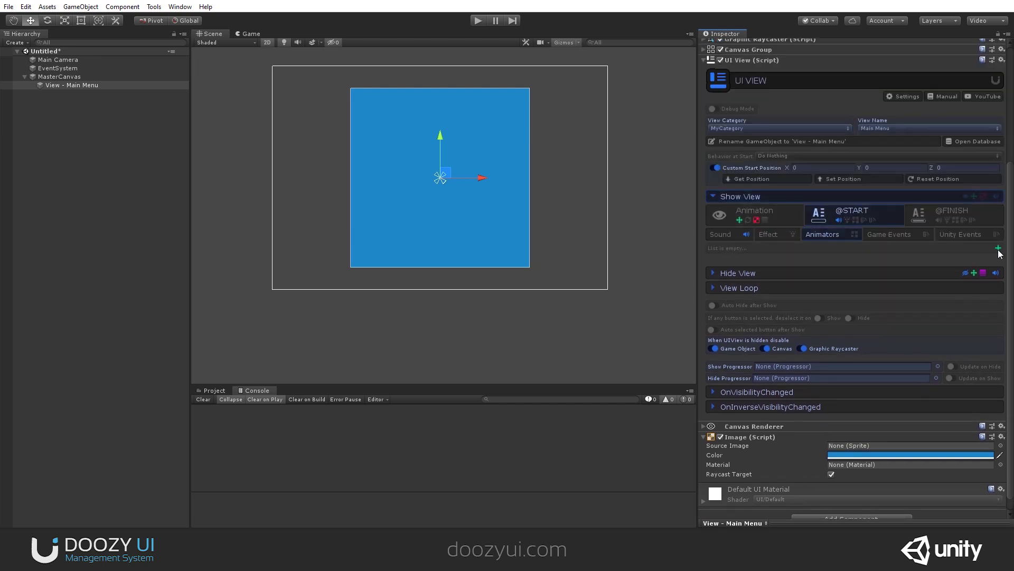
{"action": "left_click", "coordinate": [998, 251]}
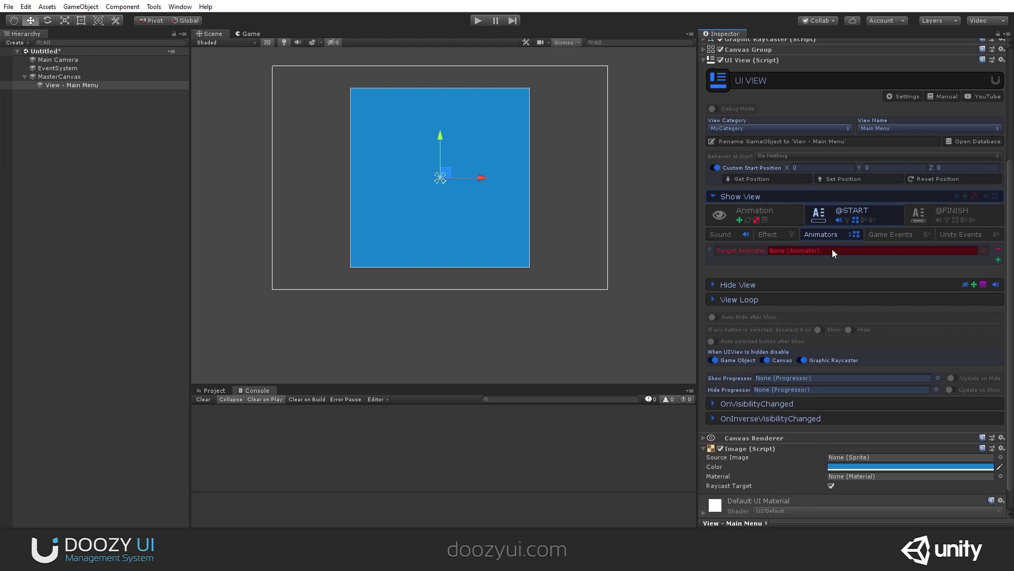
{"action": "left_click", "coordinate": [998, 251]}
{"action": "left_click", "coordinate": [976, 236]}
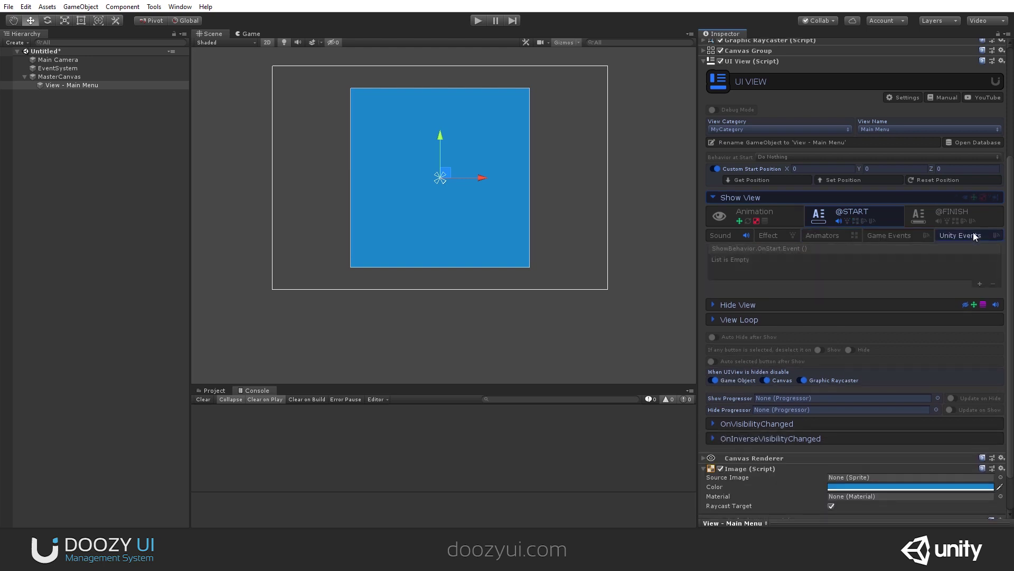
{"action": "left_click", "coordinate": [757, 214]}
{"action": "left_click", "coordinate": [811, 214]}
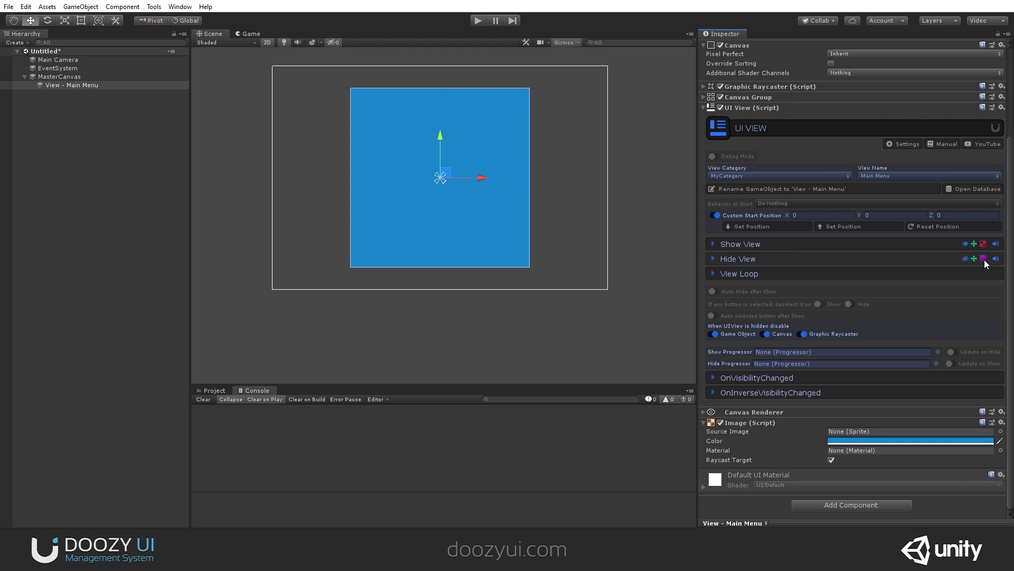
- Add a game event named 123 to the Hide View's start actions
{"action": "left_click", "coordinate": [971, 258]}
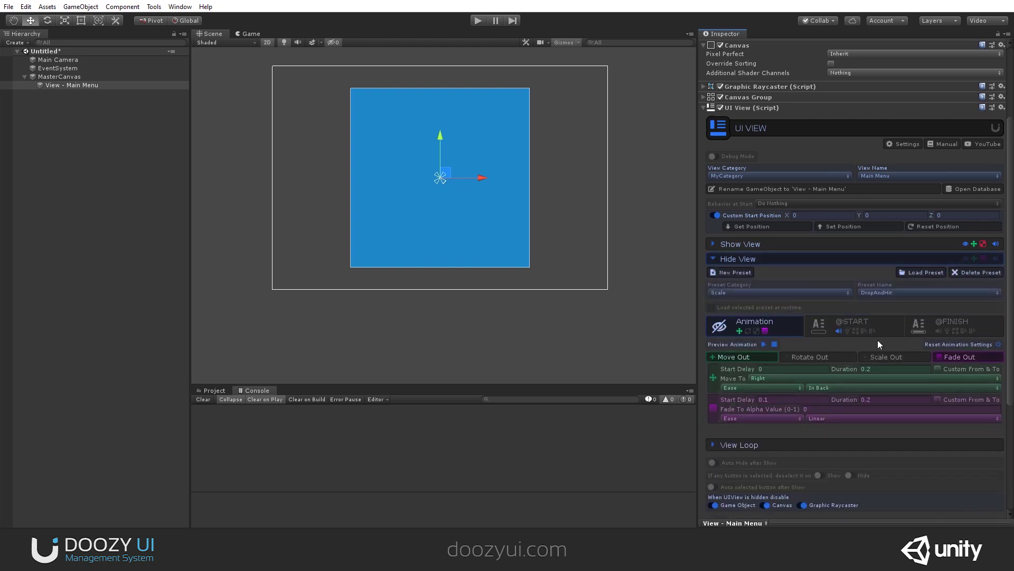
{"action": "left_click", "coordinate": [877, 326]}
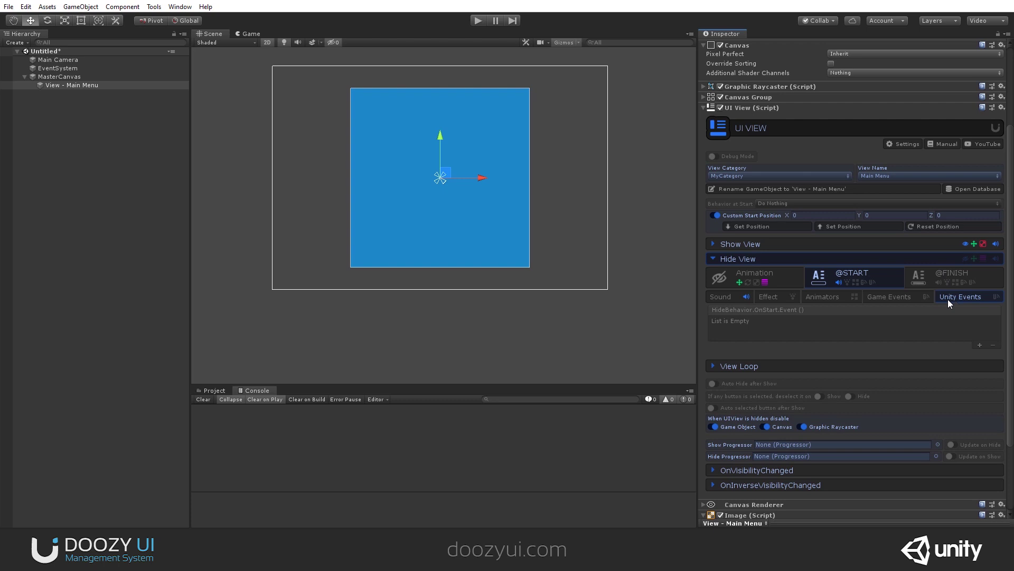
{"action": "left_click", "coordinate": [889, 297]}
{"action": "left_click", "coordinate": [998, 310]}
{"action": "left_click", "coordinate": [837, 312]}
{"action": "type", "text": "12"}
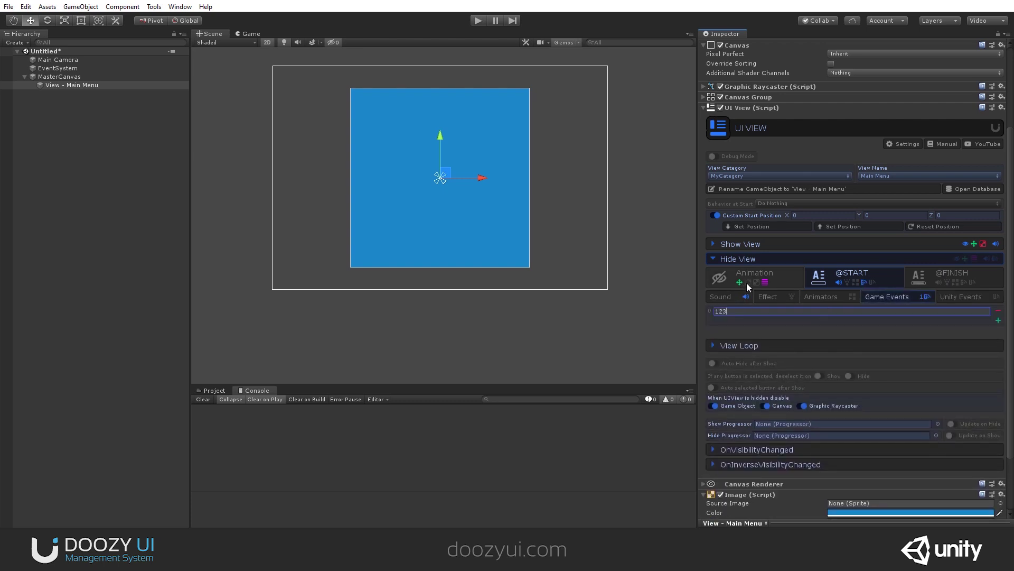
{"action": "type", "text": "3"}
{"action": "left_click", "coordinate": [851, 259]}
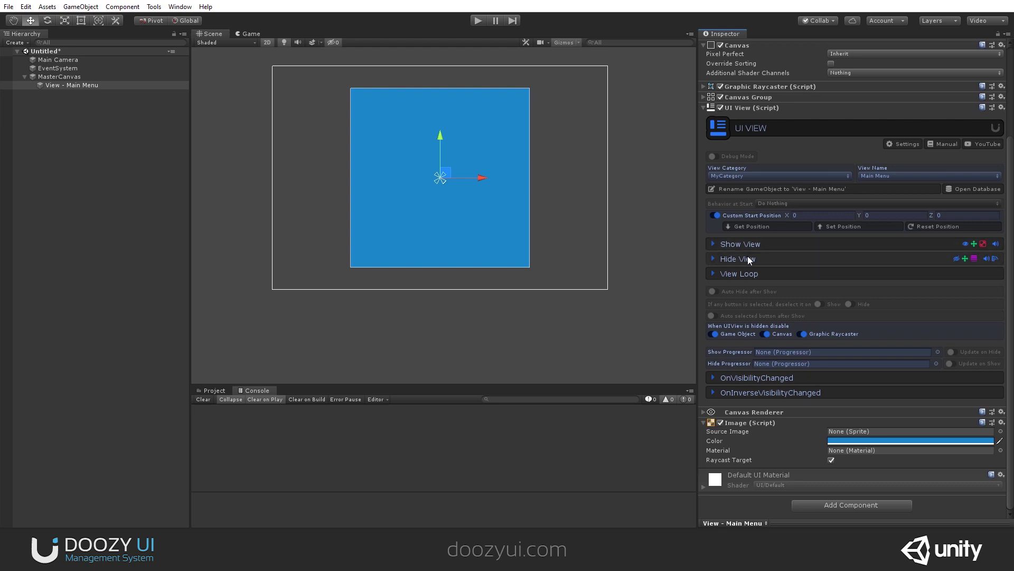
- Remove the game event from the Hide View's start actions
{"action": "left_click", "coordinate": [972, 259]}
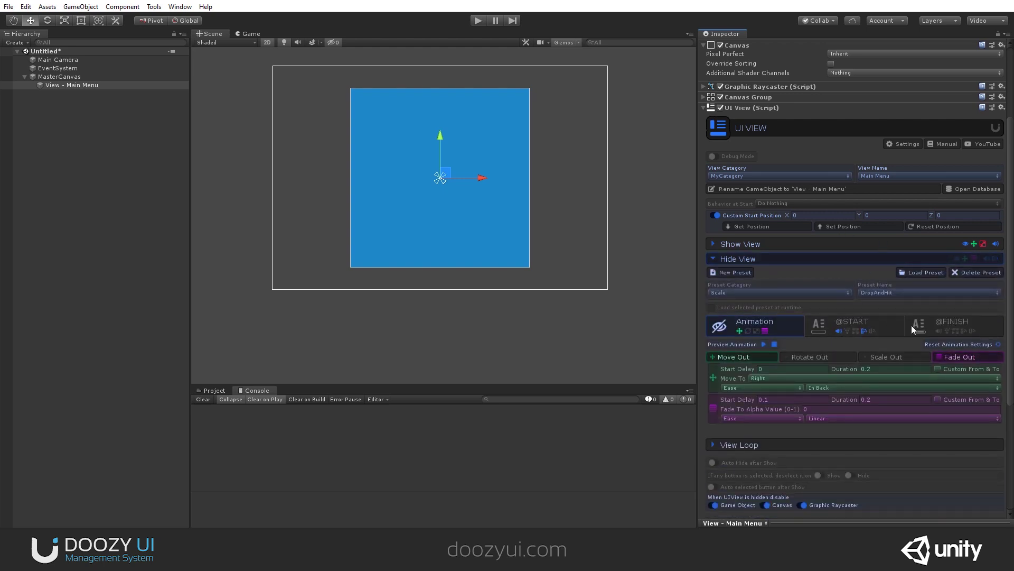
{"action": "left_click", "coordinate": [851, 328]}
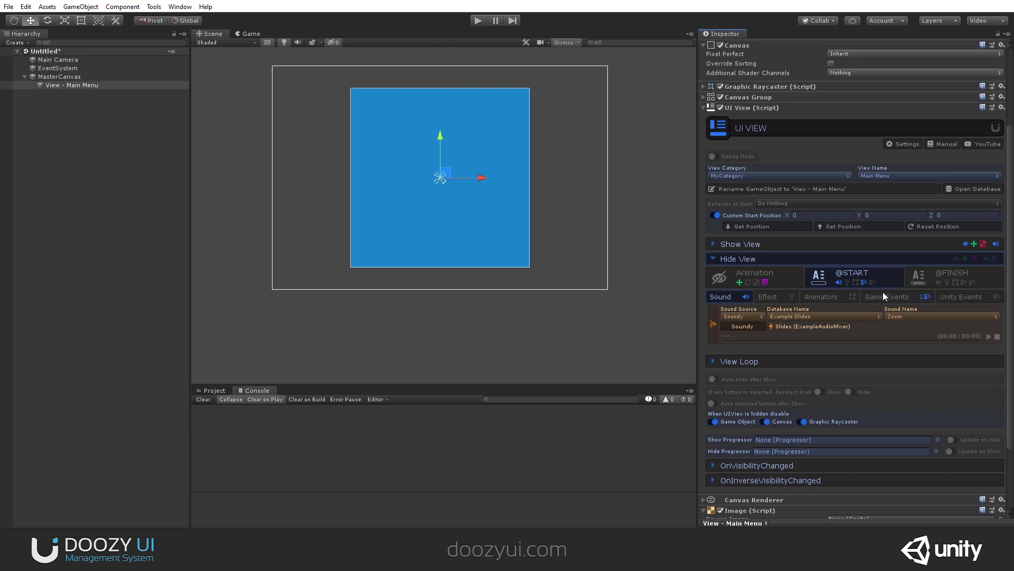
{"action": "left_click", "coordinate": [883, 293]}
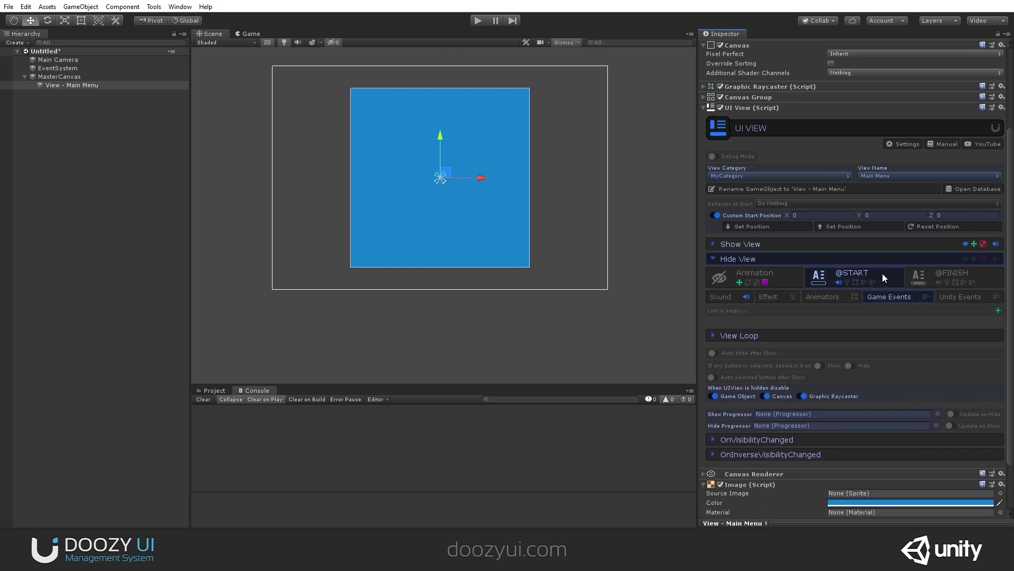
{"action": "left_click", "coordinate": [817, 258]}
- Load the Balance10Horizontal preset from the Flip category into the View Loop and preview its animation
{"action": "left_click", "coordinate": [793, 273]}
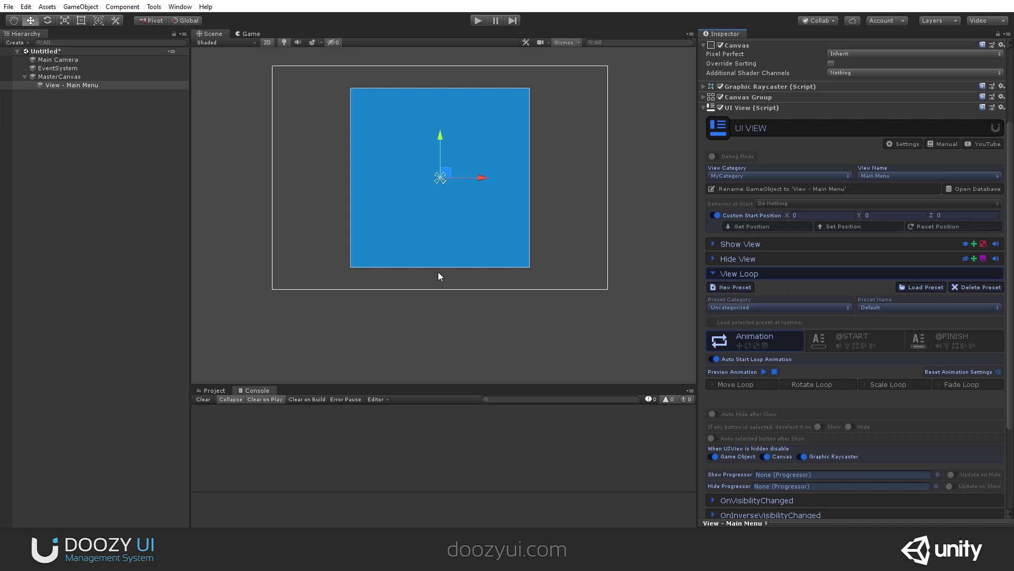
{"action": "left_click", "coordinate": [805, 306]}
{"action": "left_click", "coordinate": [731, 342]}
{"action": "left_click", "coordinate": [917, 288]}
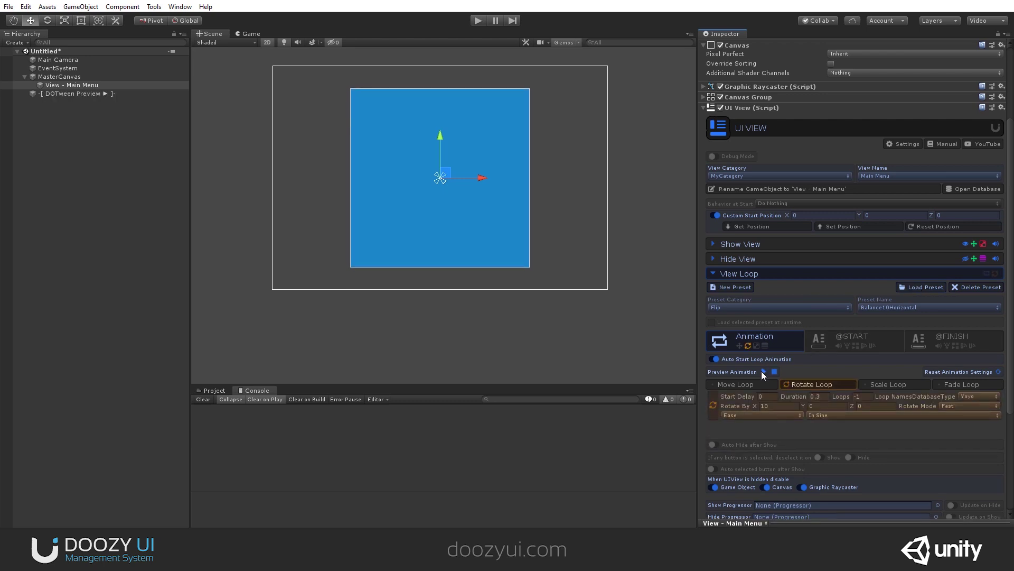
- Load the Balance70Horizontal preset into the View Loop and preview its animation
{"action": "left_click", "coordinate": [901, 308]}
{"action": "left_click", "coordinate": [939, 365]}
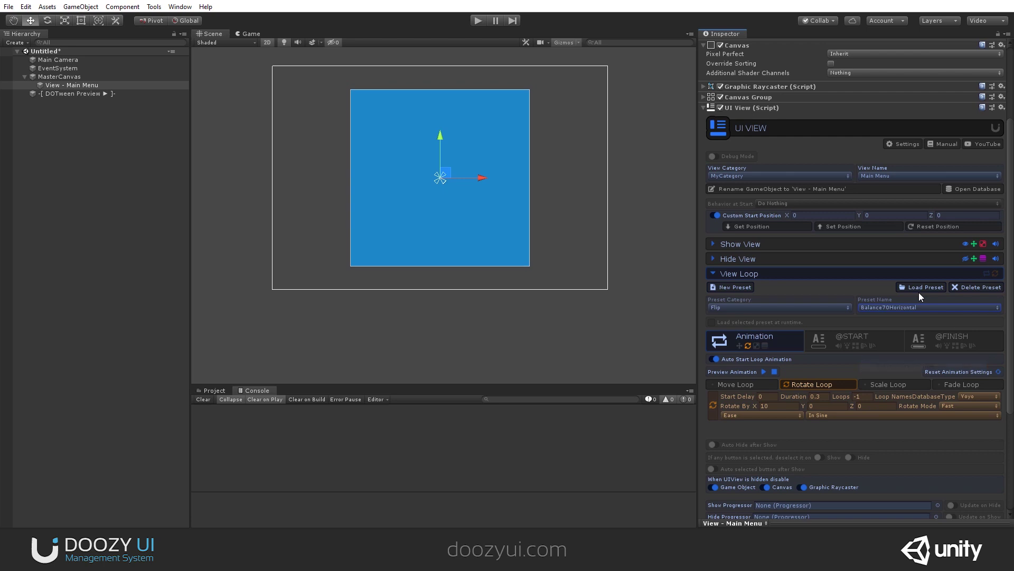
{"action": "left_click", "coordinate": [918, 289]}
{"action": "left_click", "coordinate": [762, 372]}
- Enter play mode and test hiding and showing the view with its loop animation
{"action": "left_click", "coordinate": [477, 22]}
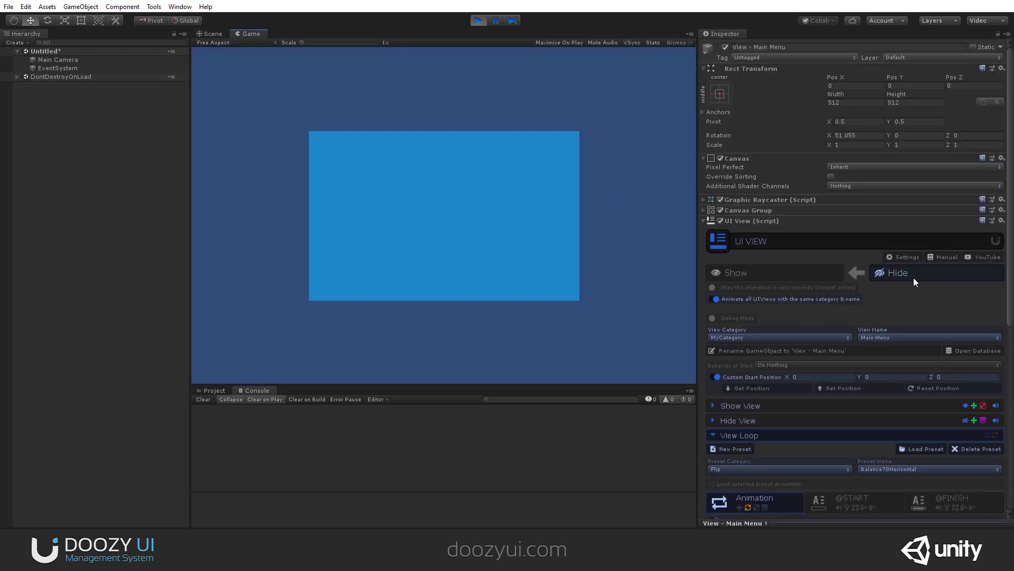
{"action": "left_click", "coordinate": [912, 275]}
{"action": "left_click", "coordinate": [806, 276]}
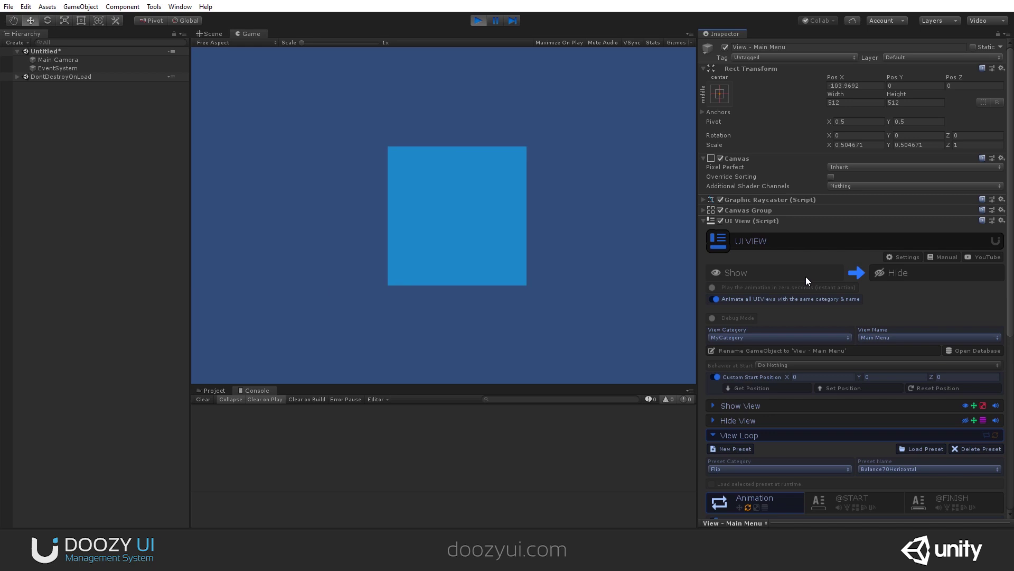
- Load the DropStop10Slow preset from the Organic category into the View Loop during play mode and test it by hiding and showing the view
{"action": "scroll", "coordinate": [784, 318], "scroll_direction": "down", "scroll_amount": 10}
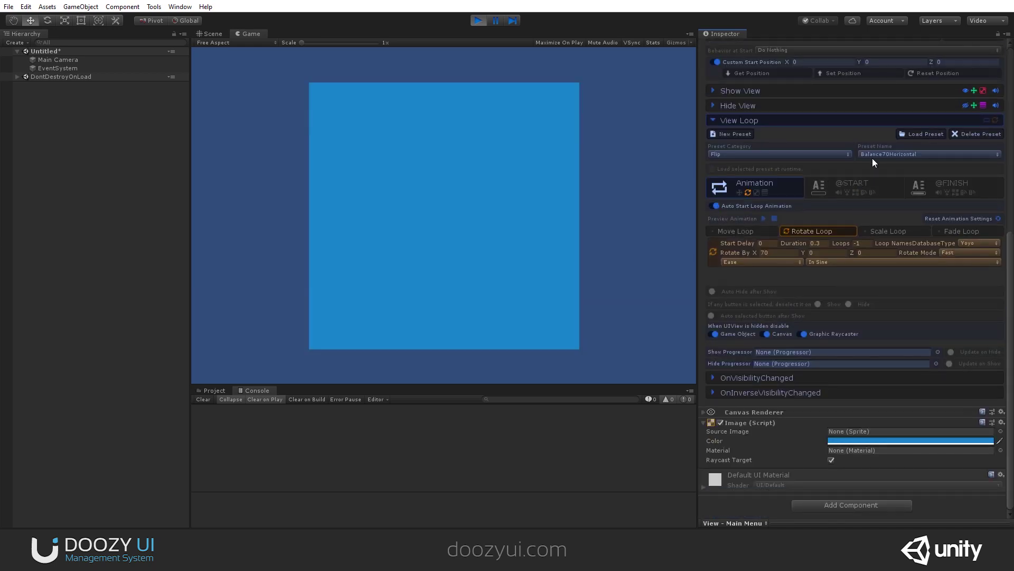
{"action": "left_click", "coordinate": [772, 153]}
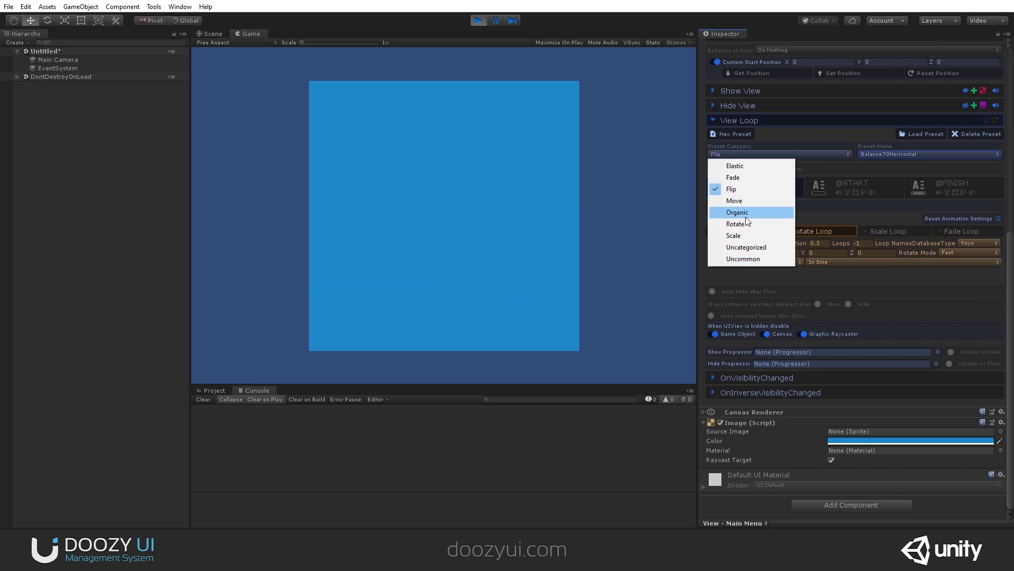
{"action": "left_click", "coordinate": [746, 217]}
{"action": "left_click", "coordinate": [888, 156]}
{"action": "left_click", "coordinate": [924, 258]}
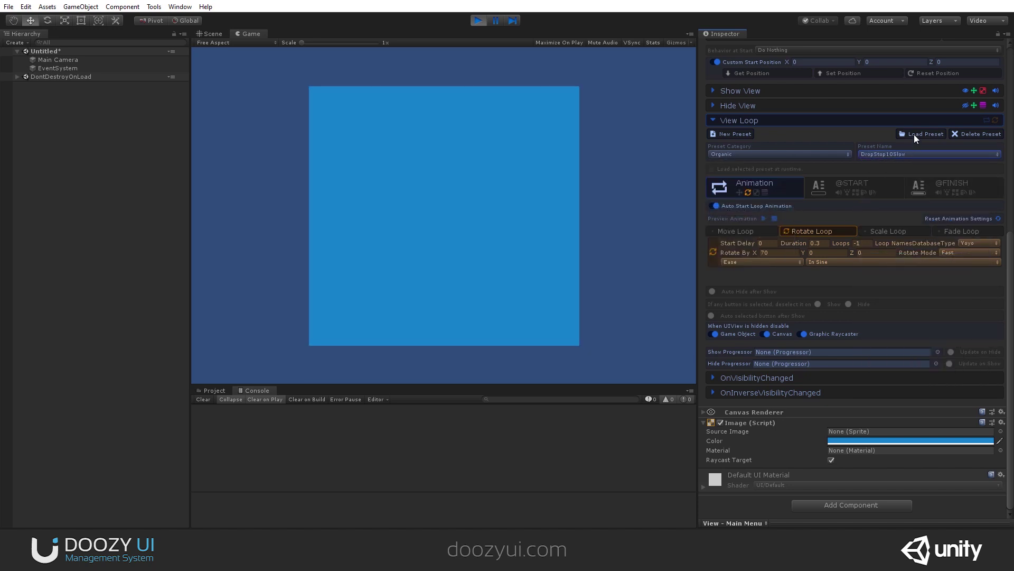
{"action": "left_click", "coordinate": [914, 134]}
{"action": "scroll", "coordinate": [772, 139], "scroll_direction": "up", "scroll_amount": 6}
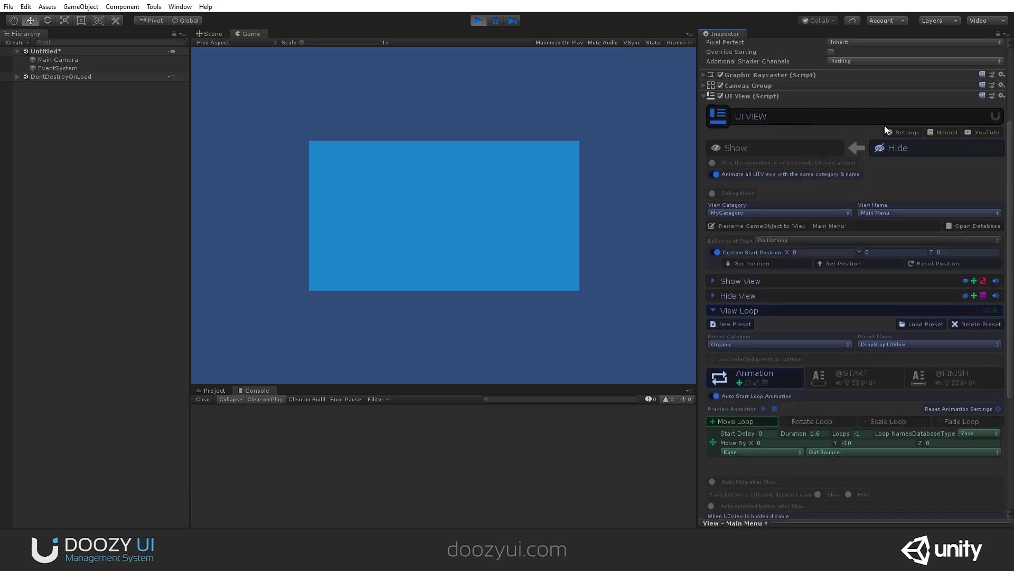
{"action": "left_click", "coordinate": [903, 148]}
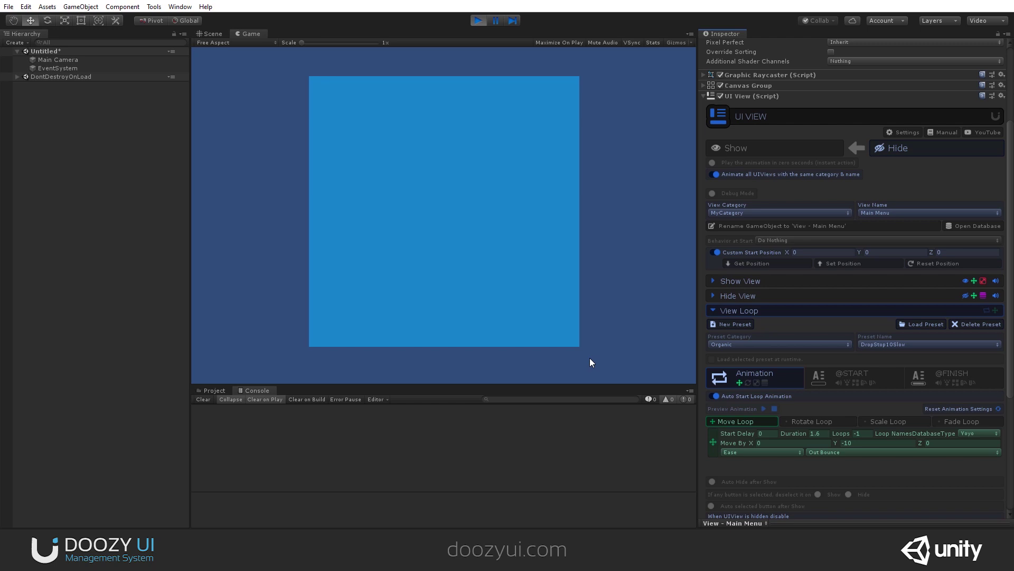
- Exit play mode and disable the View Loop's Rotate Loop animation
{"action": "left_click", "coordinate": [478, 20]}
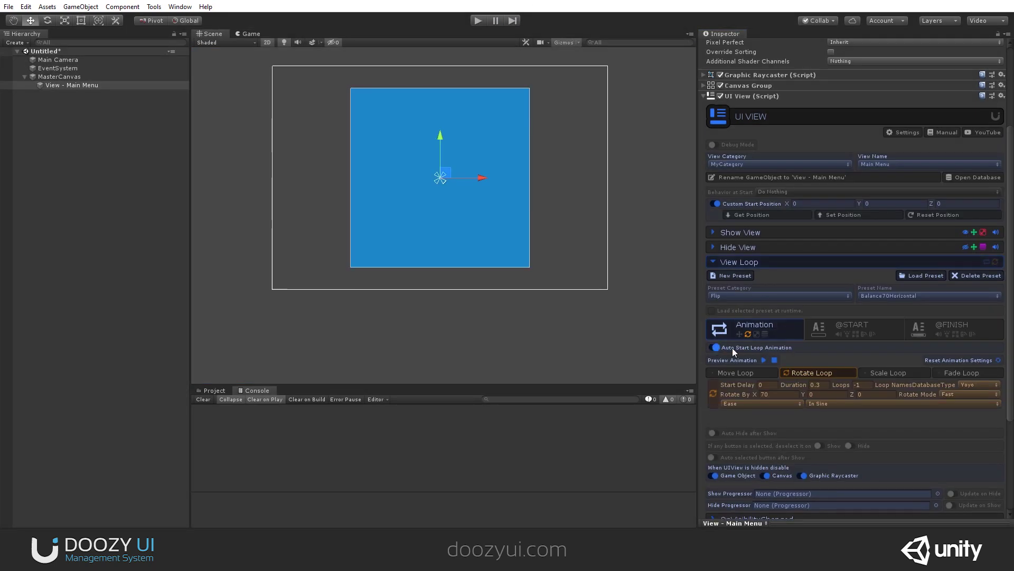
{"action": "left_click", "coordinate": [827, 373]}
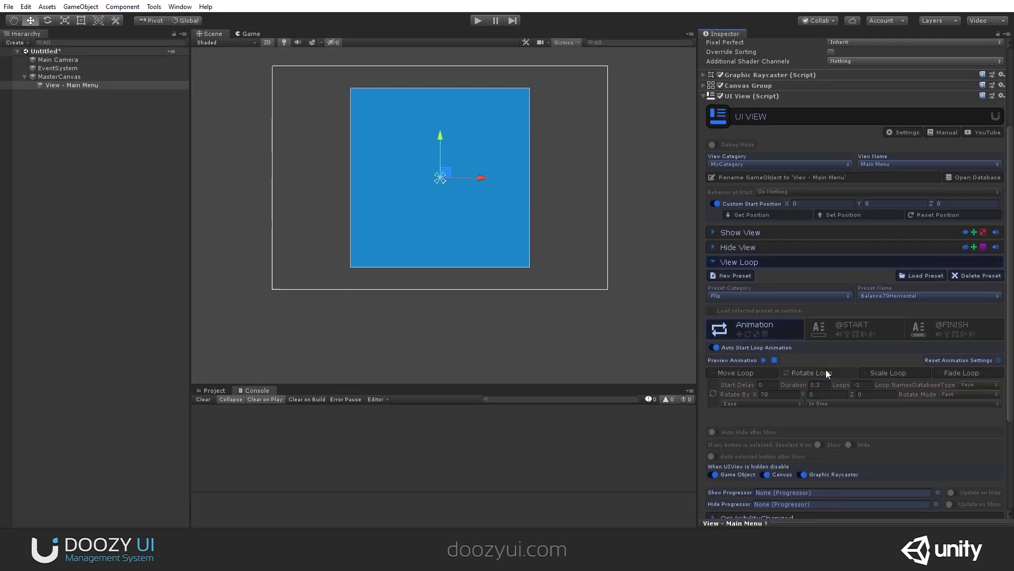
{"action": "left_click", "coordinate": [753, 262]}
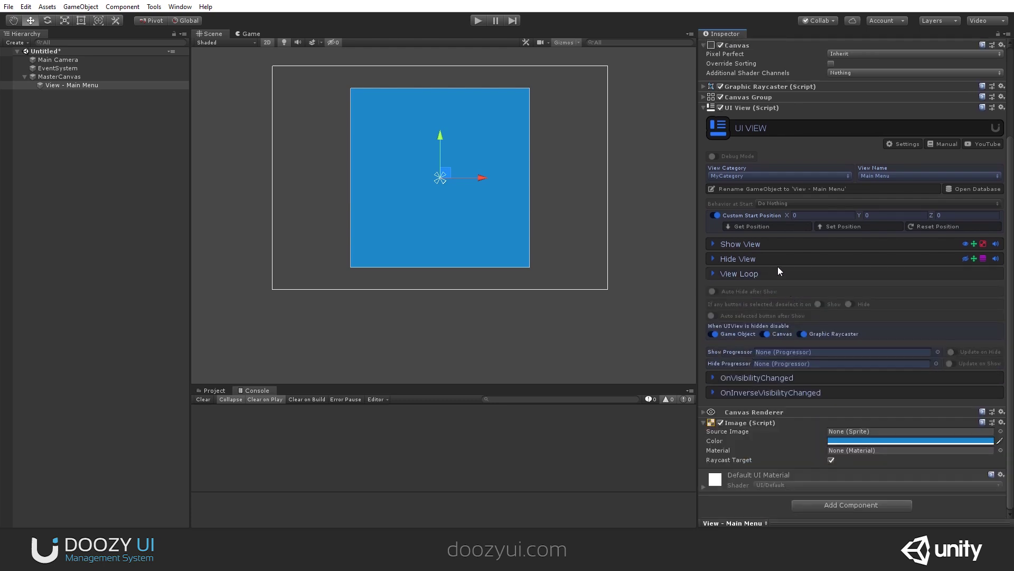
- Enable Auto Hide after Show with a 3-second delay and set Behavior at Start to Play Show Animation
{"action": "left_click", "coordinate": [712, 292]}
{"action": "left_click", "coordinate": [818, 203]}
{"action": "left_click", "coordinate": [776, 241]}
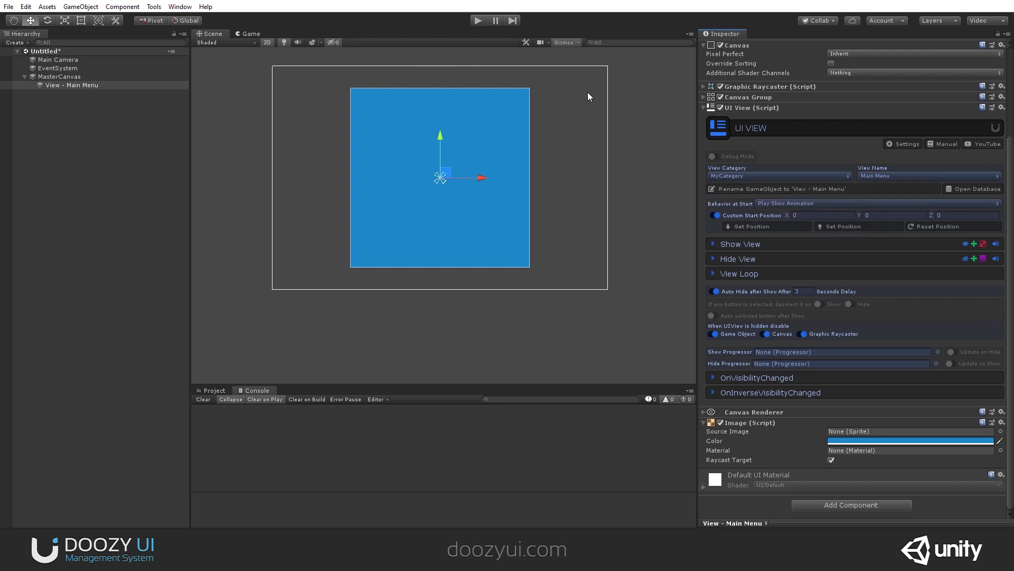
- Test the start animation and automatic hiding in play mode, showing the view once more before stopping
{"action": "left_click", "coordinate": [478, 20]}
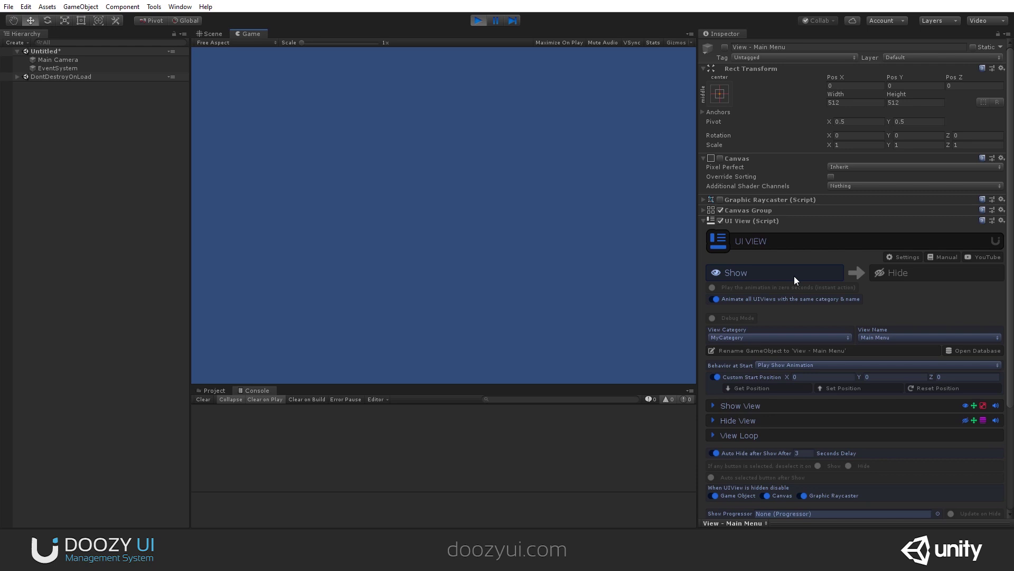
{"action": "left_click", "coordinate": [779, 275]}
{"action": "left_click", "coordinate": [478, 20]}
- Disable Auto Hide after Show and enable automatic button selection after Show
{"action": "left_click", "coordinate": [712, 405]}
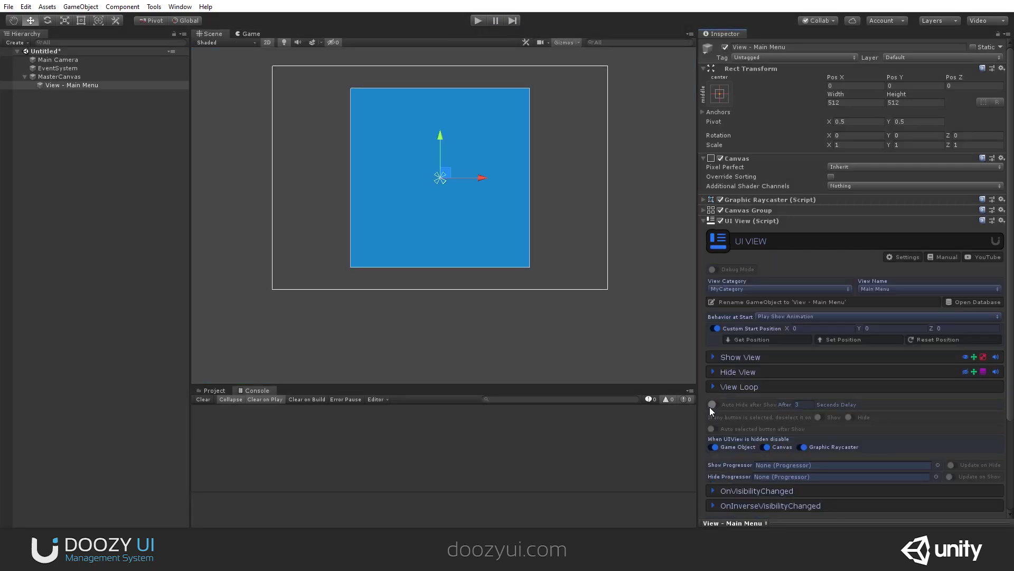
{"action": "left_click", "coordinate": [822, 417]}
{"action": "left_click", "coordinate": [852, 417]}
{"action": "left_click", "coordinate": [719, 428]}
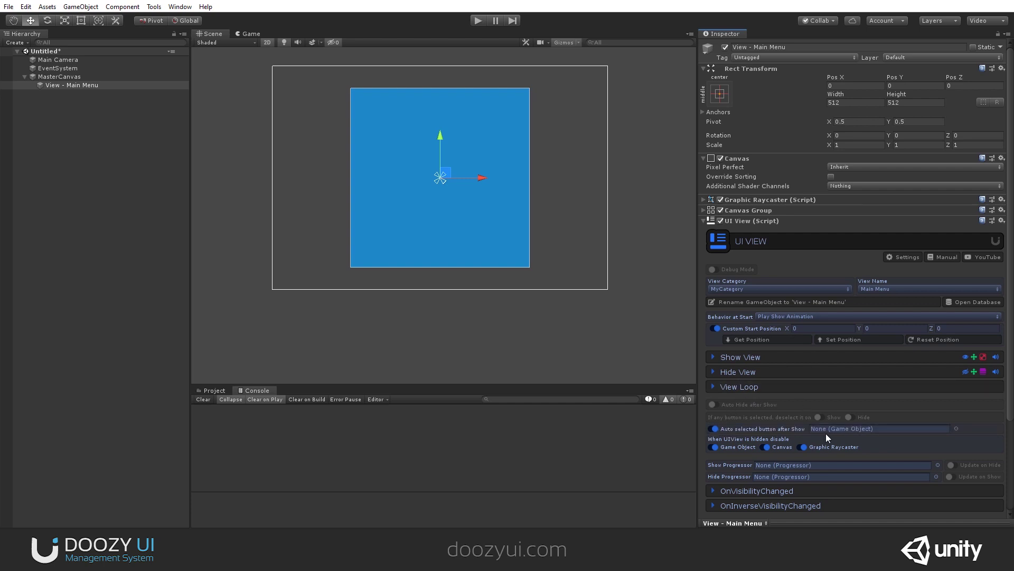
- Create a UIButton inside View - Main Menu and move it out to the scene's root level
{"action": "right_click", "coordinate": [80, 87]}
{"action": "mouse_move", "coordinate": [139, 279]}
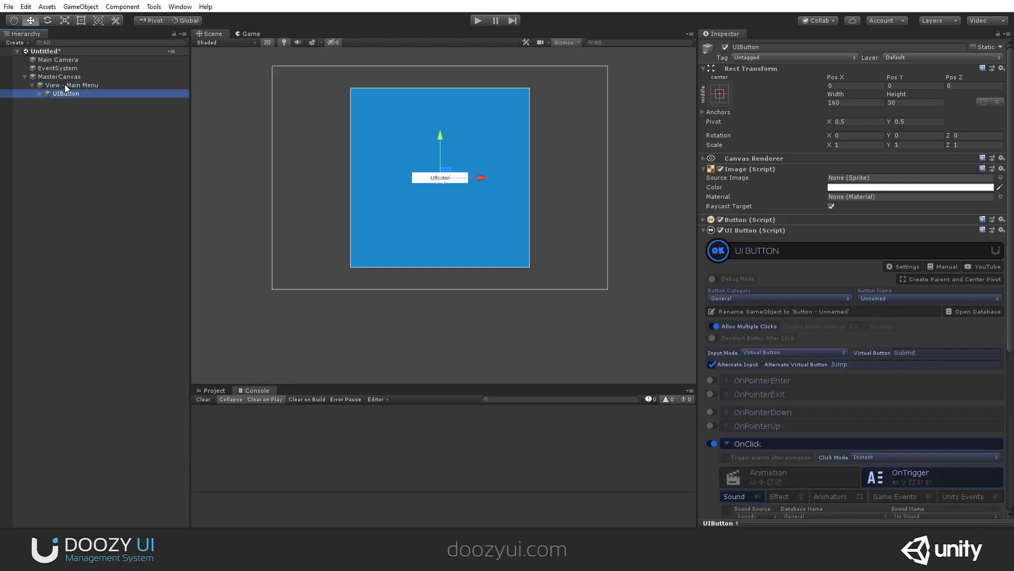
{"action": "left_click", "coordinate": [68, 85]}
{"action": "left_click_drag", "start_coordinate": [90, 95], "coordinate": [140, 172]}
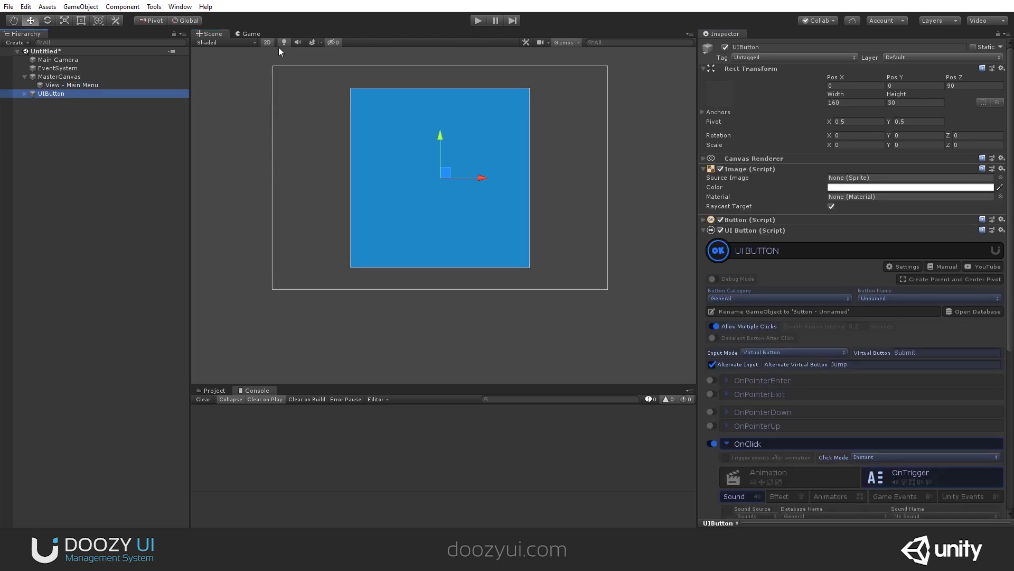
- Undo moving the UIButton out of View - Main Menu and test its automatic selection after Show in play mode
{"action": "key", "text": "ctrl+z"}
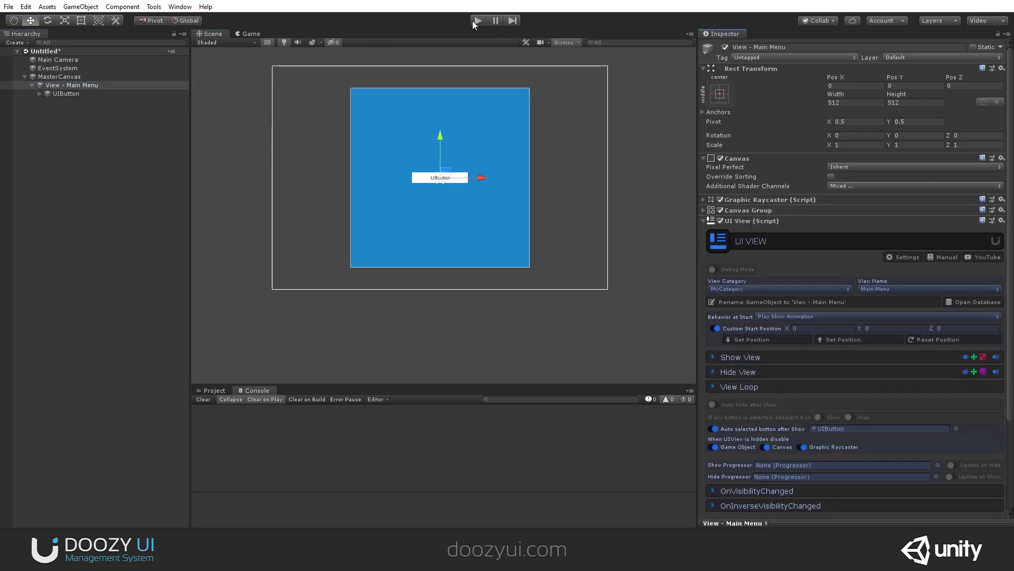
{"action": "left_click", "coordinate": [477, 21]}
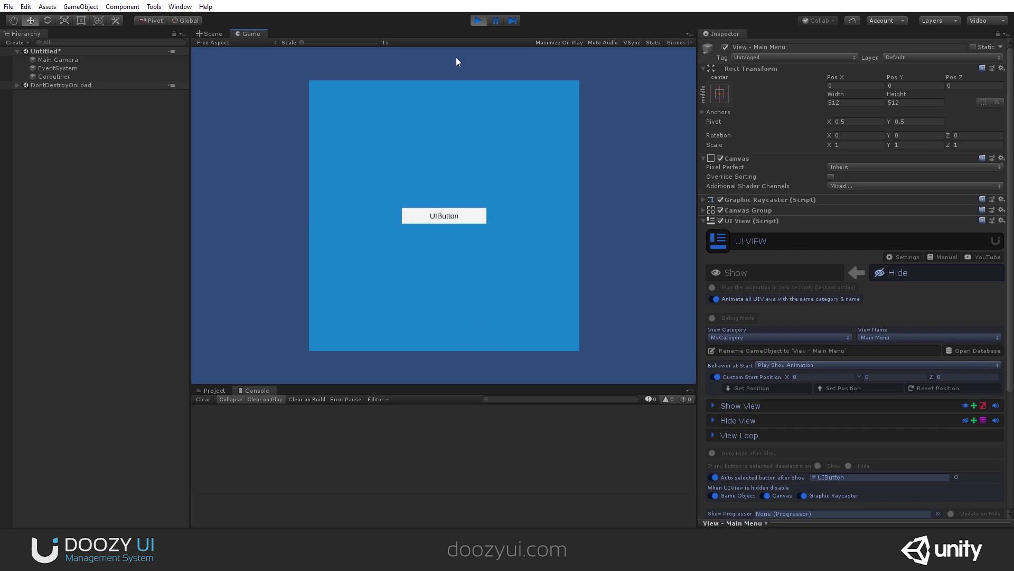
{"action": "left_click", "coordinate": [477, 21]}
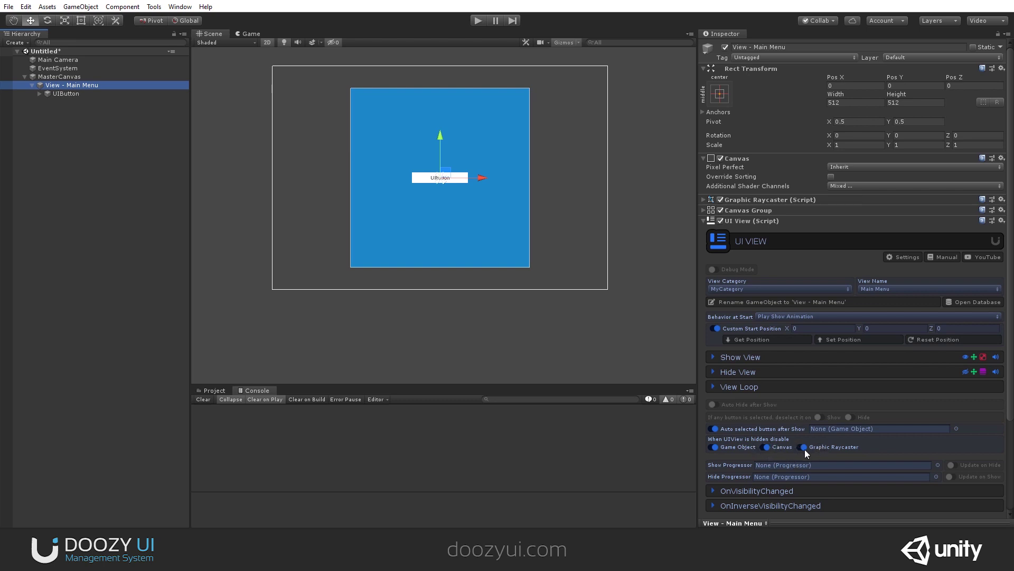
- Collapse the view's Canvas and Rect Transform components, and hide the view in play mode to check which parts get disabled
{"action": "left_click", "coordinate": [705, 159]}
{"action": "left_click", "coordinate": [704, 69]}
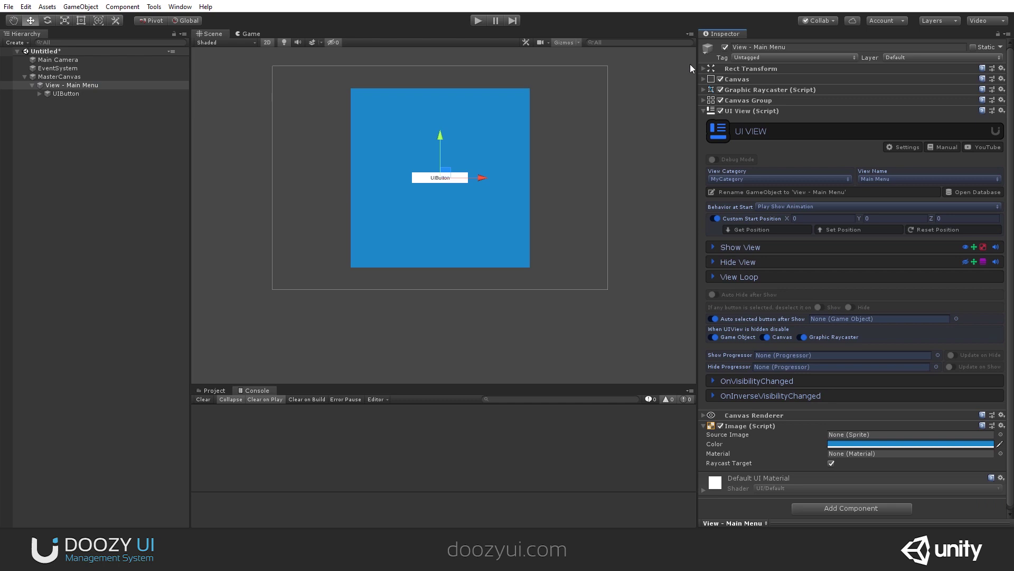
{"action": "left_click", "coordinate": [479, 21]}
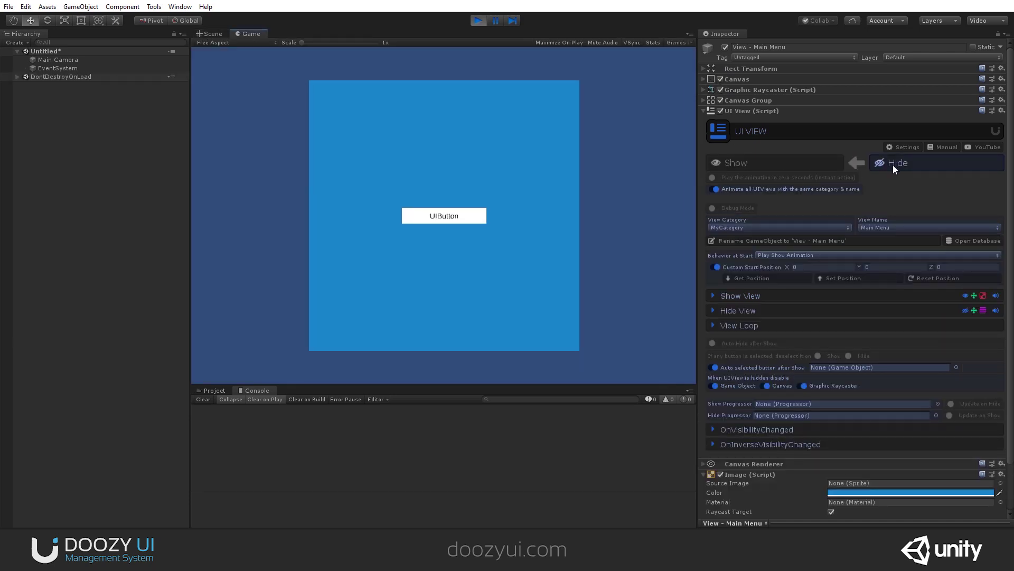
{"action": "left_click", "coordinate": [893, 164]}
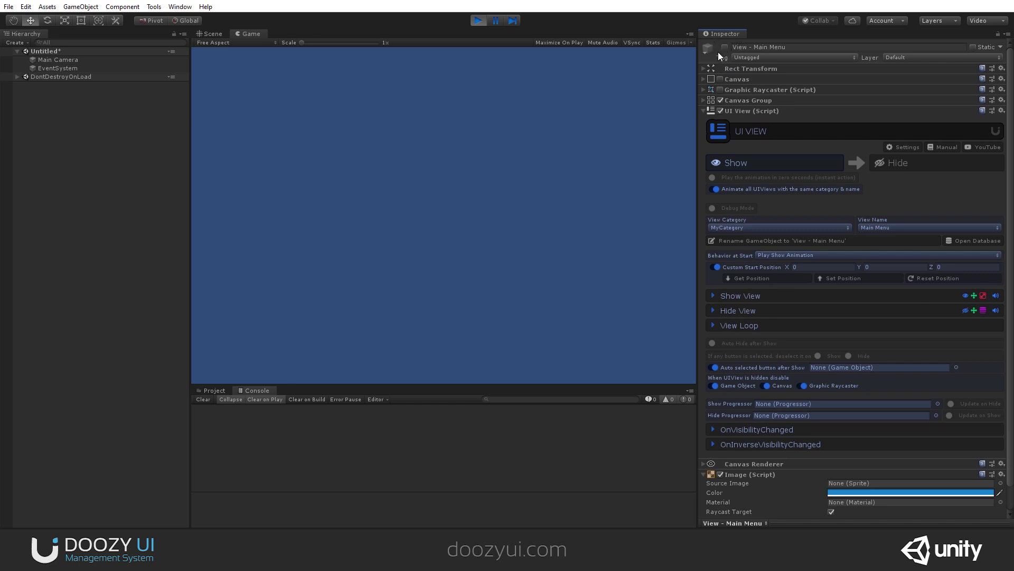
- Turn off disabling the Game Object when the UIView is hidden, and test showing and hiding the view
{"action": "left_click", "coordinate": [714, 386]}
{"action": "left_click", "coordinate": [797, 167]}
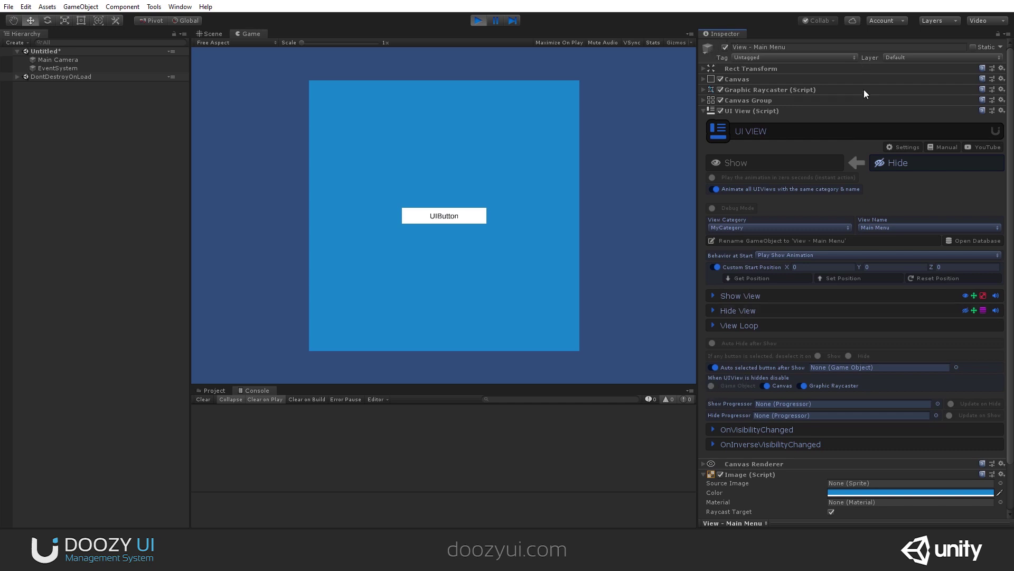
{"action": "left_click", "coordinate": [910, 165]}
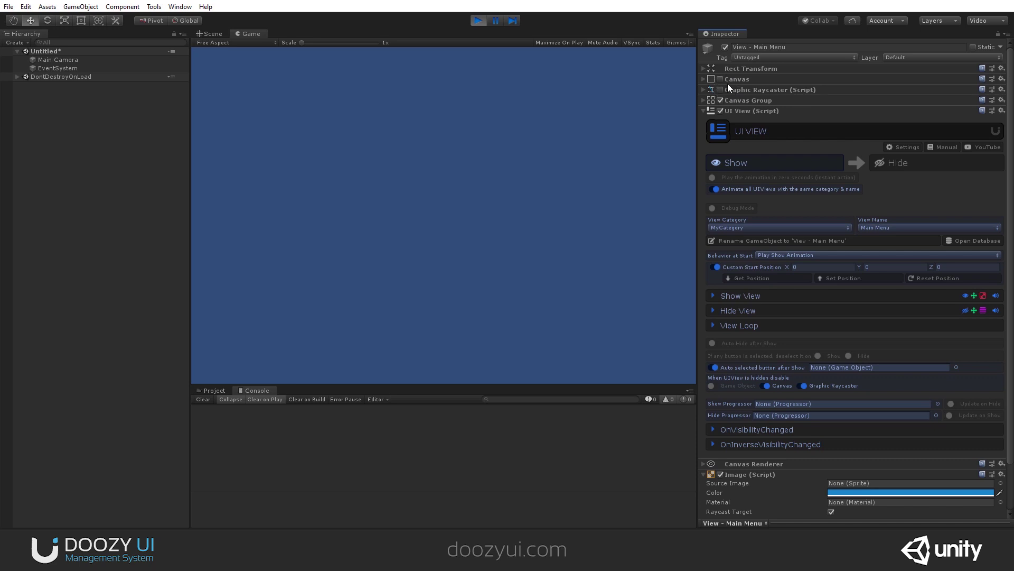
- Enable the hidden view's Canvas component and watch the view show and hide in the Scene view
{"action": "left_click", "coordinate": [206, 33]}
{"action": "scroll", "coordinate": [499, 171], "scroll_direction": "down", "scroll_amount": 8}
{"action": "scroll", "coordinate": [492, 177], "scroll_direction": "up", "scroll_amount": 6}
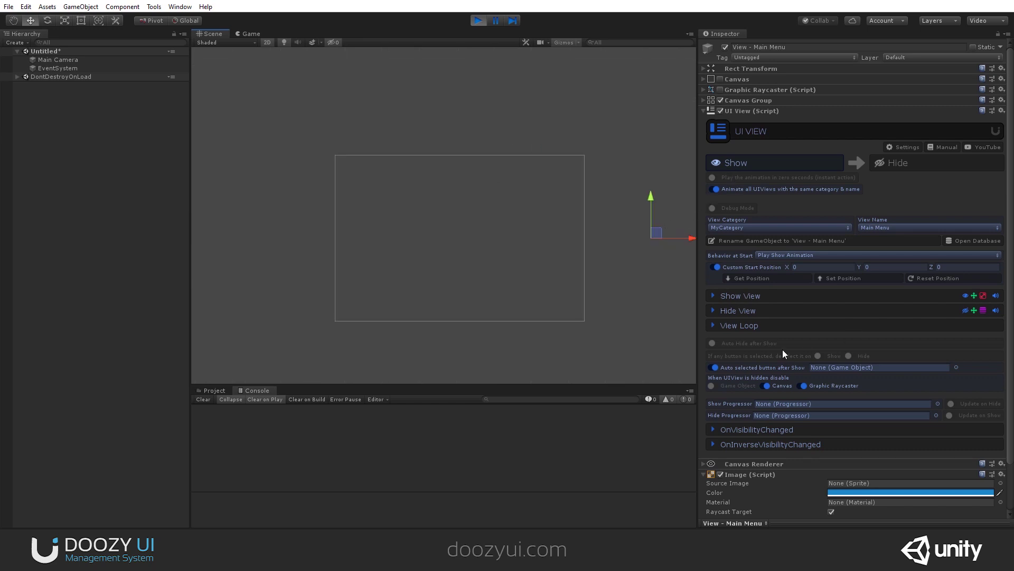
{"action": "left_click", "coordinate": [720, 78]}
{"action": "left_click", "coordinate": [791, 165]}
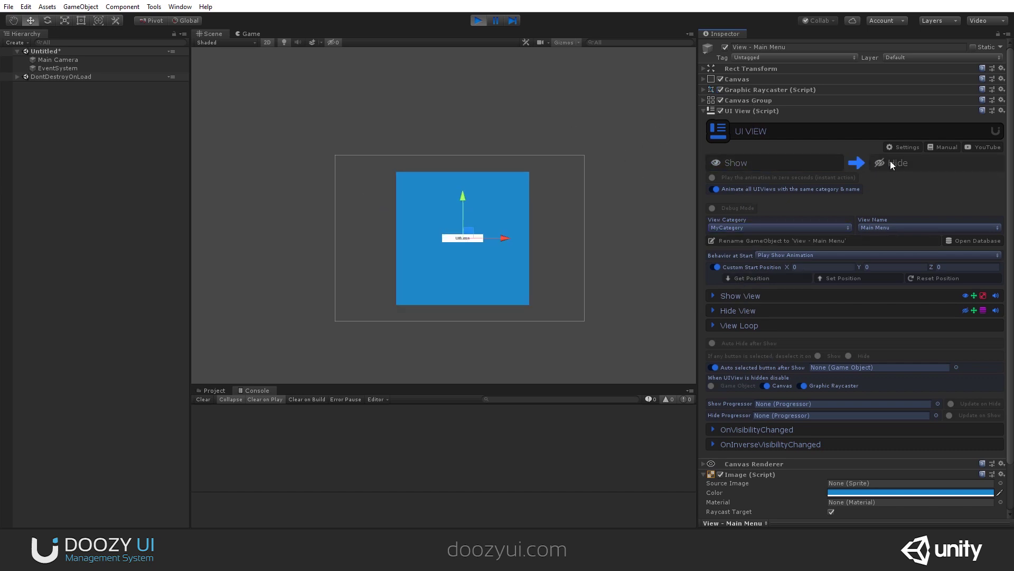
{"action": "left_click", "coordinate": [899, 162]}
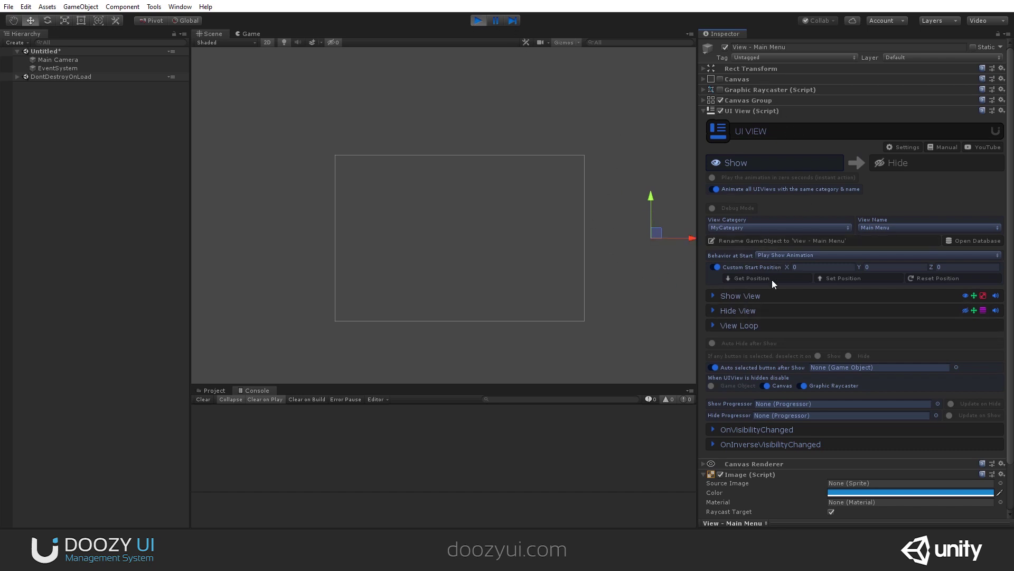
- Disable Fade Out in the Hide View animation and test hiding and showing the view again
{"action": "left_click", "coordinate": [763, 310]}
{"action": "left_click", "coordinate": [960, 405]}
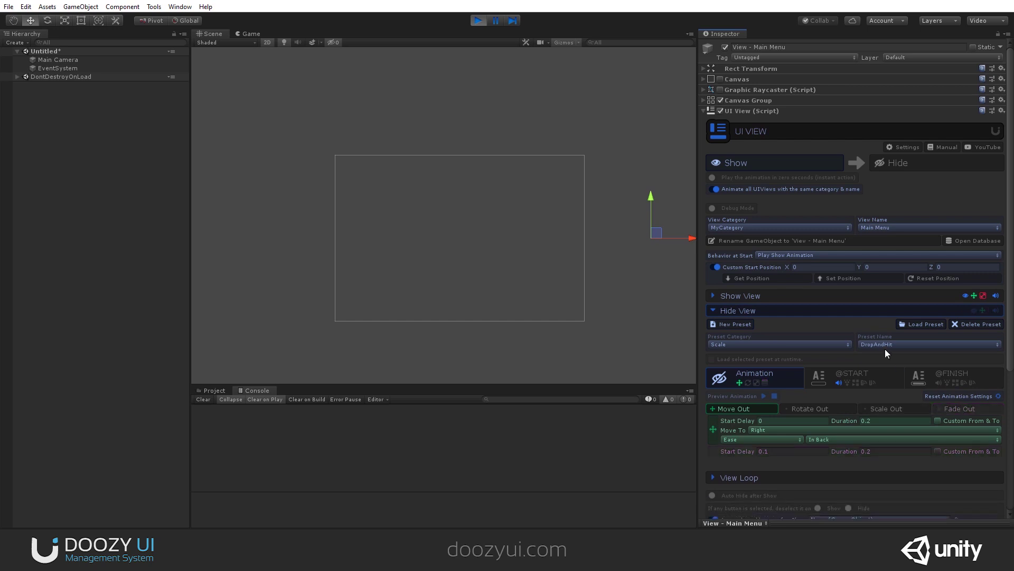
{"action": "left_click", "coordinate": [769, 310]}
{"action": "left_click", "coordinate": [785, 160]}
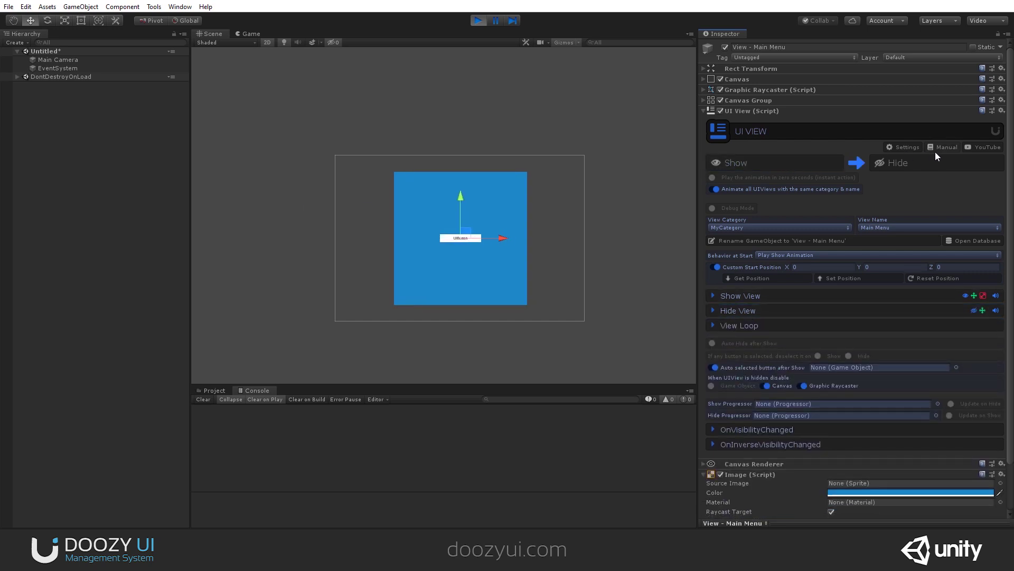
{"action": "left_click", "coordinate": [910, 163]}
{"action": "left_click", "coordinate": [757, 166]}
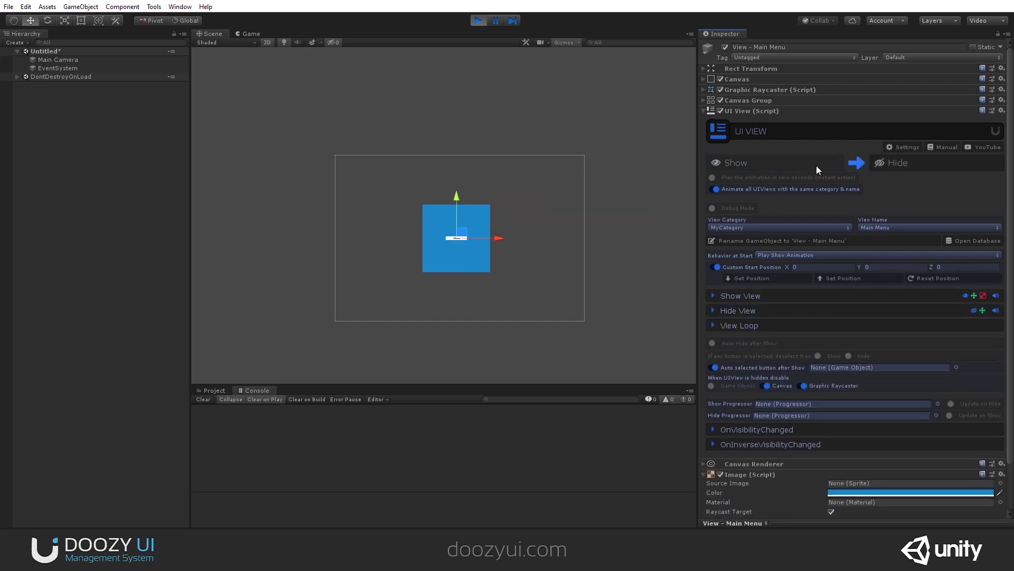
- Turn off disabling the Canvas and Graphic Raycaster when the UIView is hidden, and test hiding and showing the view
{"action": "left_click", "coordinate": [803, 386]}
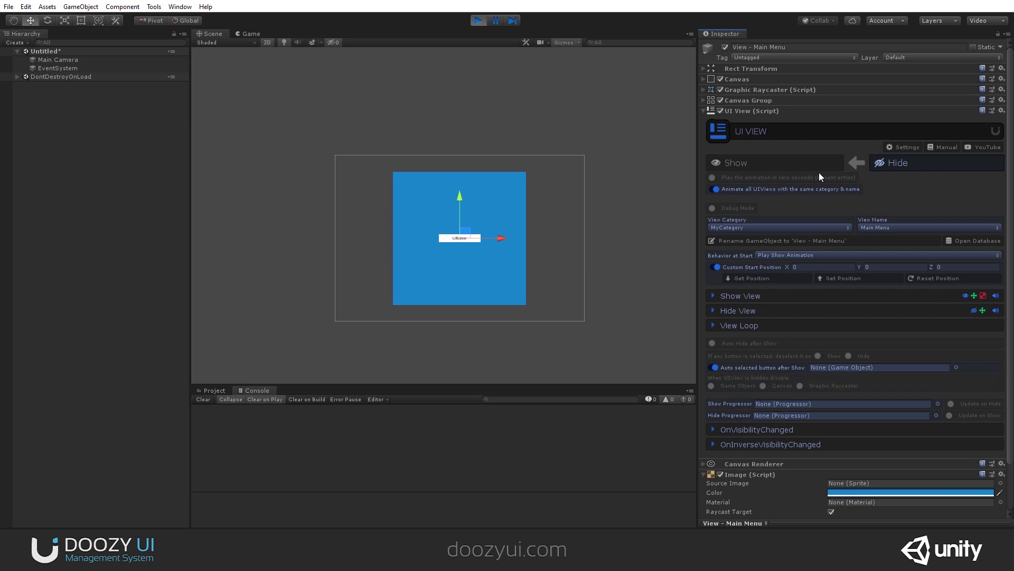
{"action": "left_click", "coordinate": [943, 167]}
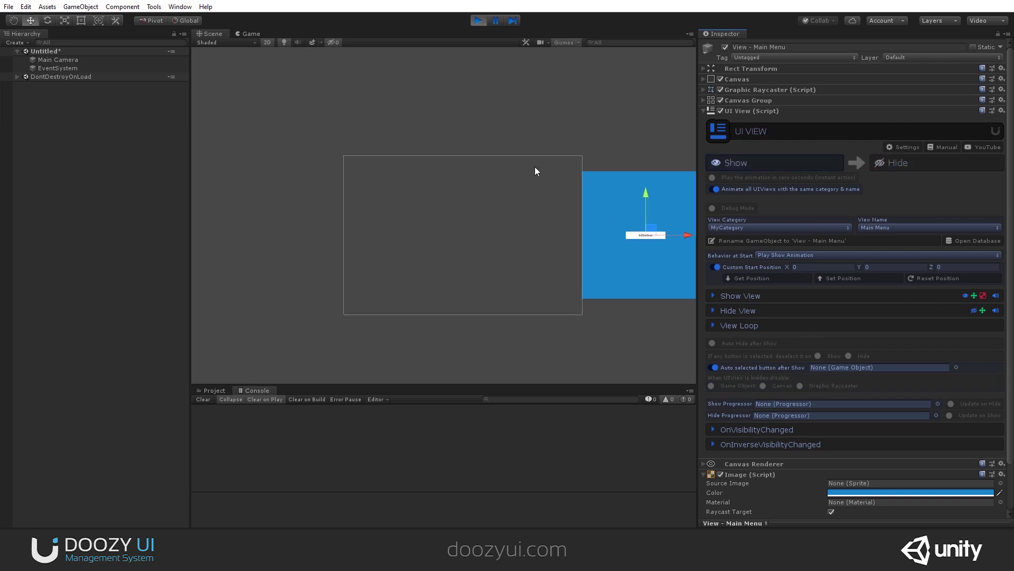
{"action": "scroll", "coordinate": [535, 166], "scroll_direction": "up", "scroll_amount": 1}
{"action": "left_click", "coordinate": [822, 163]}
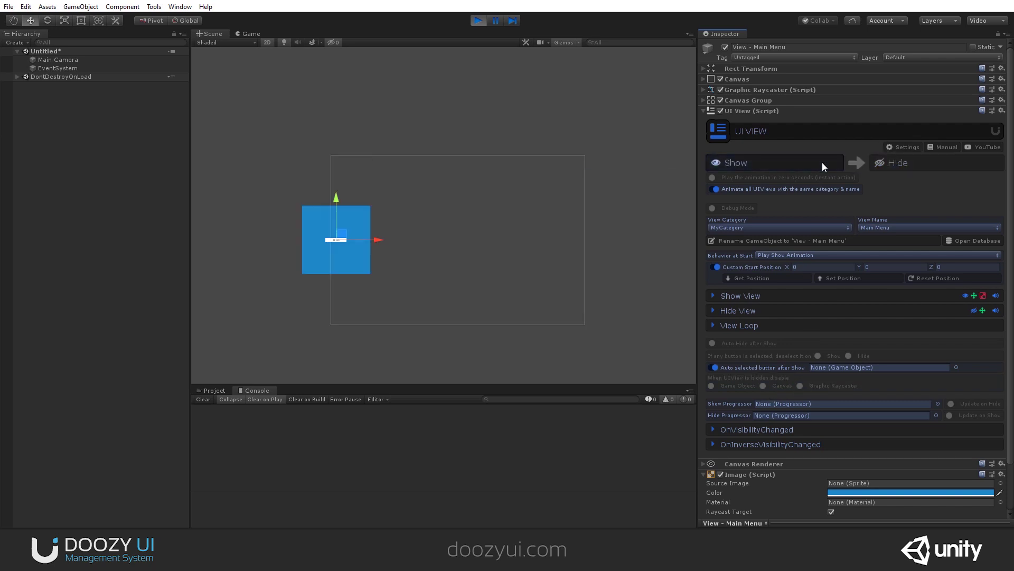
{"action": "left_click", "coordinate": [909, 164]}
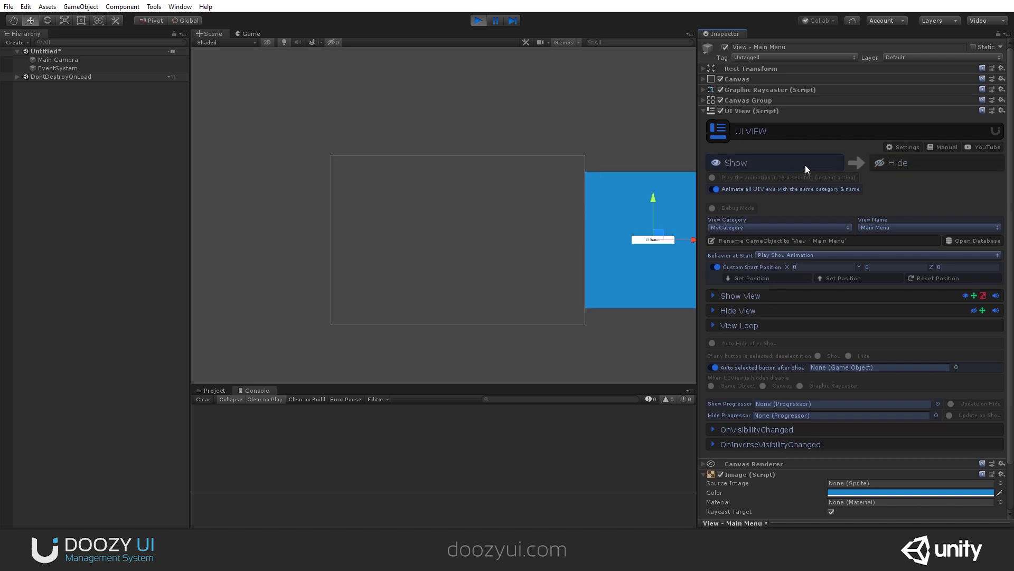
- Turn disabling of the Canvas, Graphic Raycaster and Game Object back on for when the UIView is hidden
{"action": "left_click", "coordinate": [764, 386]}
{"action": "left_click", "coordinate": [800, 385]}
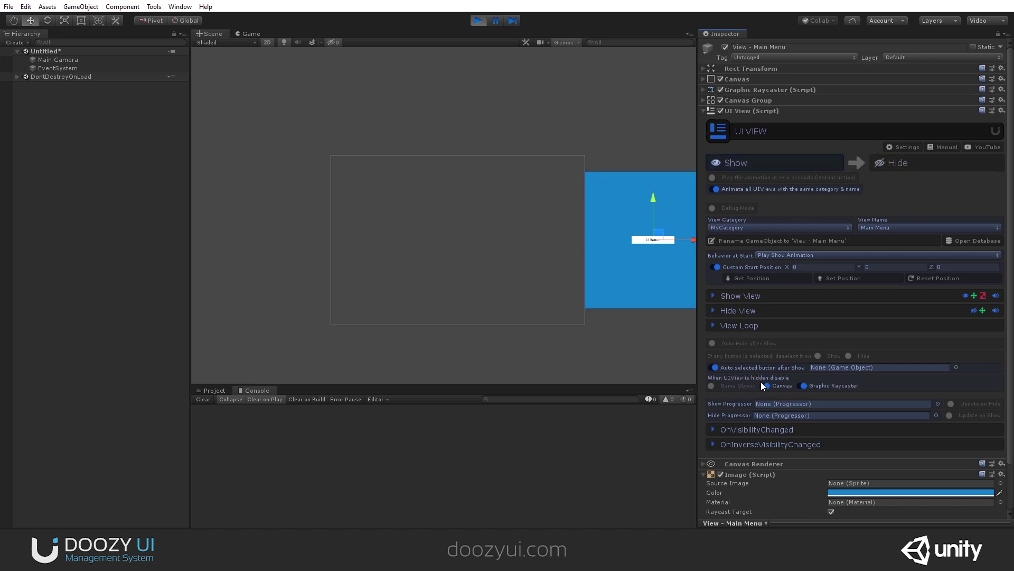
{"action": "left_click", "coordinate": [711, 387]}
- Test showing and hiding the view repeatedly with all disable options on, and stop play mode
{"action": "left_click", "coordinate": [795, 163]}
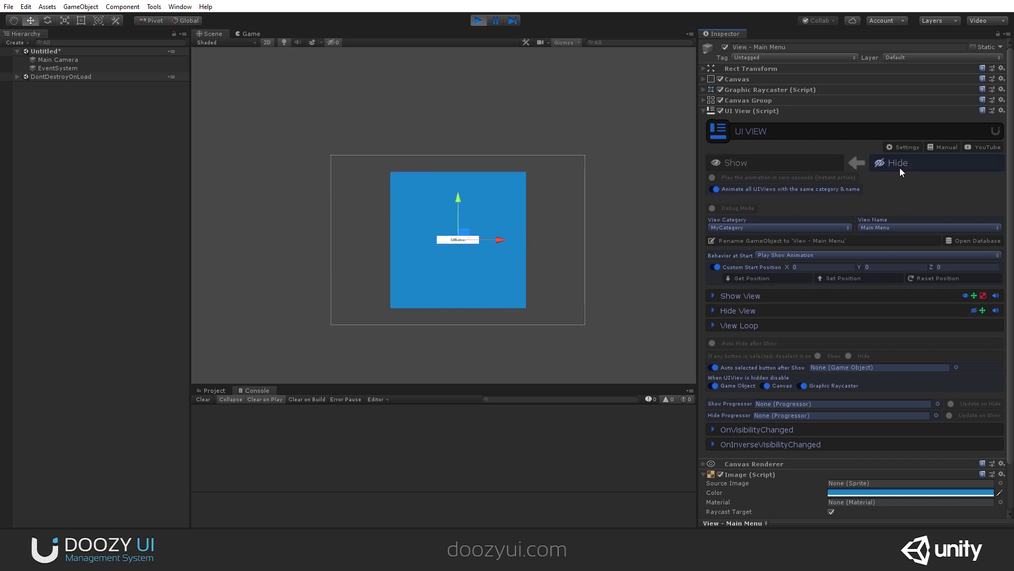
{"action": "left_click", "coordinate": [899, 167]}
{"action": "left_click", "coordinate": [786, 164]}
{"action": "left_click", "coordinate": [900, 167]}
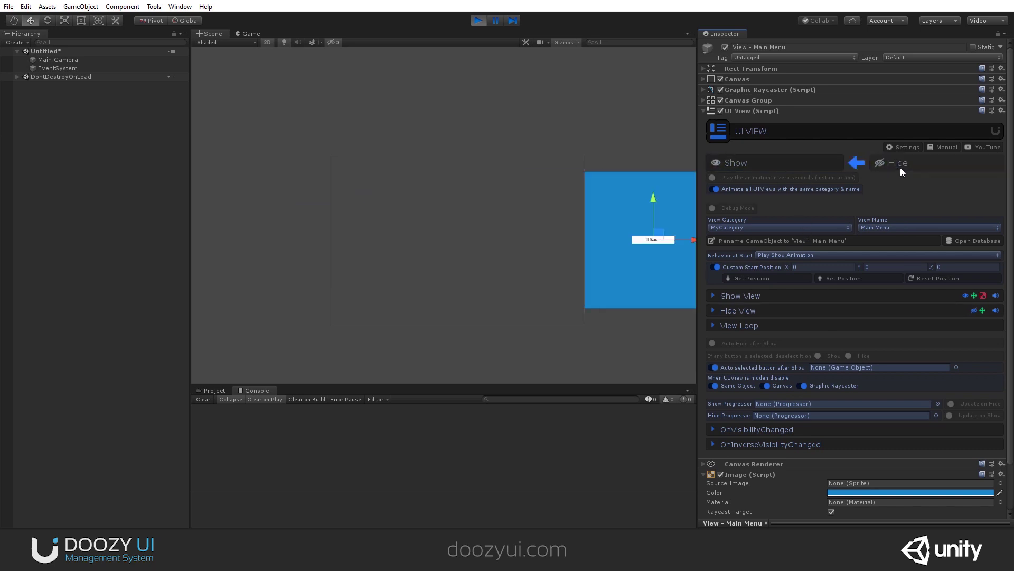
{"action": "left_click", "coordinate": [474, 22]}
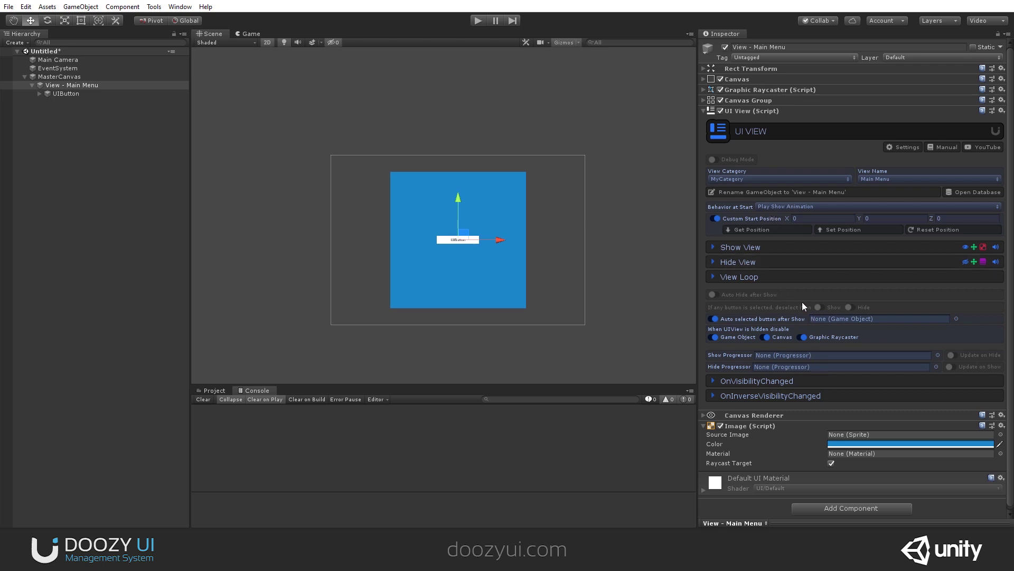
{"action": "key", "text": "f"}
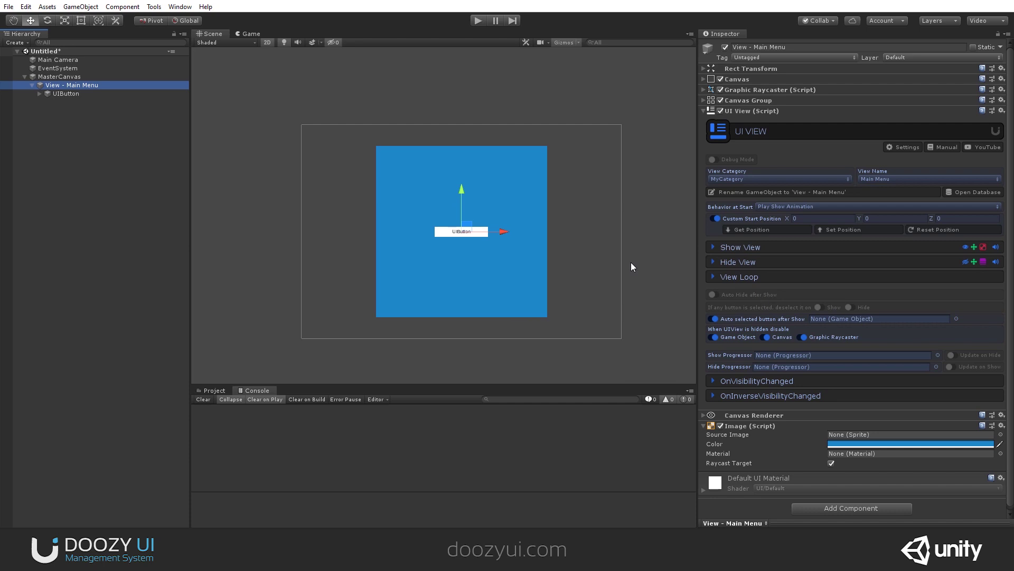